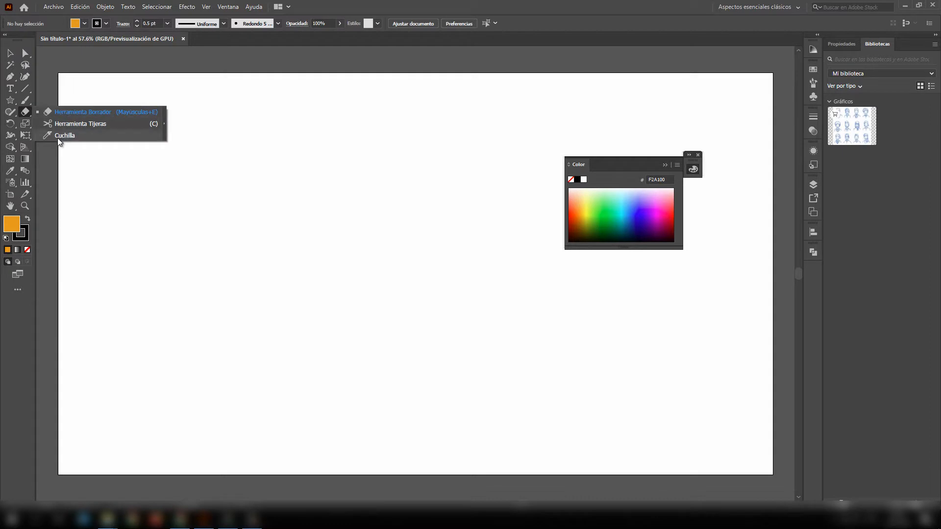
Draw an orange hexagon about 269 px wide near the artboard's upper-left corner with the Polygon tool, and move it slightly right and down.
left_click(24, 114)
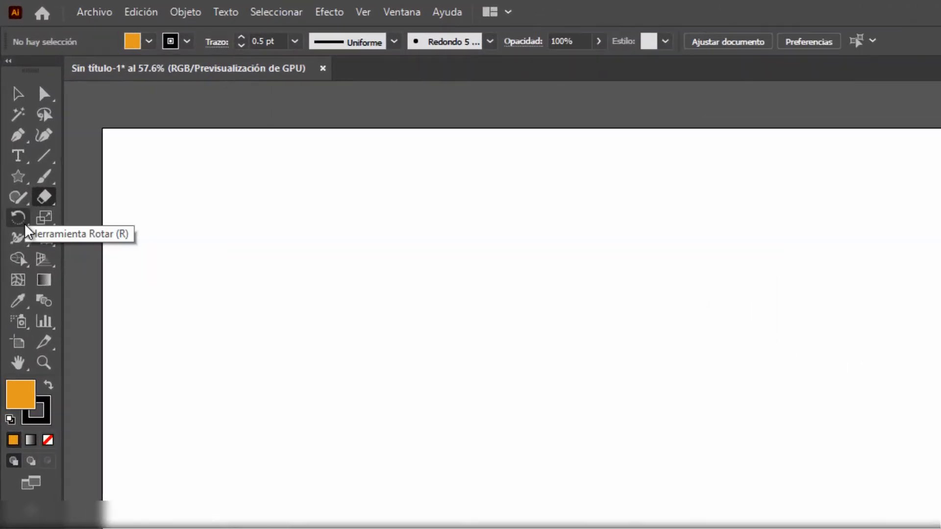
left_click(18, 178)
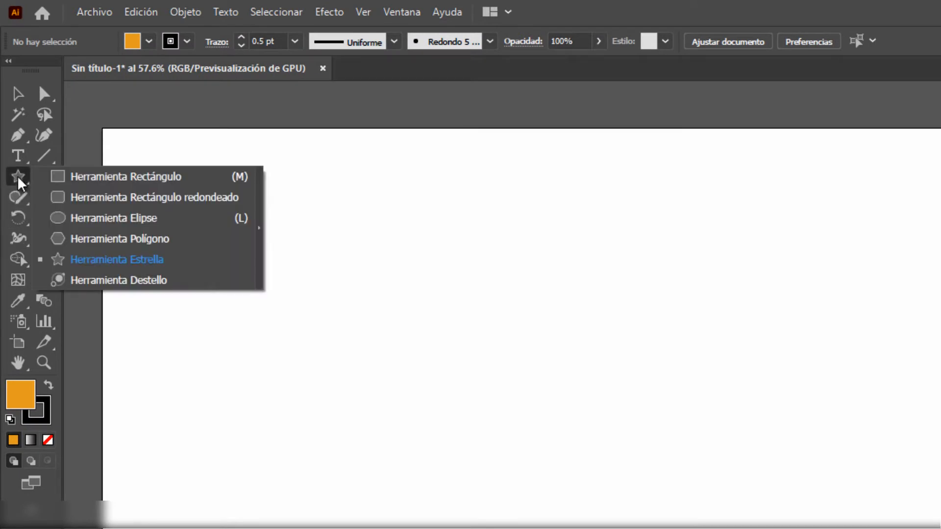
left_click(80, 241)
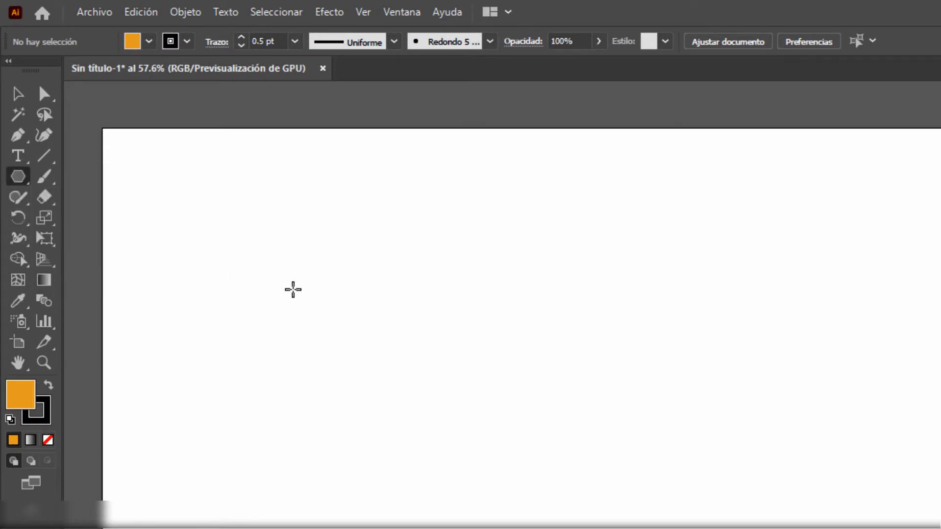
mouse_move(260, 255)
left_mouse_down()
mouse_move(326, 338)
mouse_move(310, 328)
left_mouse_up()
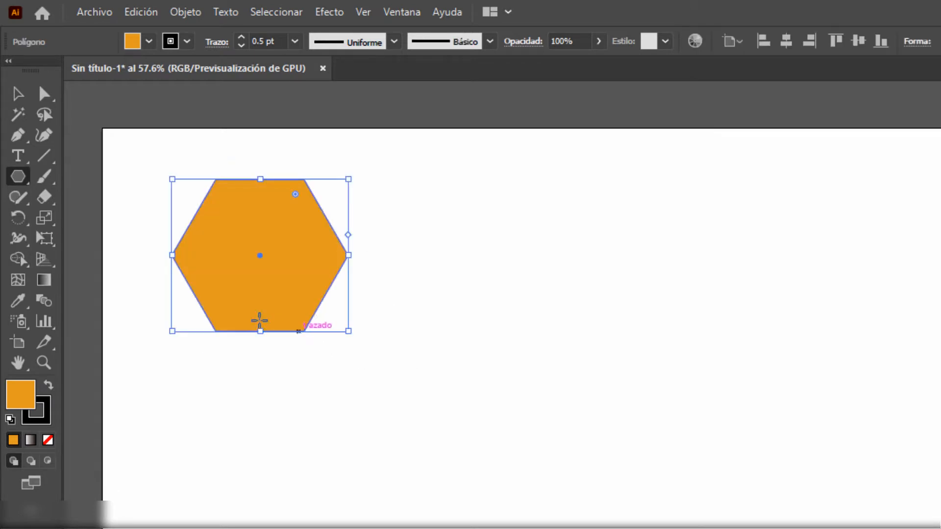
left_click(18, 94)
left_click_drag(238, 269, 357, 308)
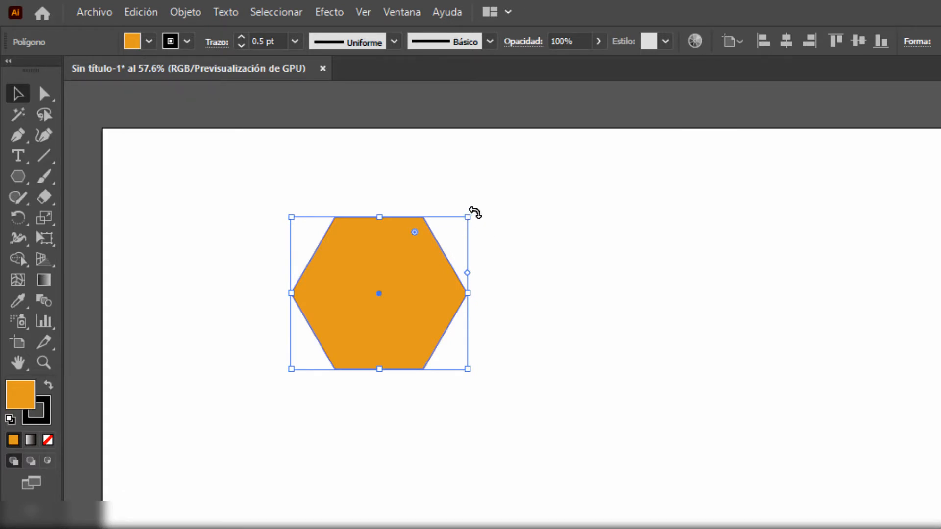
Try rotating the hexagon freely around its centre, clockwise and in the other direction, undoing each rotation.
left_click_drag(475, 213, 507, 266)
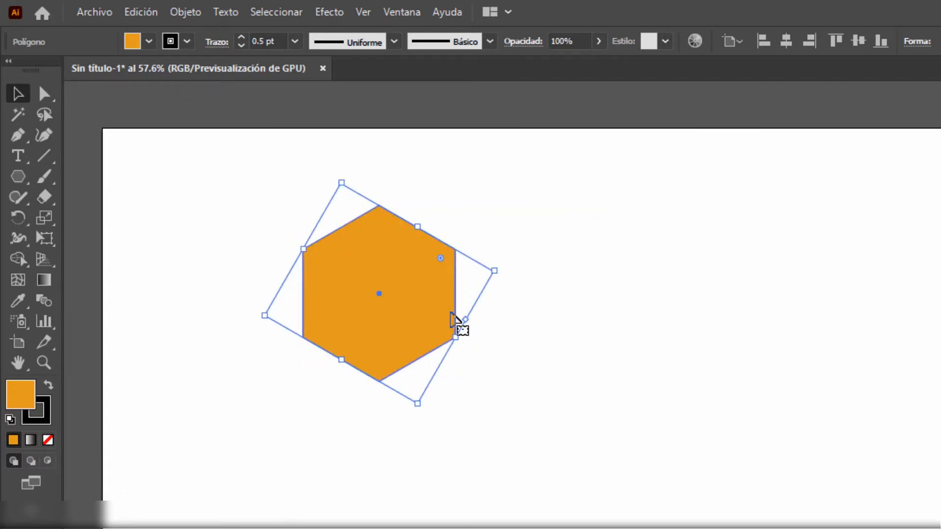
key("ctrl+z")
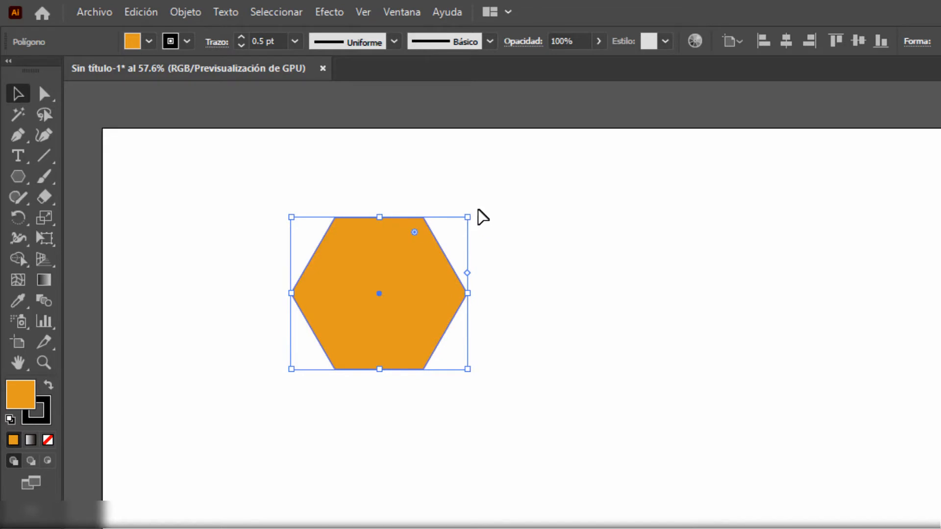
left_click_drag(473, 215, 378, 186)
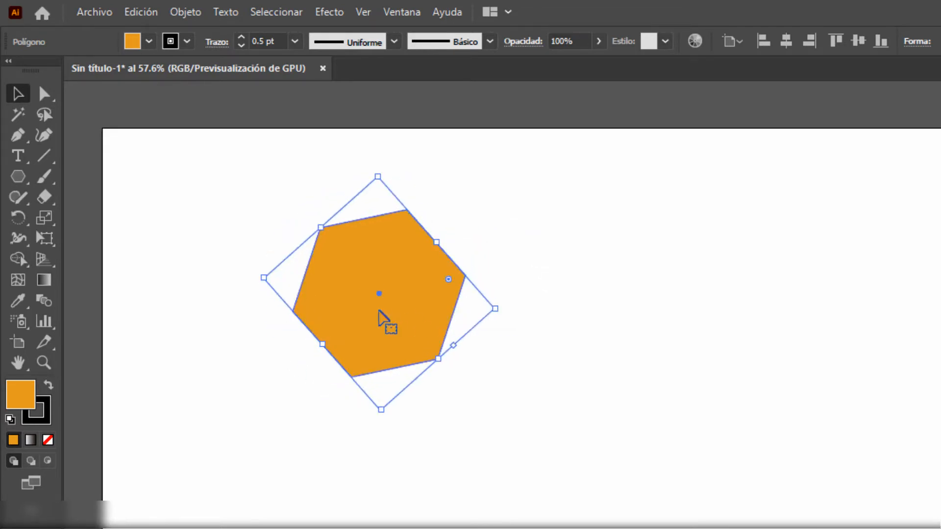
key("ctrl+z")
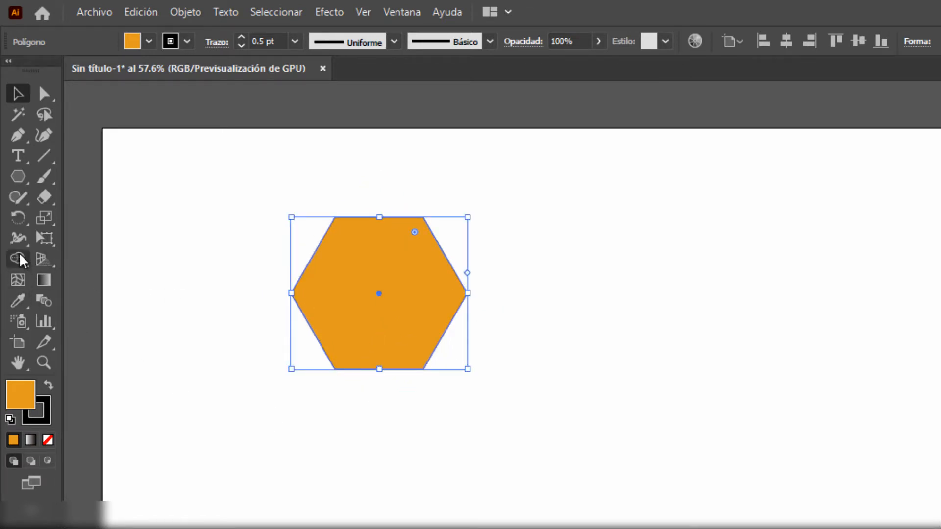
Try rotating the hexagon with the Rotate tool around its lower-left corner as the pivot, and undo the rotation.
left_click(20, 218)
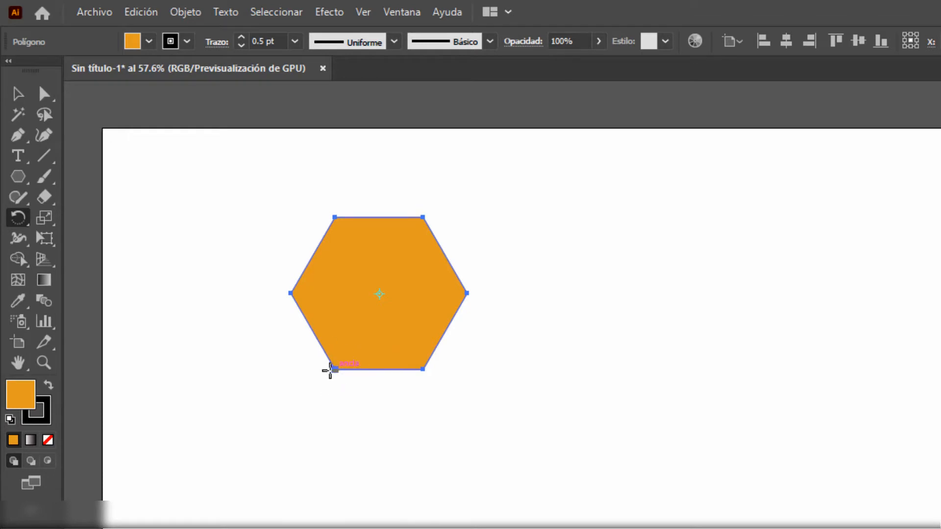
scroll(336, 371, "up", 3)
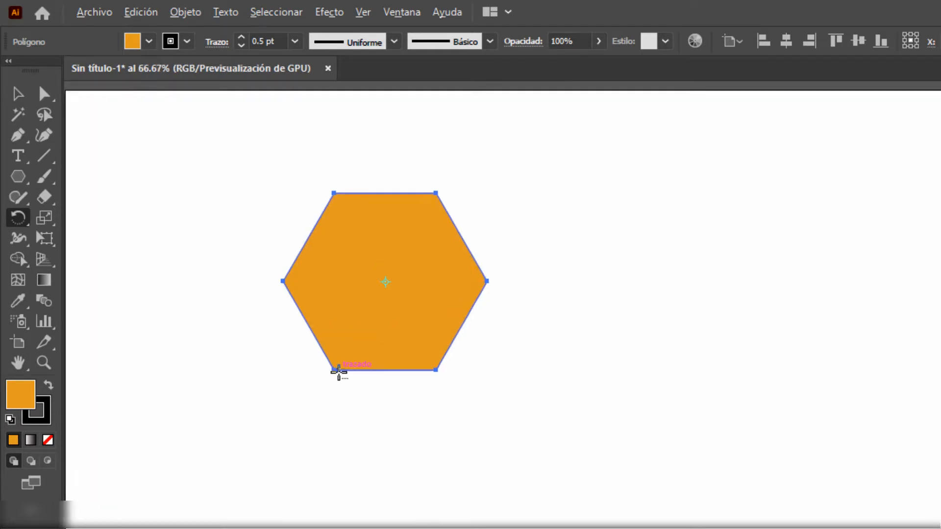
left_click_drag(376, 287, 385, 426)
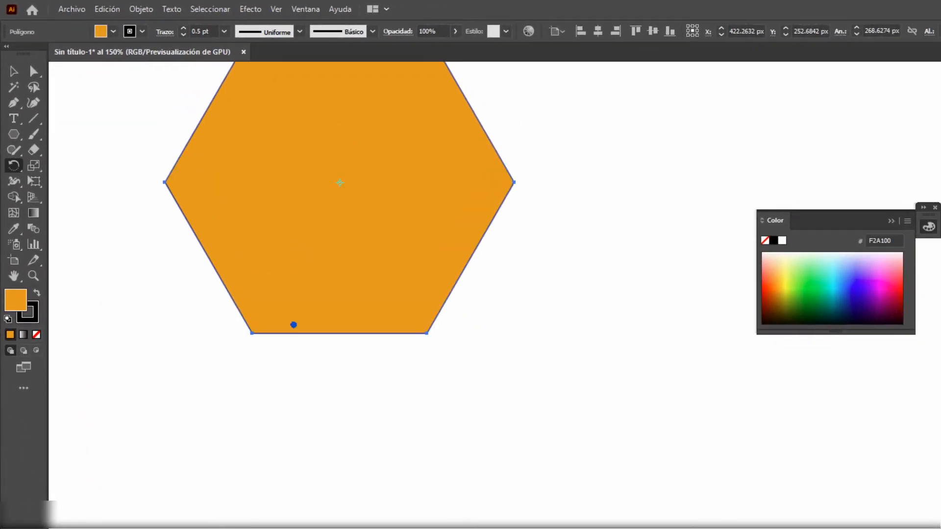
scroll(294, 325, "up", 2)
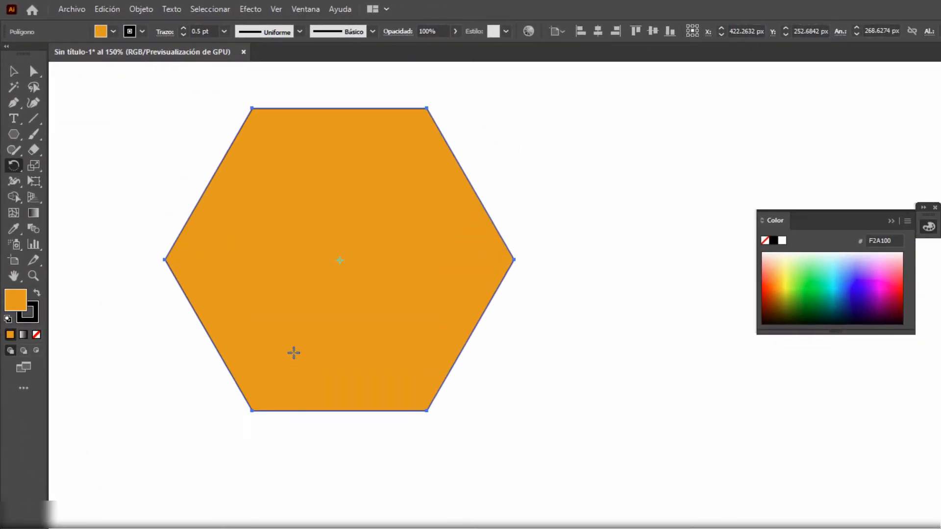
left_click(251, 411)
left_click_drag(516, 262, 250, 246)
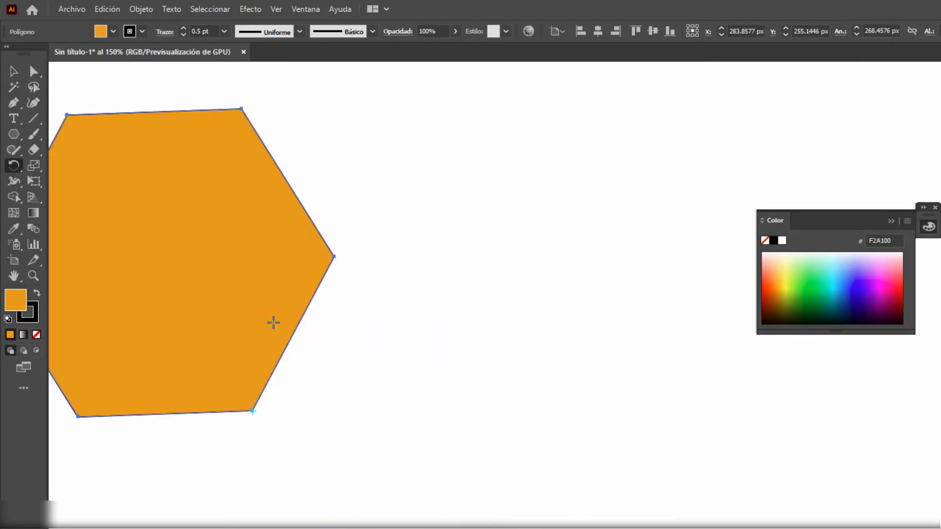
key("ctrl+z")
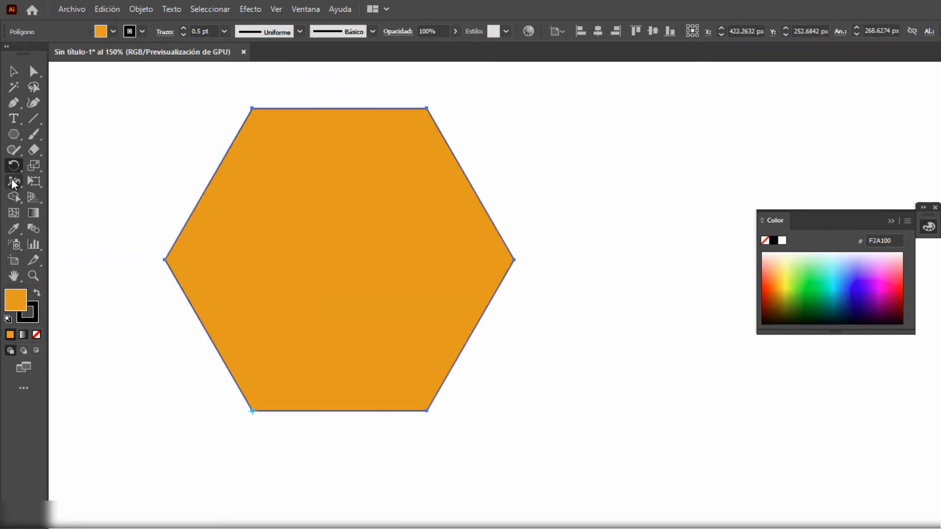
Open the Reflect options for the hexagon, once from the Reflect tool and once as an object transformation, and cancel them both times.
left_click(17, 166)
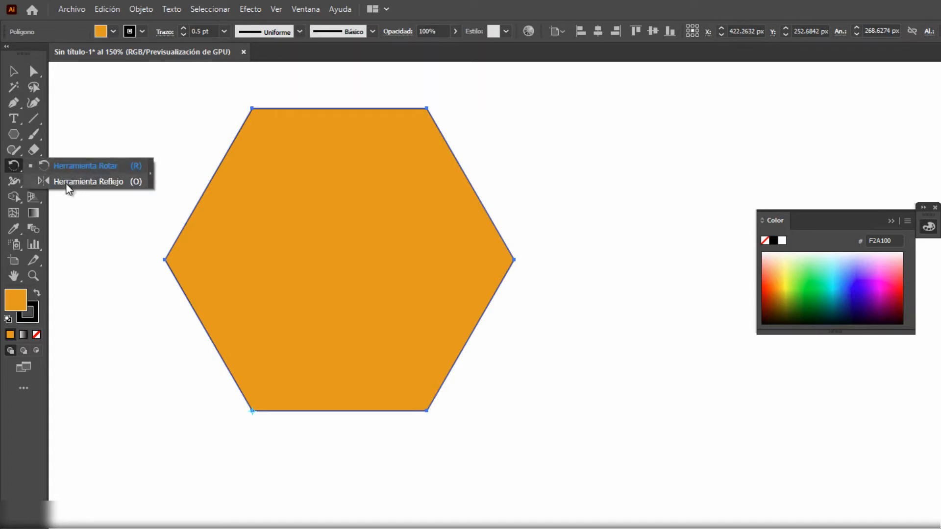
left_click(96, 182)
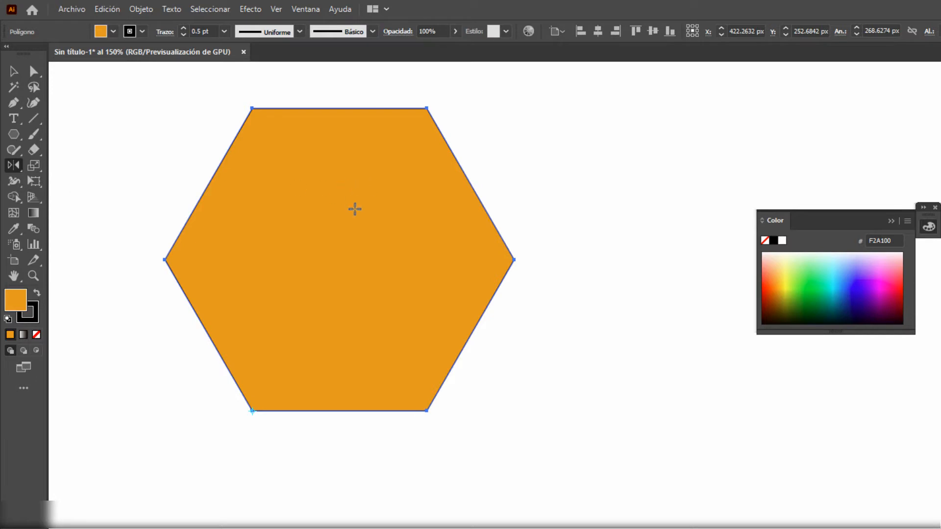
double_click(13, 165)
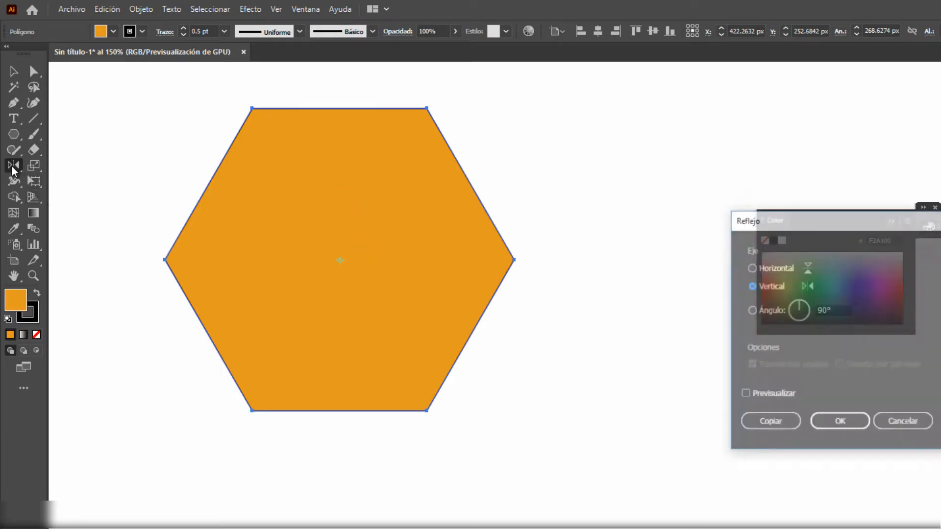
left_click_drag(792, 225, 467, 220)
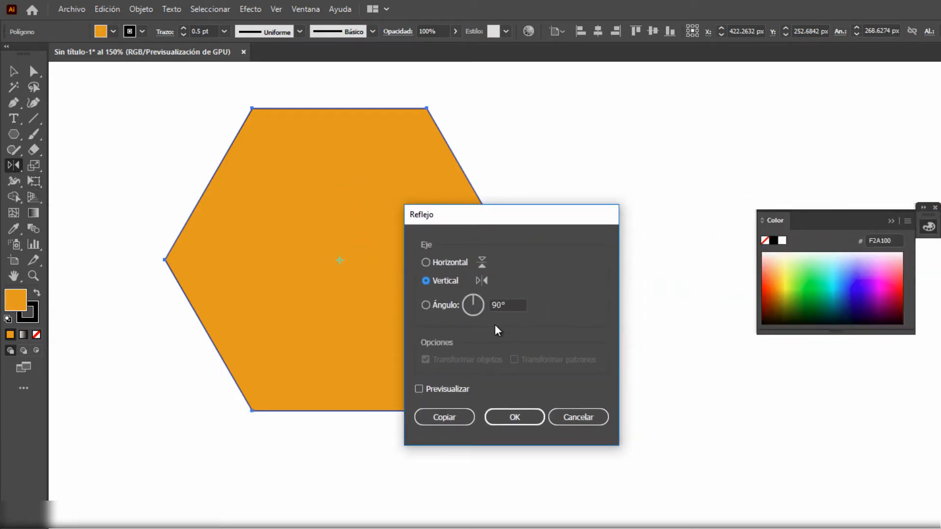
left_click(577, 417)
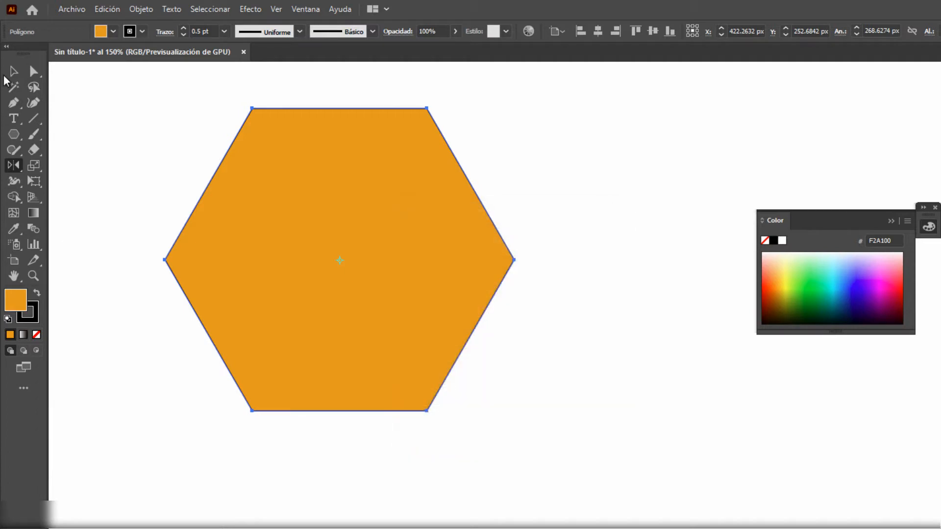
left_click(14, 71)
right_click(380, 224)
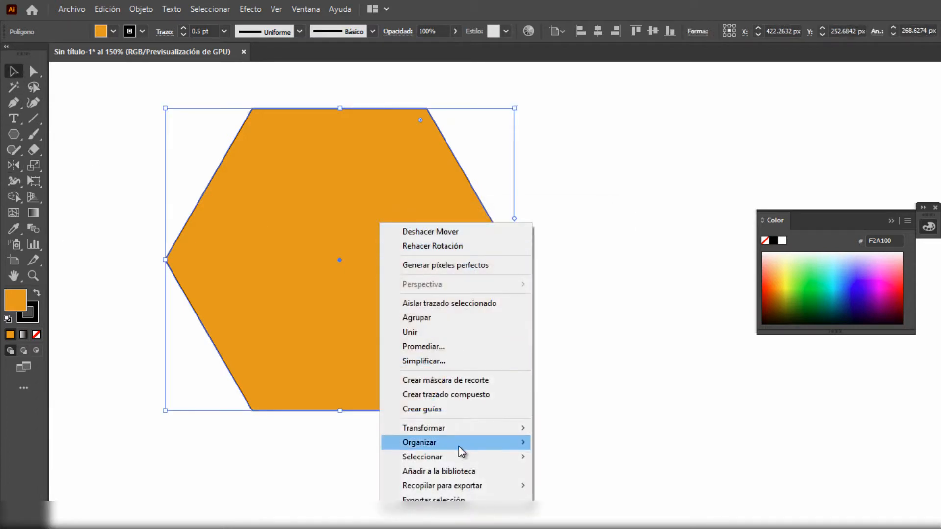
mouse_move(497, 429)
left_click(567, 476)
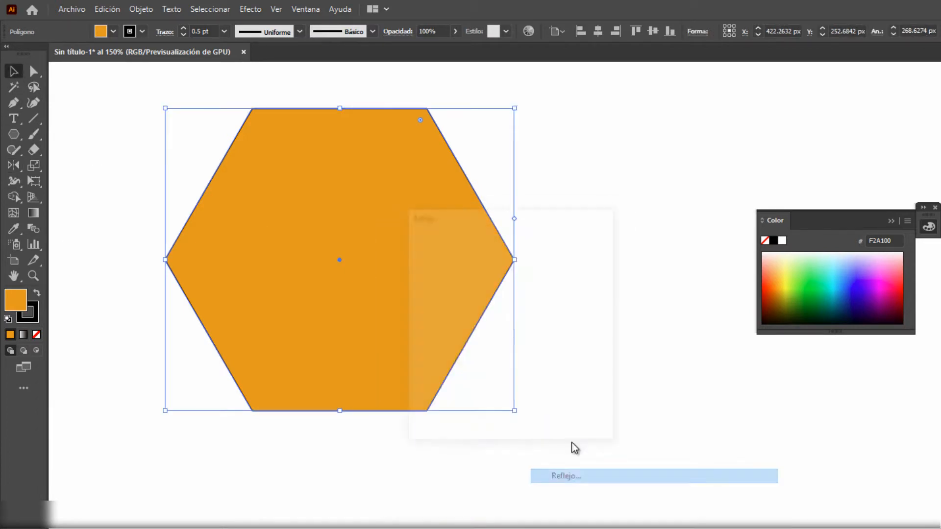
key("Escape")
Try narrowing the hexagon to about 212 px wide with the Scale tool, using its lower-left corner as reference point, and undo it.
left_click_drag(35, 164, 110, 167)
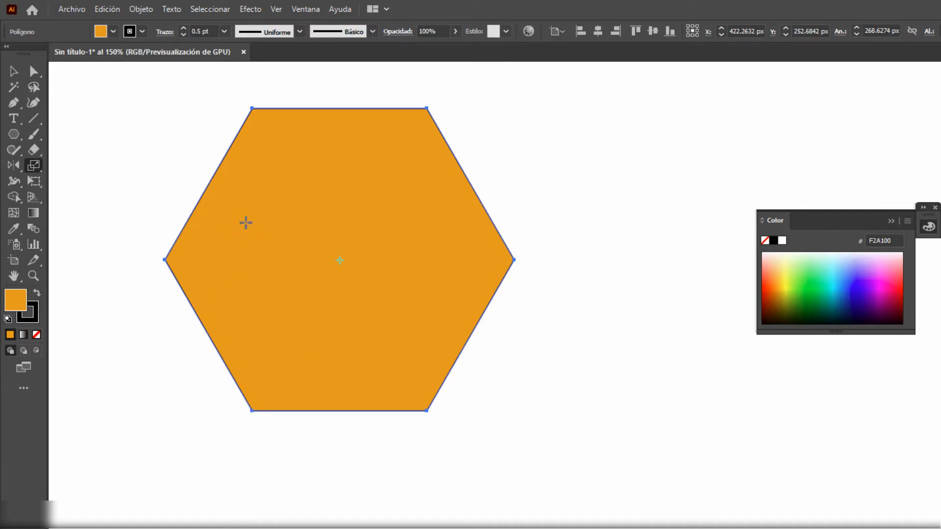
left_click(253, 411)
left_click_drag(515, 262, 461, 273)
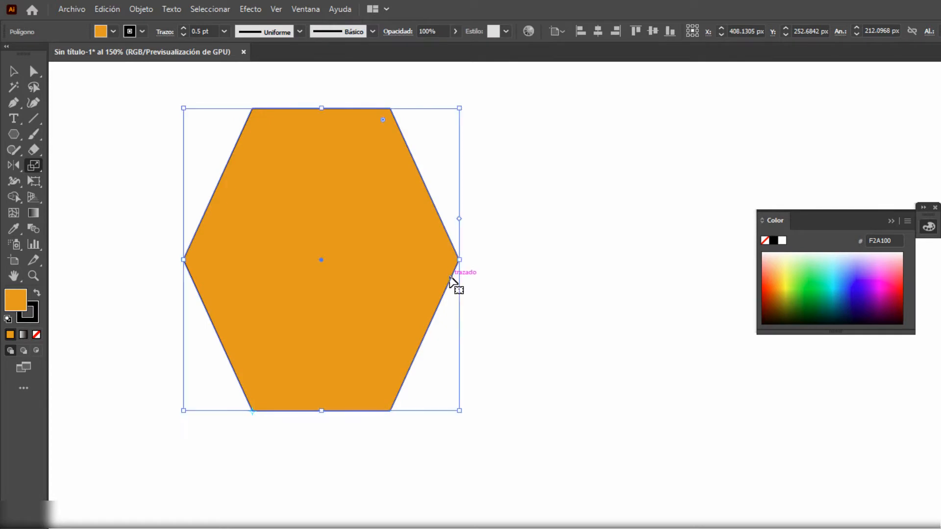
key("ctrl+z")
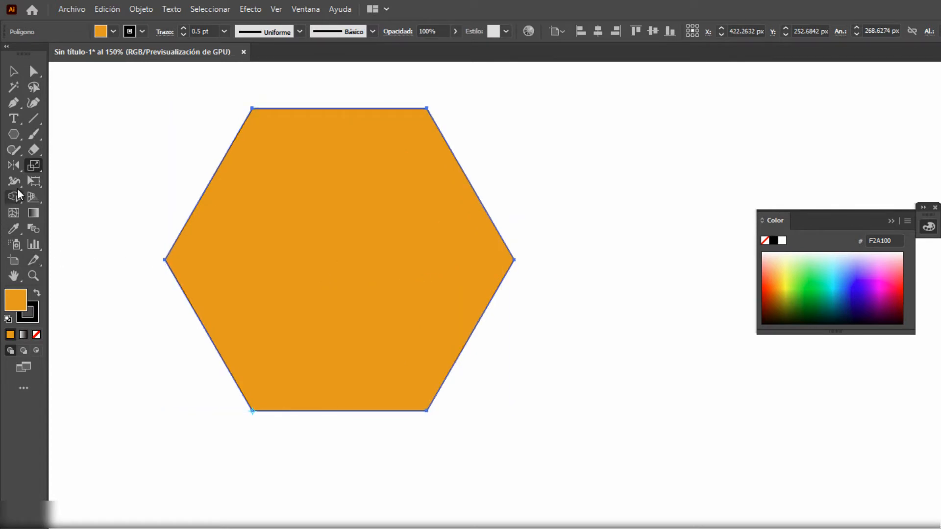
Try slanting the hexagon with the Shear tool by pulling its rightmost corner outward and down, and undo it.
left_click(33, 167)
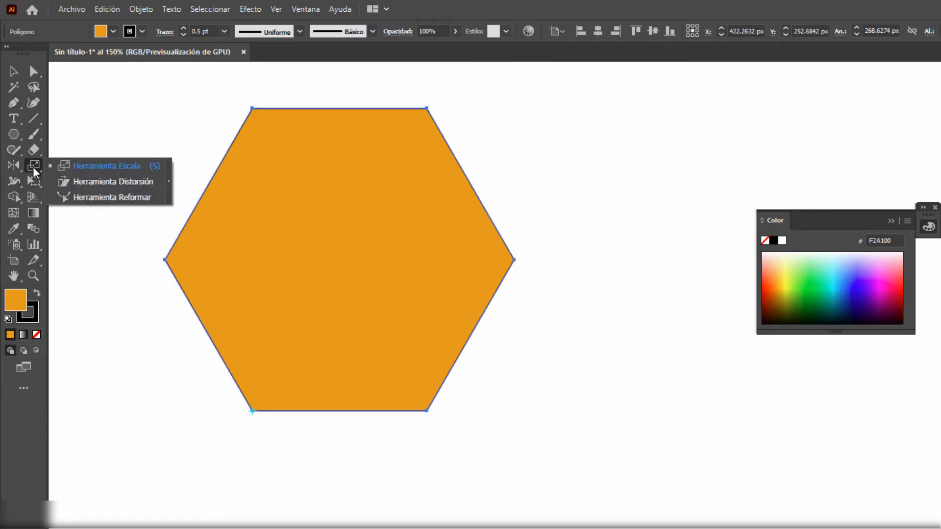
left_click(112, 182)
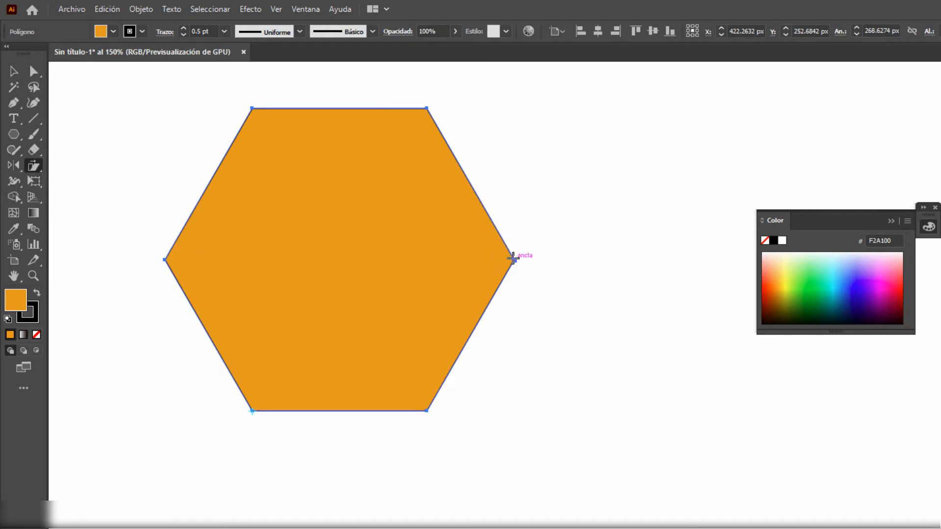
left_click_drag(513, 259, 622, 328)
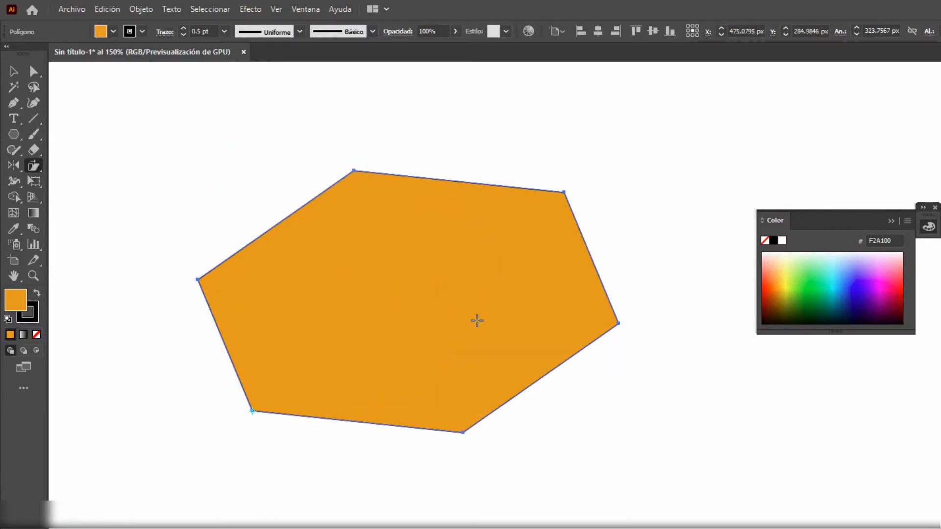
key("ctrl+z")
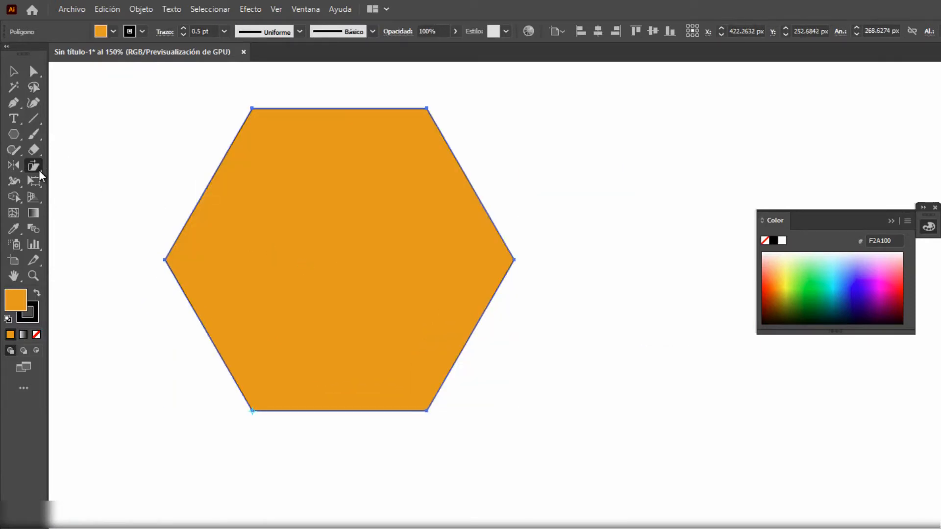
Choose the Reshape tool, return to the Selection tool and deselect the hexagon.
left_click(39, 172)
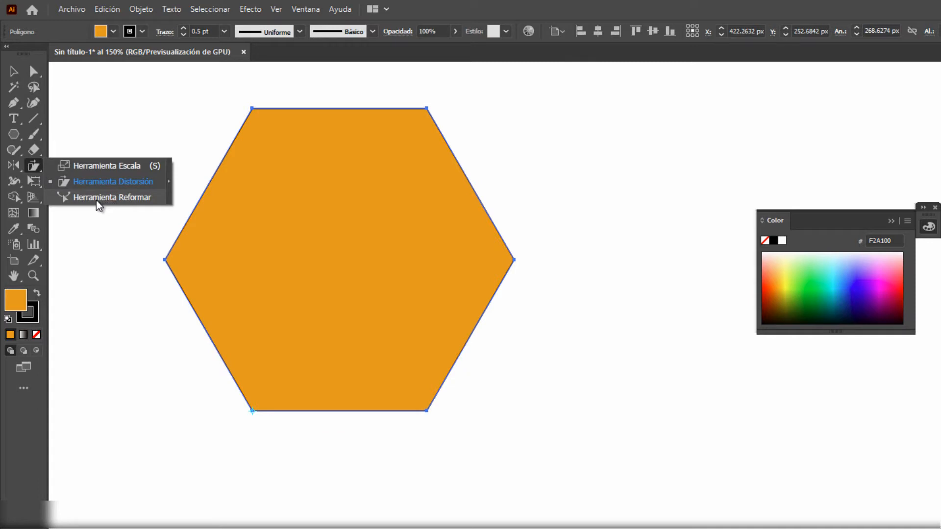
left_click(122, 199)
key("v")
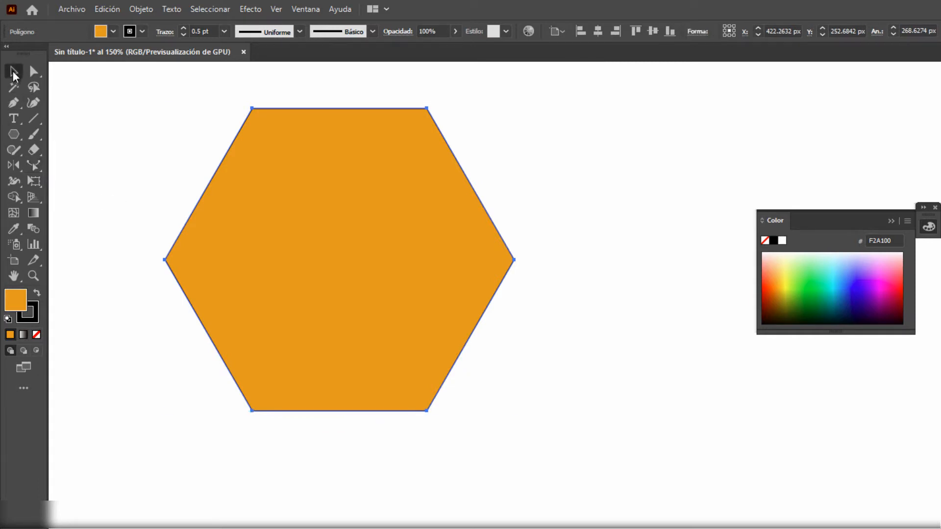
left_click(75, 212)
scroll(101, 212, "down", 1)
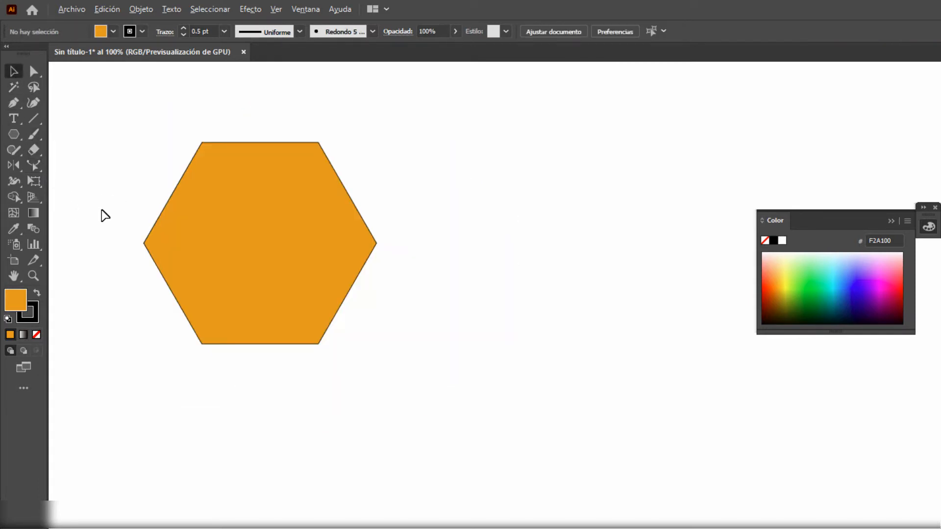
left_click_drag(443, 143, 432, 120)
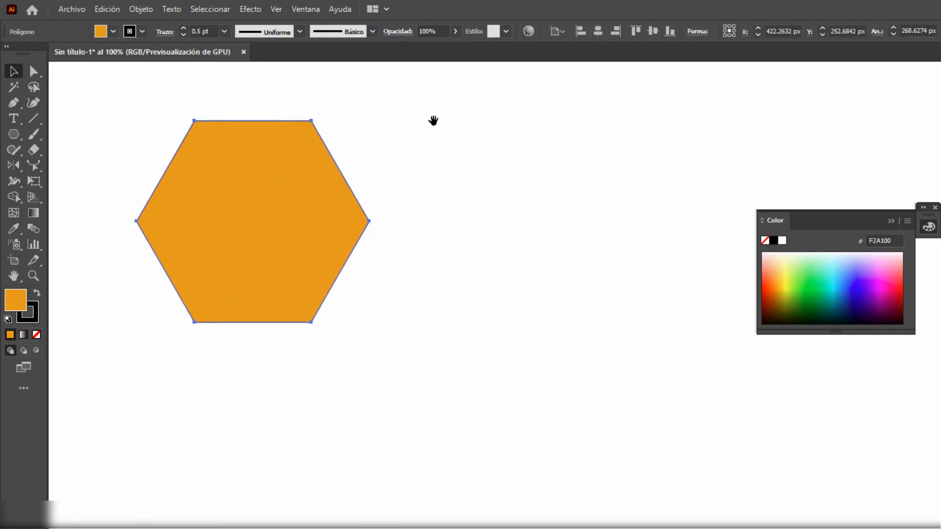
Draw an open, winding path with seven anchor points beneath the hexagon using the Pen tool, and remove its fill.
left_click(13, 104)
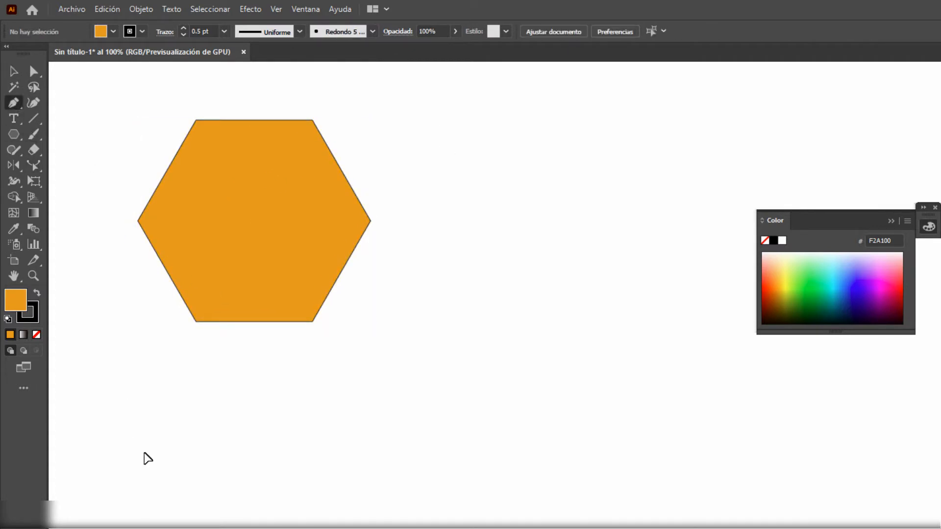
left_click(145, 453)
left_click_drag(245, 391, 306, 434)
left_click_drag(373, 395, 430, 350)
left_click_drag(488, 308, 519, 308)
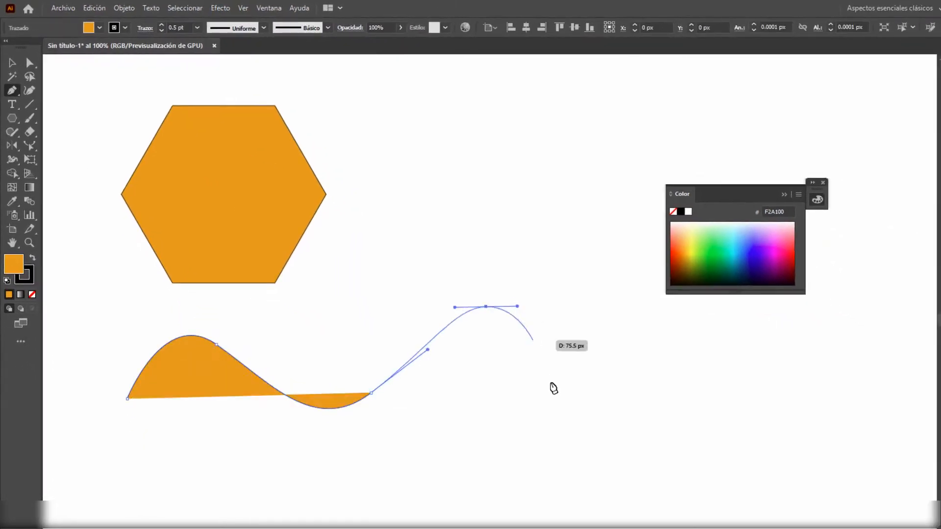
left_click_drag(561, 411, 545, 449)
left_click_drag(401, 499, 379, 528)
left_click(242, 514)
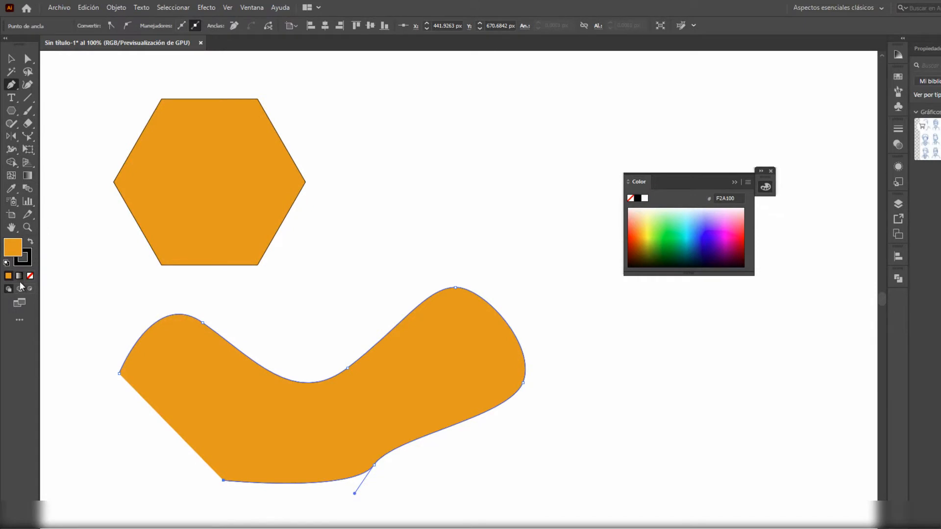
left_click(30, 276)
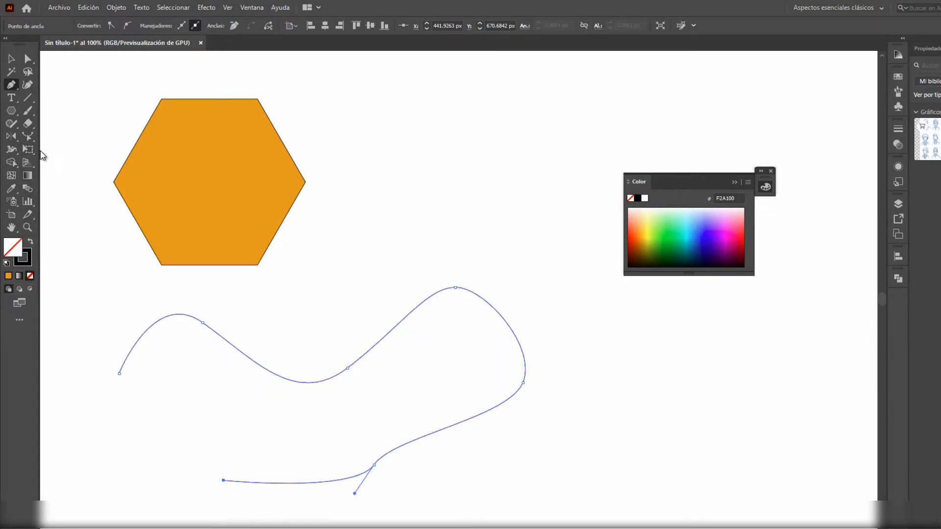
With the Reshape tool, select the path's first two anchor points and pull them outward until the path is about 730 px wide.
left_click(29, 136)
left_click_drag(90, 297, 248, 422)
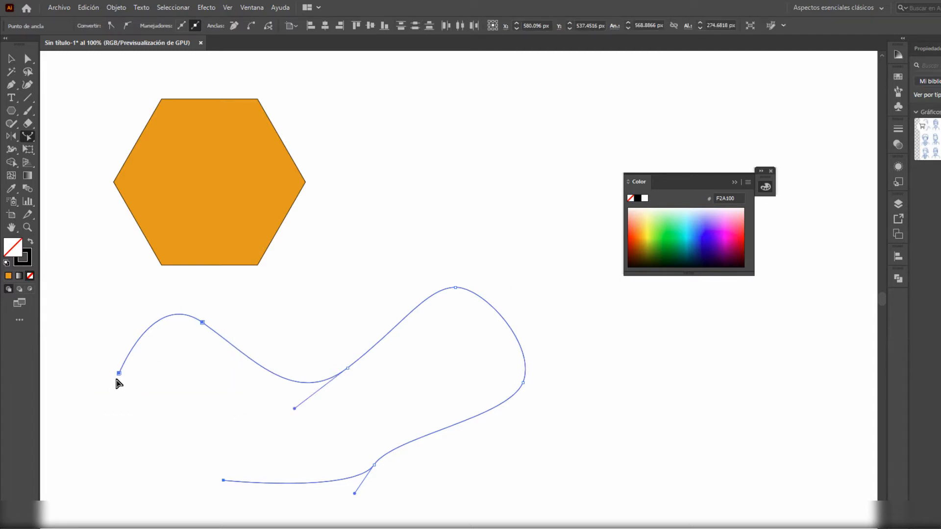
left_click_drag(119, 374, 173, 370)
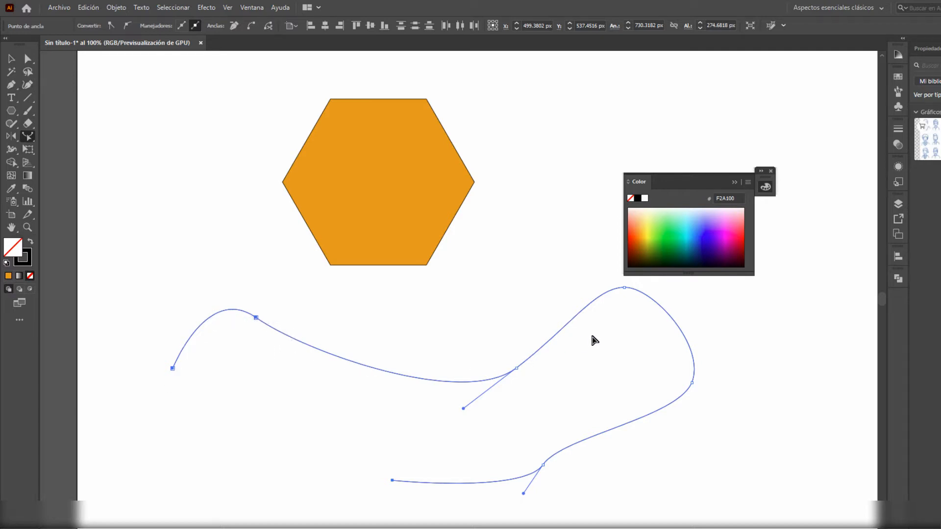
Undo an inward pull of the path's start point, and reshape its first two anchors inward to a path width of about 697 px.
left_click_drag(174, 370, 304, 398)
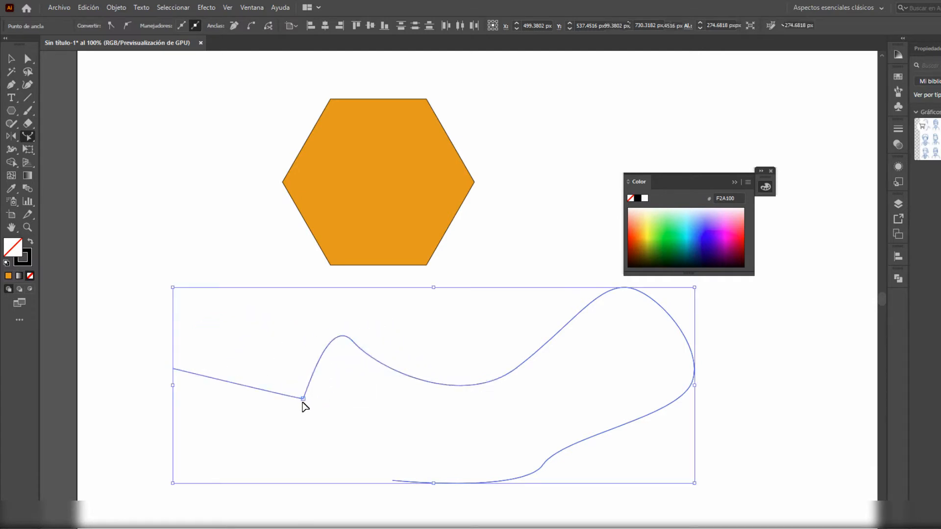
key("ctrl+z")
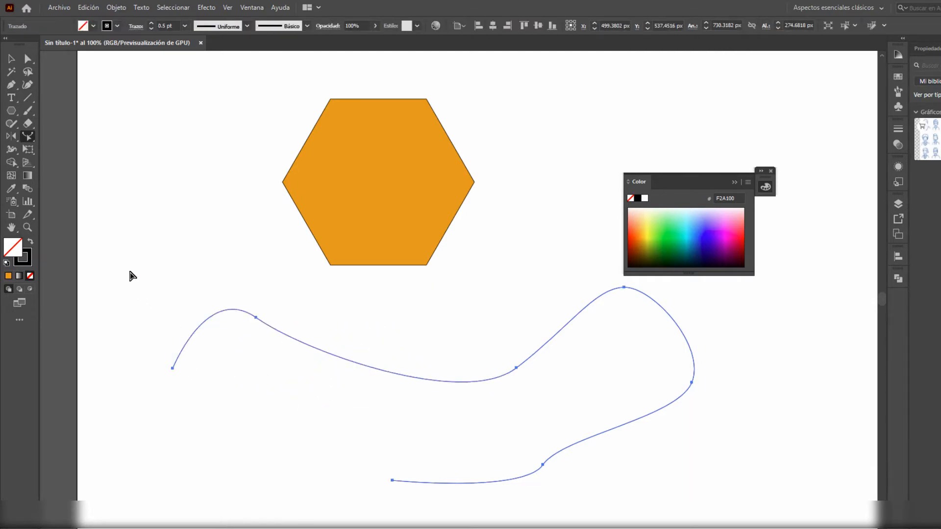
left_click_drag(131, 276, 310, 410)
left_click_drag(173, 370, 207, 381)
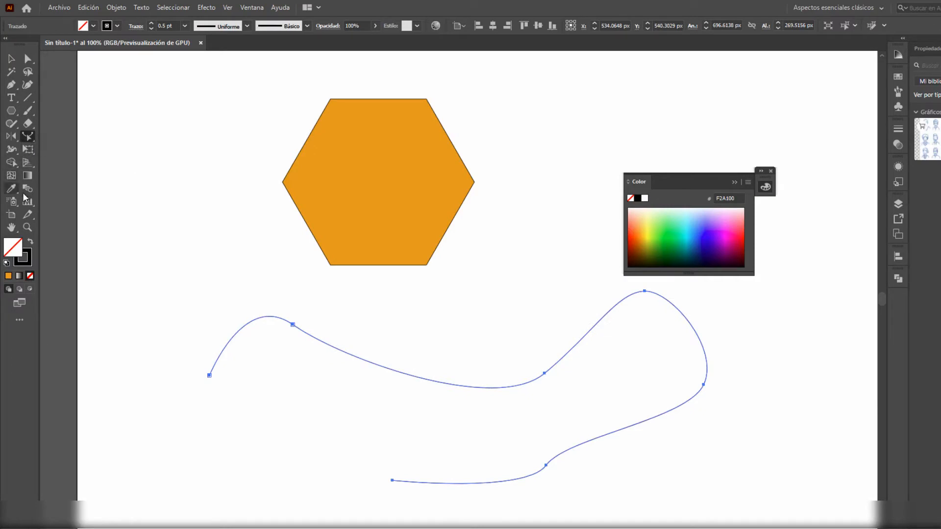
Delete the reshaped path and display the tools grouped with the Width tool.
left_click(10, 58)
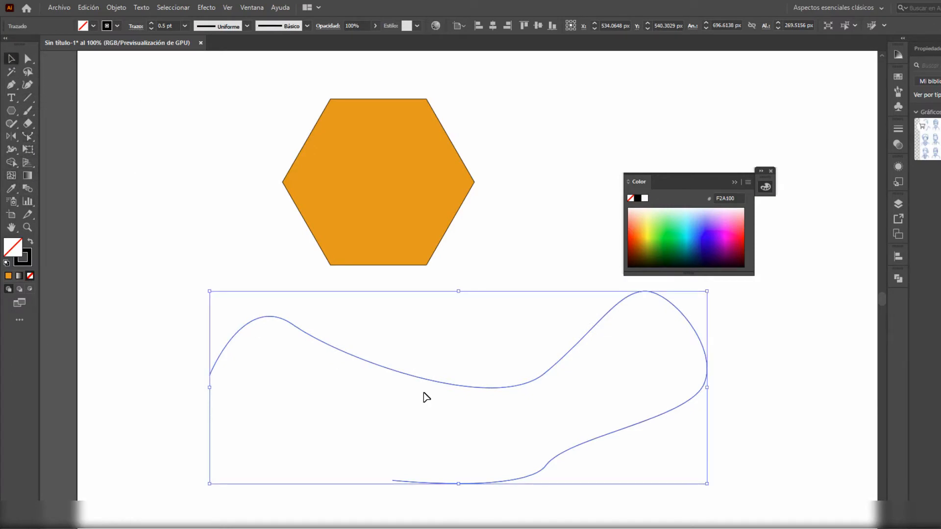
key("Delete")
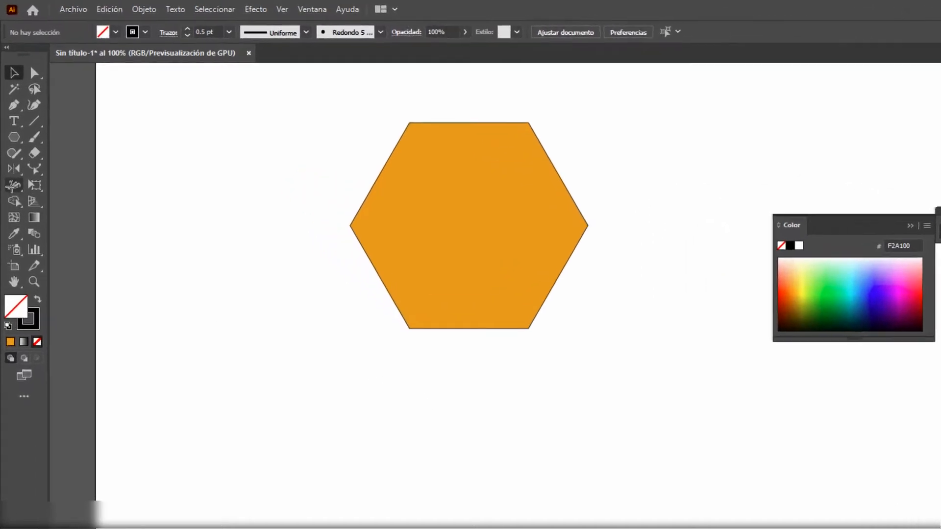
left_click(11, 150)
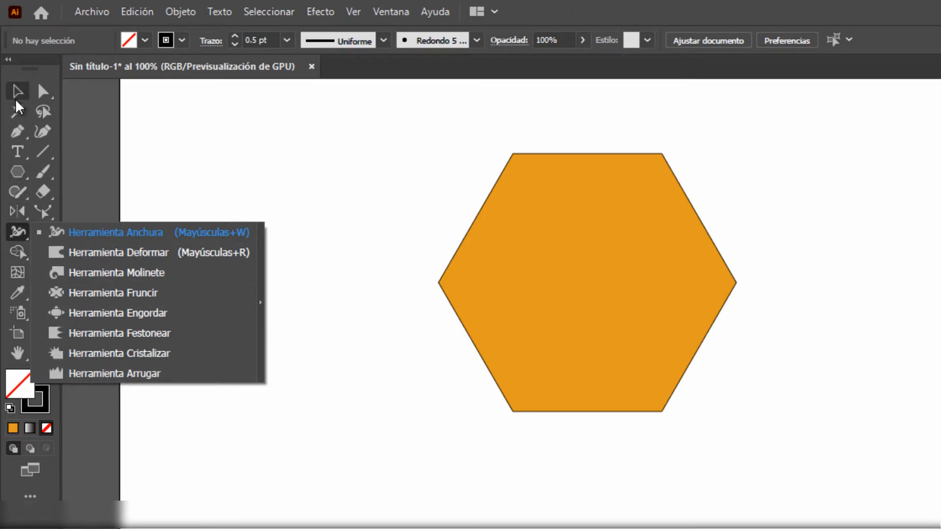
left_click(20, 236)
Draw an open S-shaped path with three anchor points beneath the hexagon using the Pen tool.
left_click(17, 131)
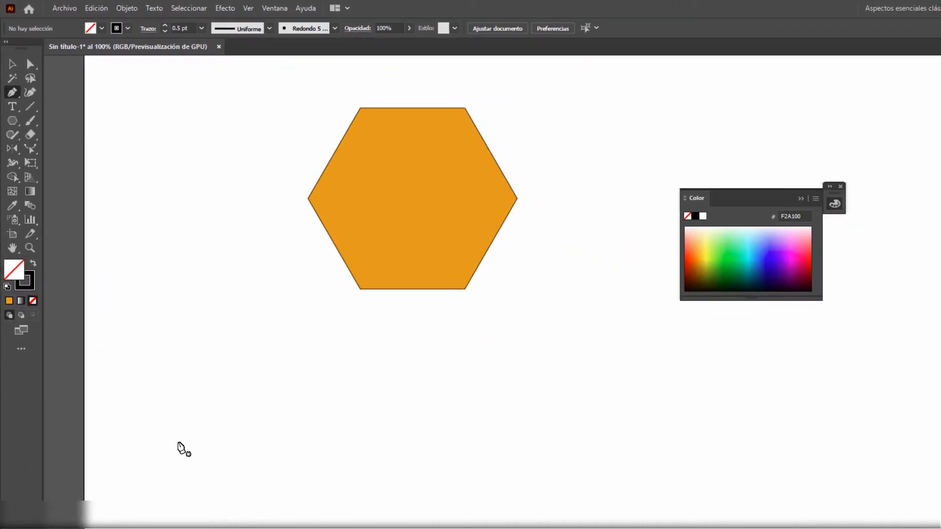
left_click(173, 439)
left_click_drag(346, 419, 476, 465)
left_click_drag(551, 447, 593, 425)
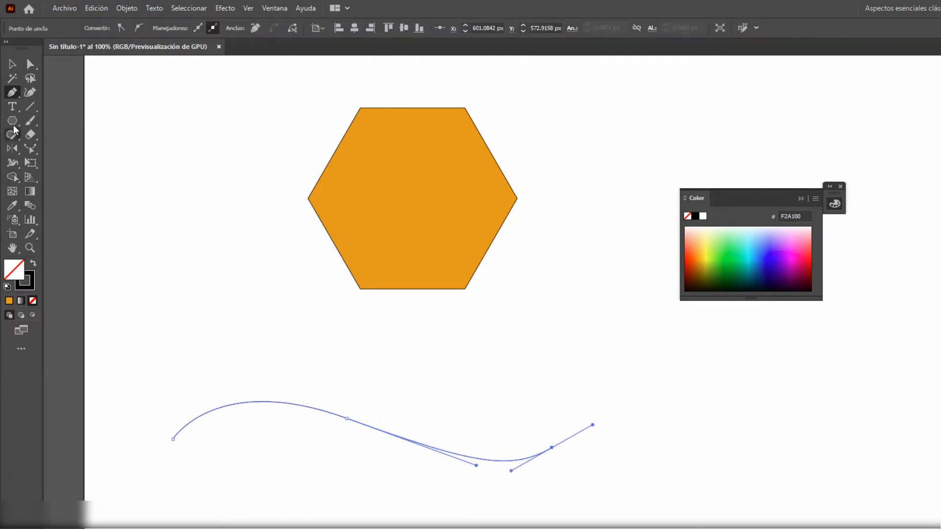
Thicken the path's stroke with the Width tool at its crest and, to about 29 px, on its descending part.
left_click(12, 164)
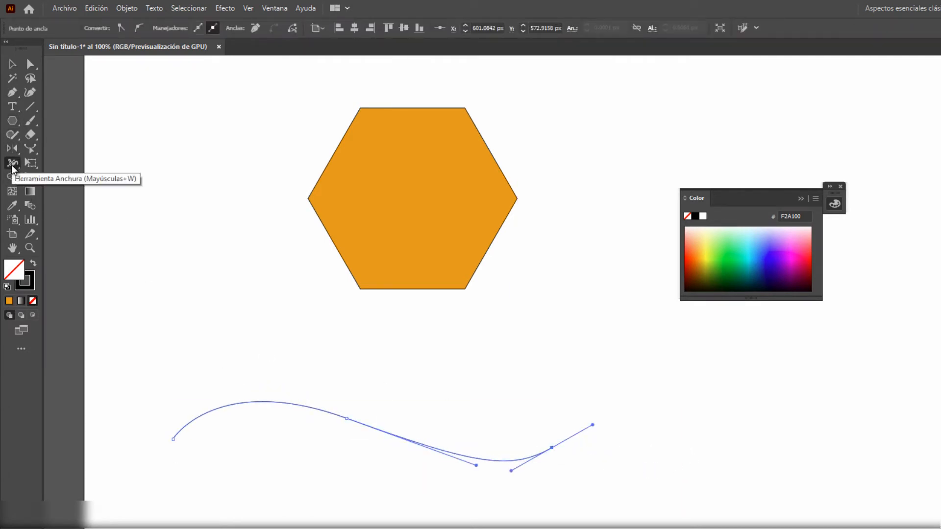
left_click(13, 167)
left_click(98, 166)
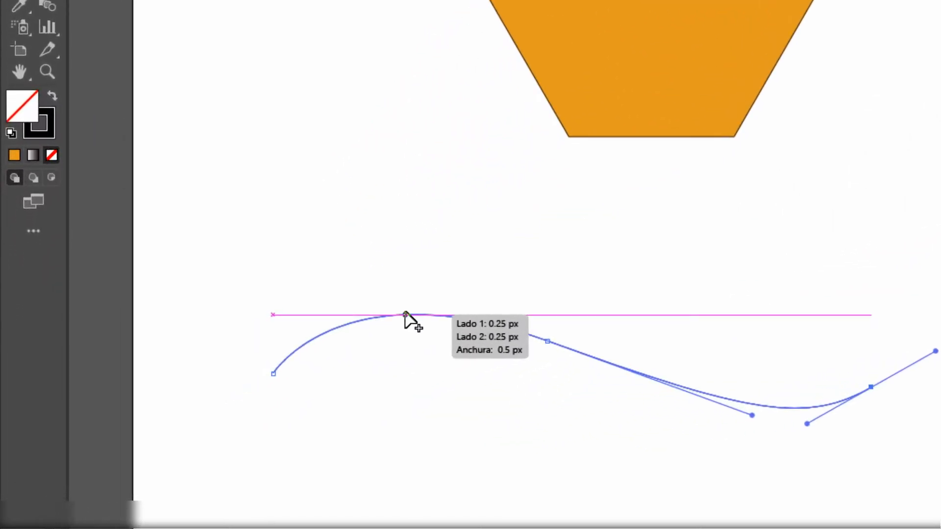
left_click_drag(404, 314, 407, 306)
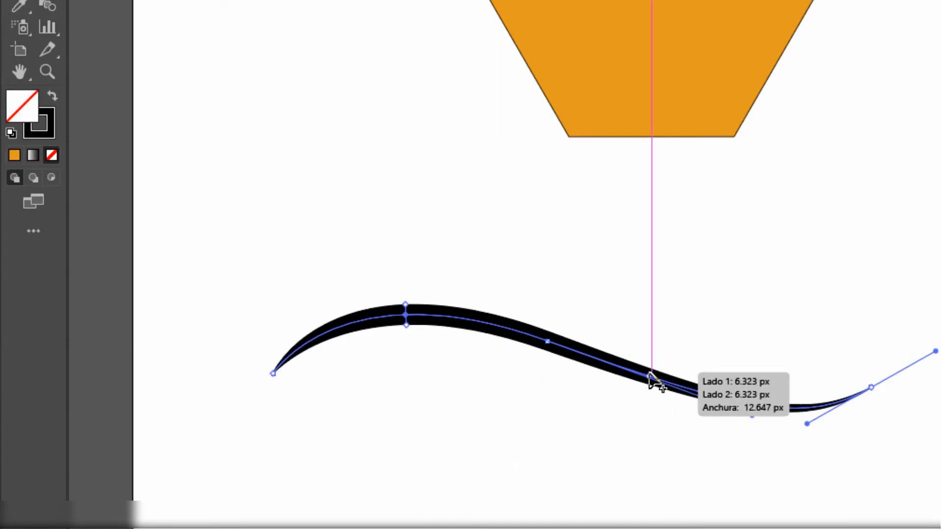
left_click_drag(652, 377, 656, 361)
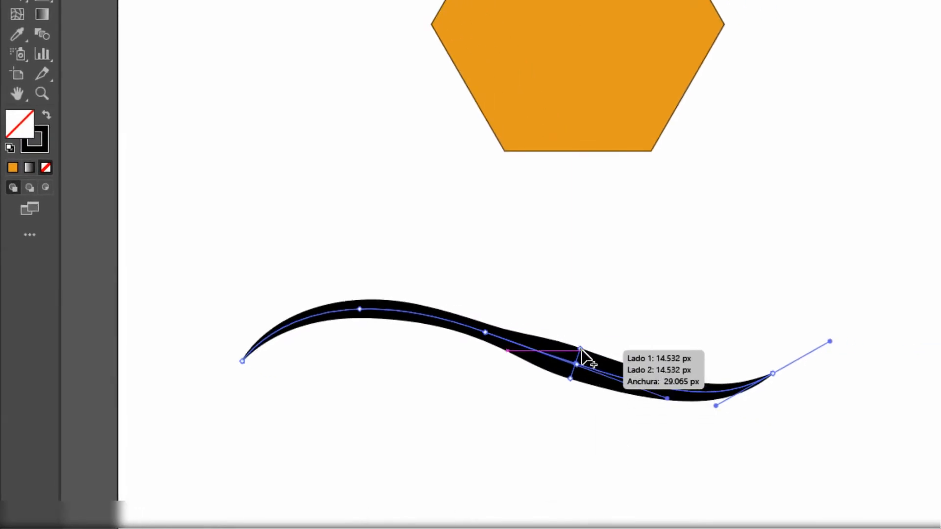
Narrow only the upper side of the stroke at the second width point, and delete the path.
scroll(594, 374, "up", 5)
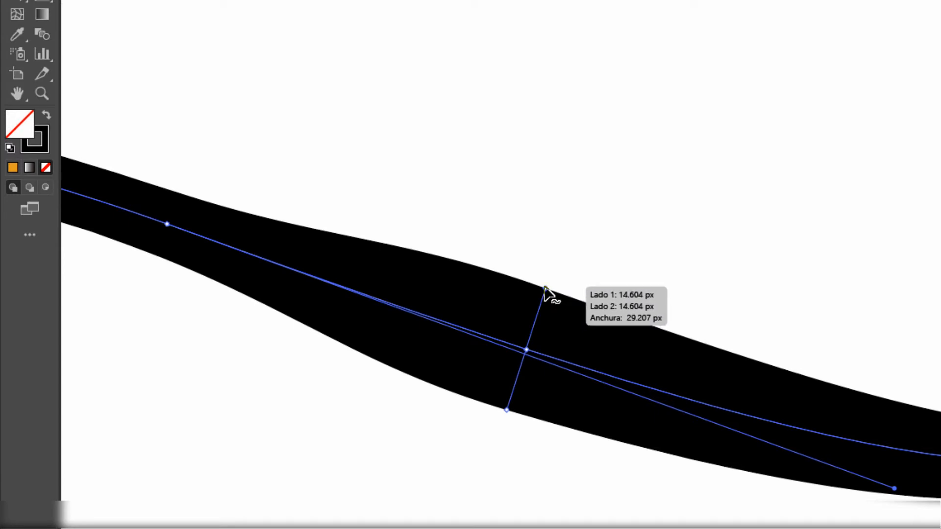
mouse_move(545, 290)
left_mouse_down()
mouse_move(542, 326)
mouse_move(582, 215)
mouse_move(542, 343)
left_mouse_up()
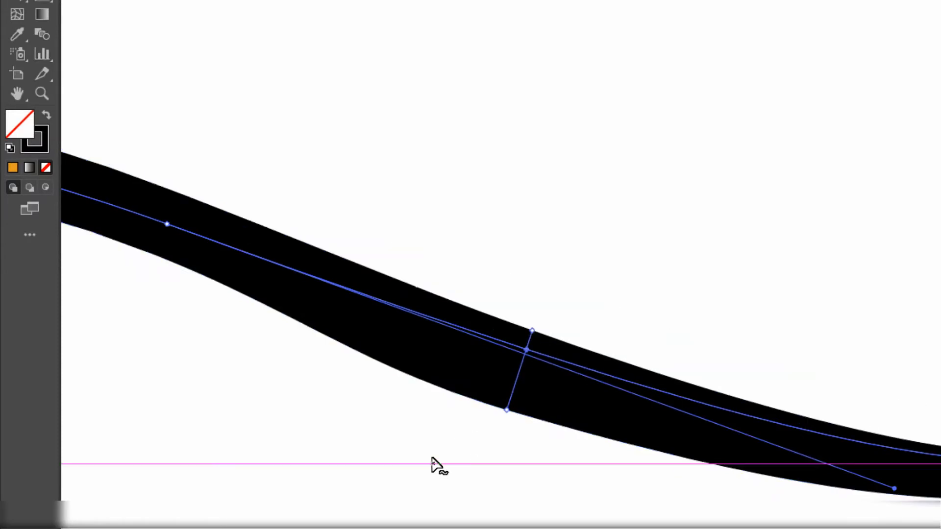
scroll(436, 456, "down", 5)
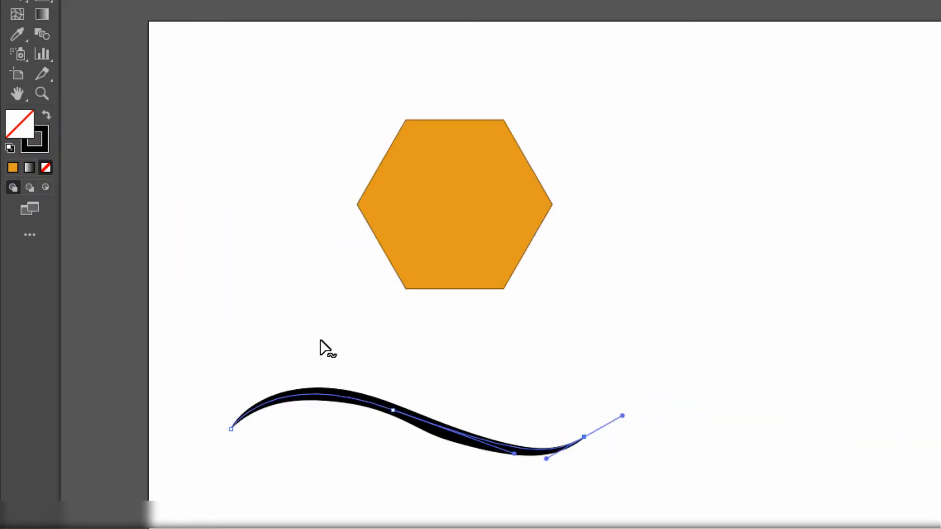
key("v")
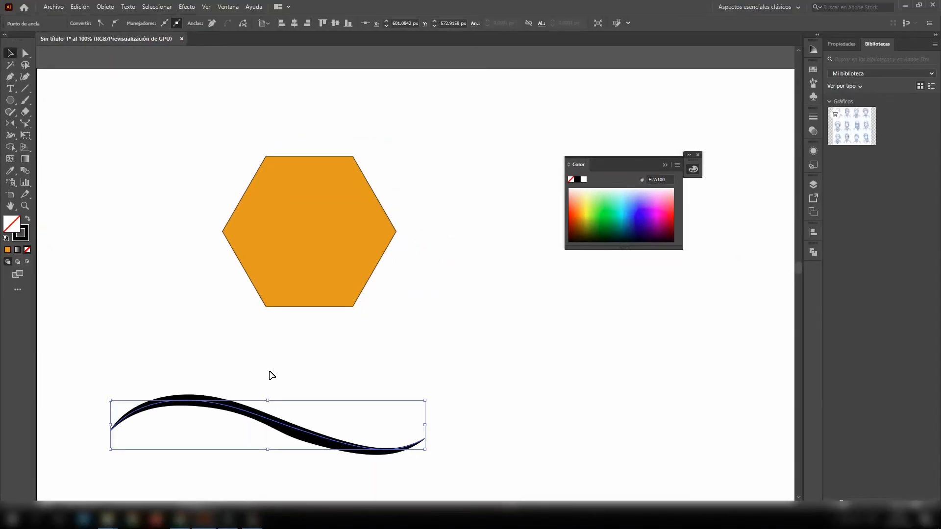
key("Delete")
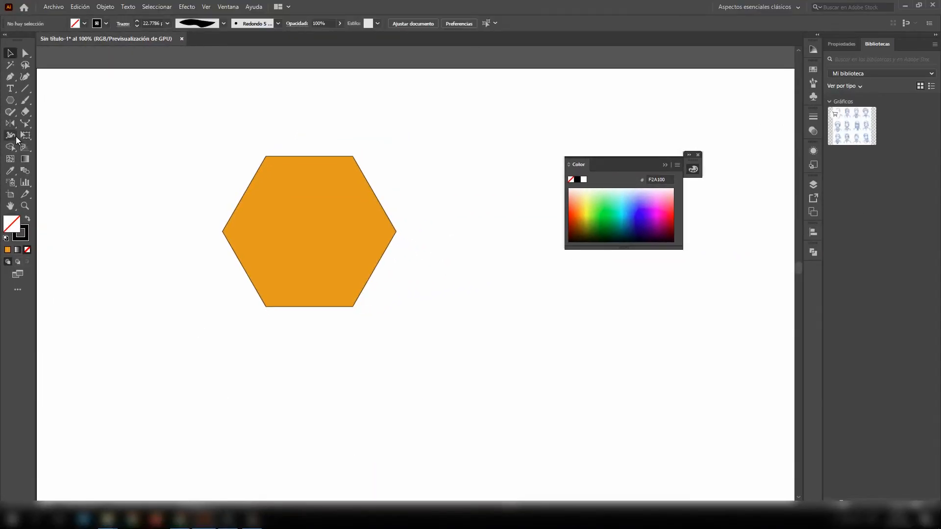
Try pushing dents into the hexagon's upper-right and lower-right sides with the Warp tool, and undo both.
left_click(12, 138)
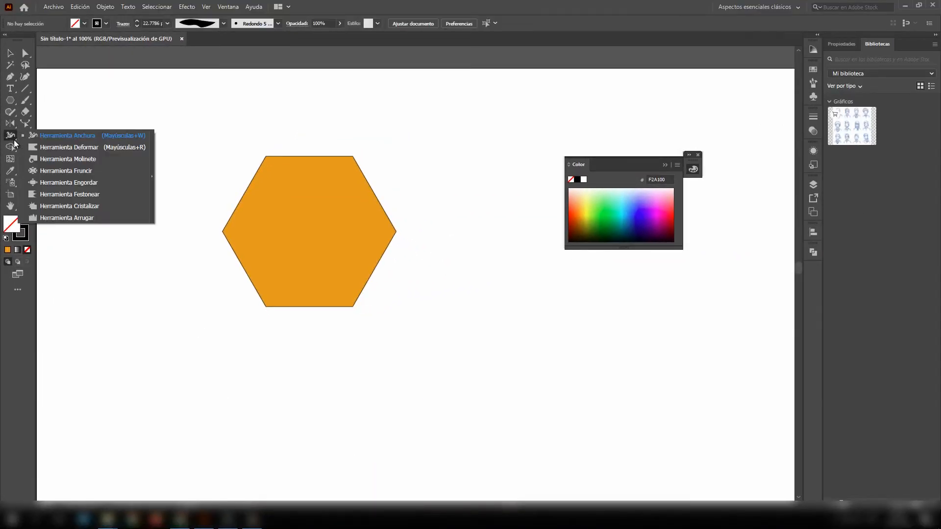
left_click(75, 151)
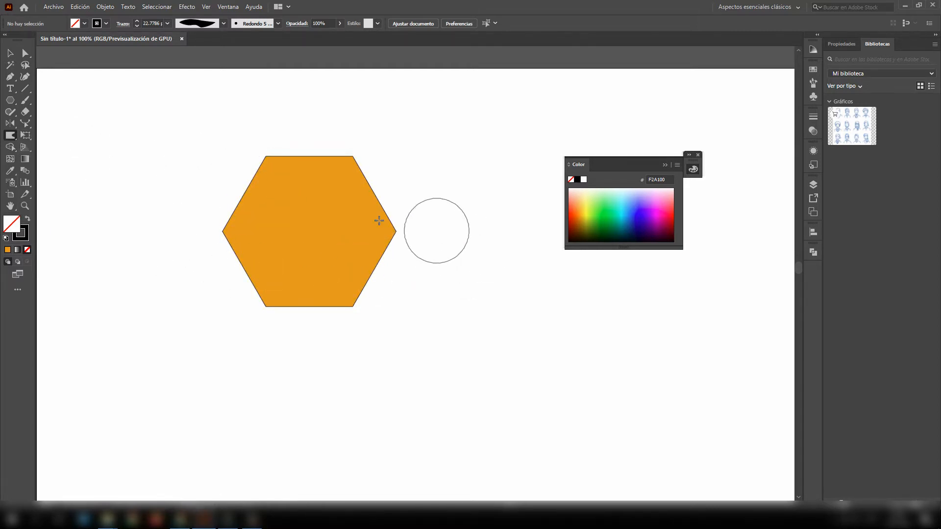
left_click_drag(374, 199, 364, 211)
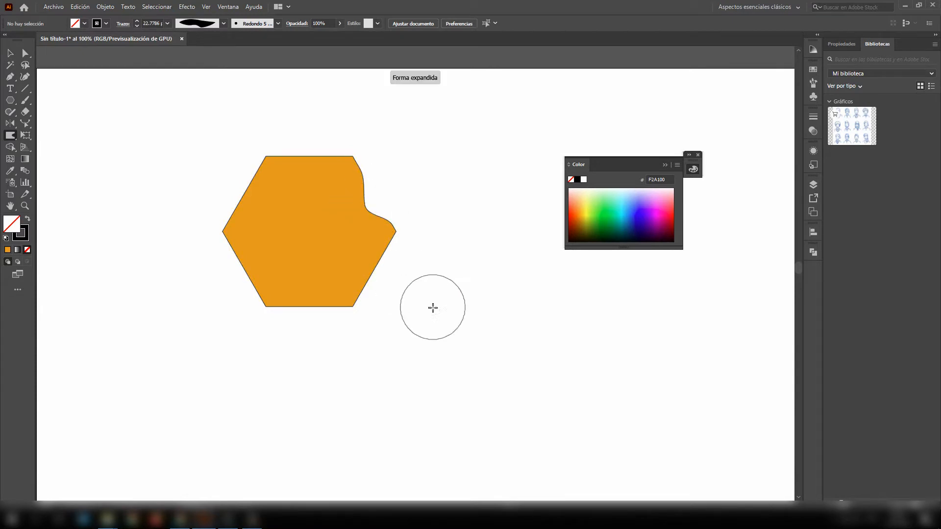
left_click_drag(376, 281, 351, 275)
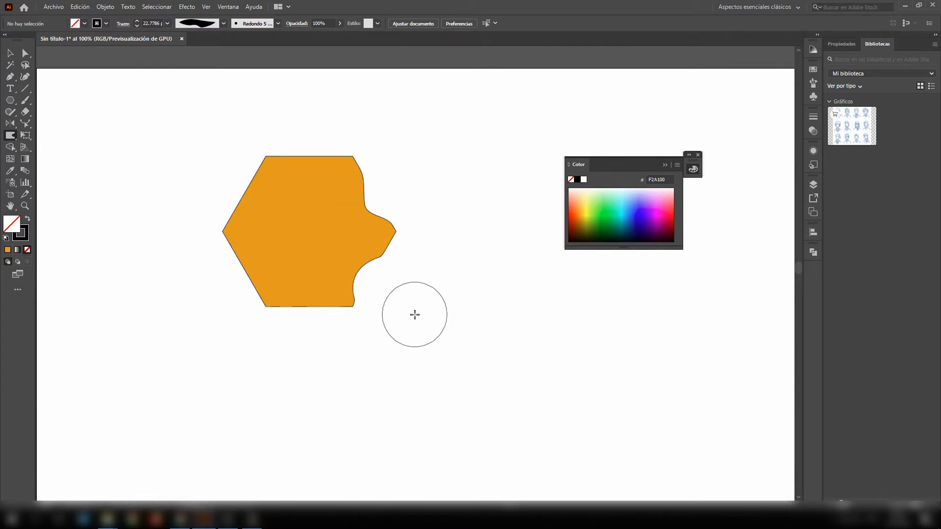
key("ctrl+z")
key("ctrl+z")
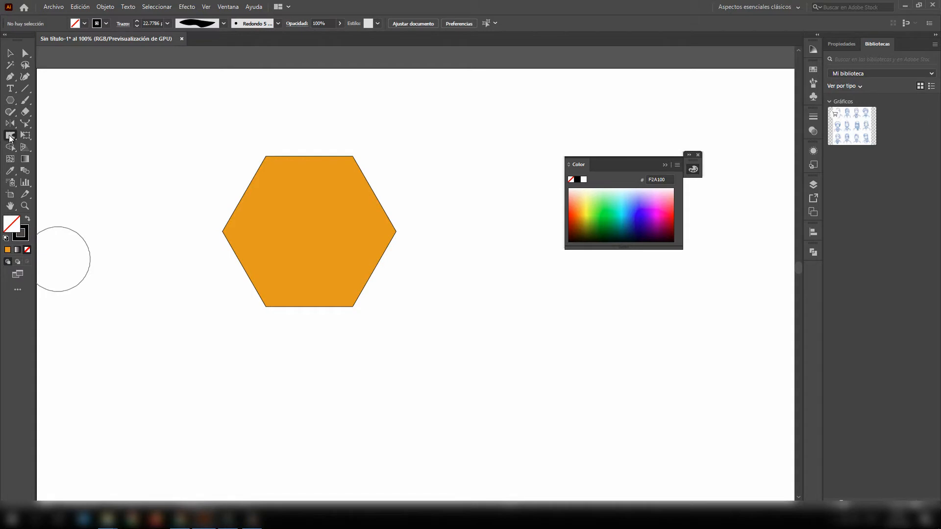
Try twisting the hexagon's lower-left corner into a spiral with the Twirl tool, and undo it.
left_click(11, 136)
left_click(69, 159)
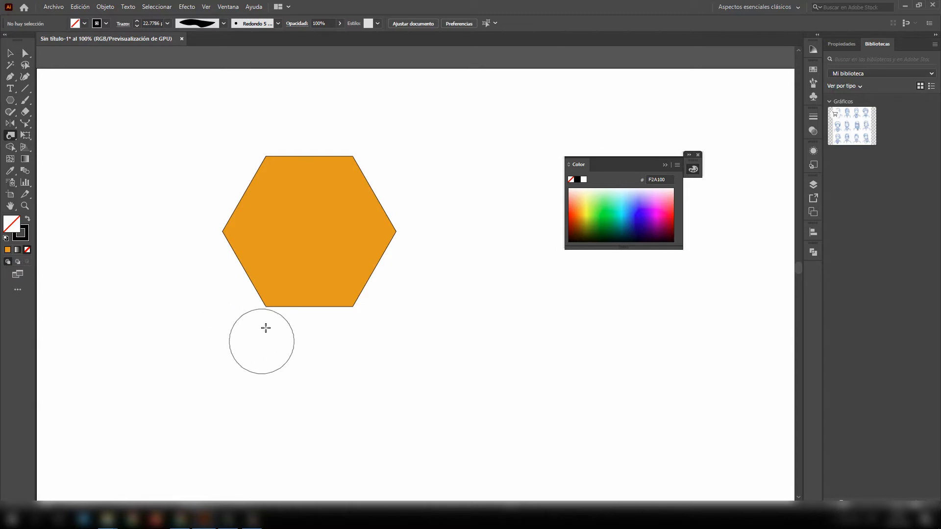
left_click_drag(267, 309, 261, 309)
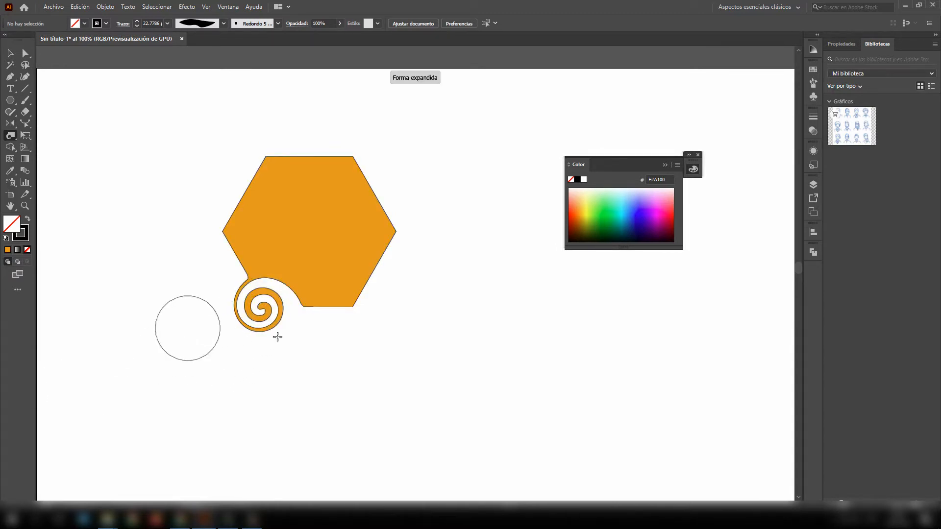
key("ctrl+z")
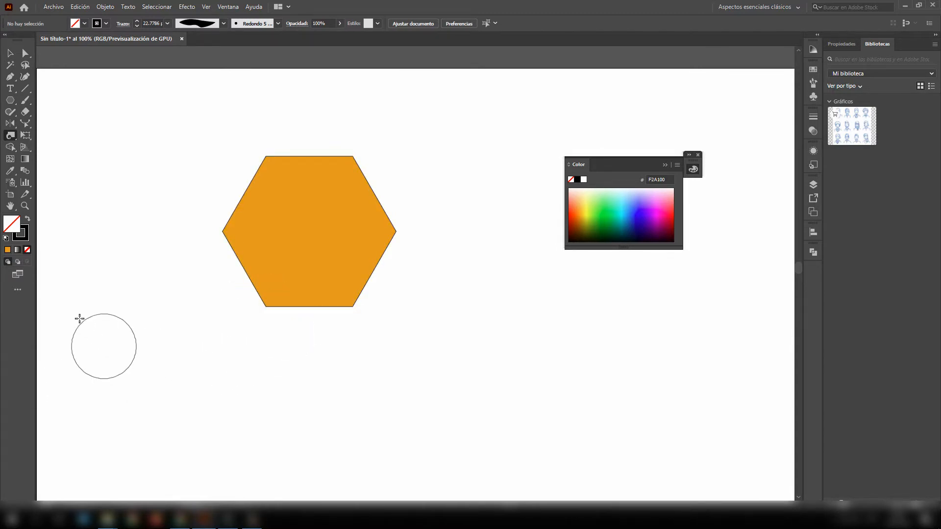
Try puckering the hexagon's two bottom corners with the Pucker tool, and undo both changes.
left_click(8, 139)
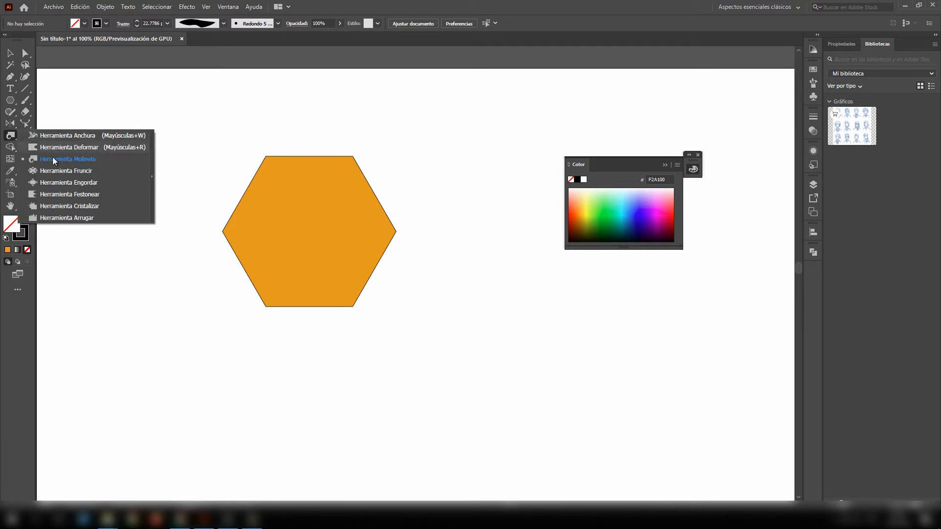
left_click(66, 171)
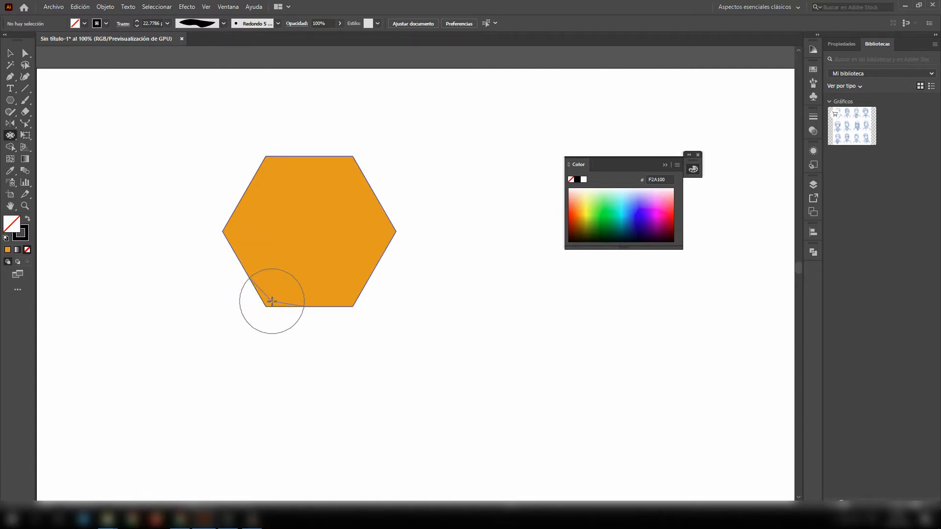
left_click_drag(343, 308, 348, 308)
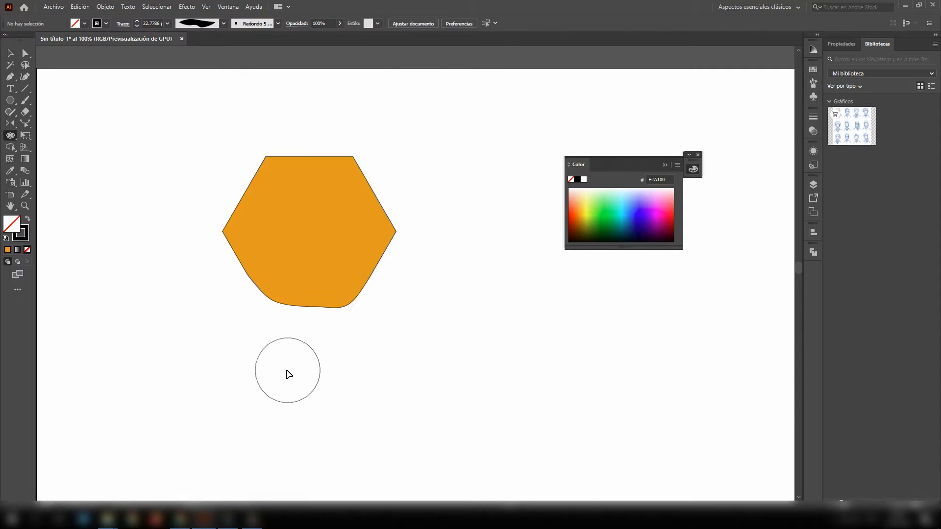
key("ctrl+z")
key("ctrl+z")
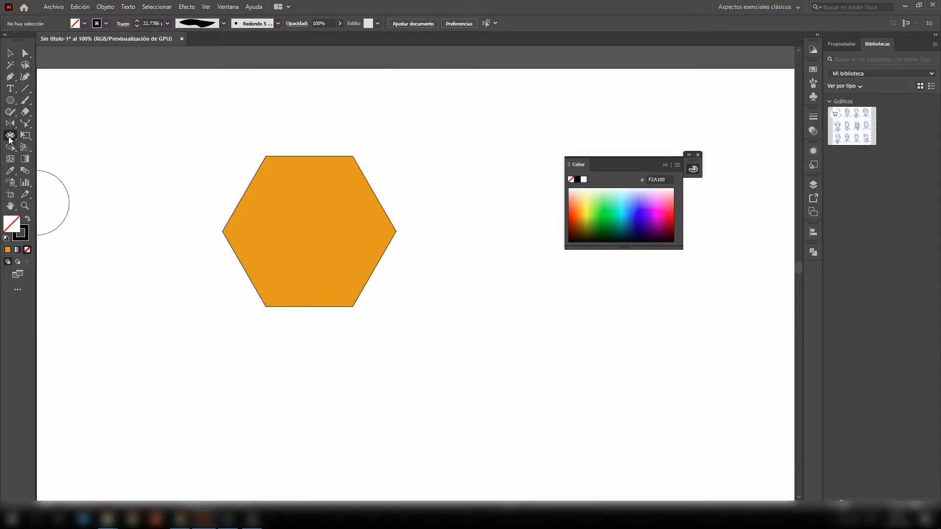
Try bulging the hexagon's upper-right side outward and its lower-right side inward with the Bloat tool, and undo both.
left_click(9, 139)
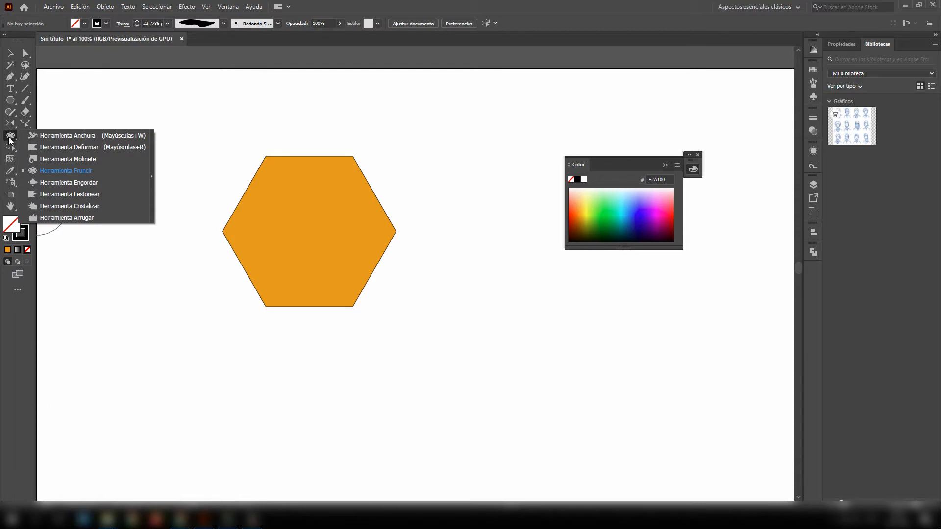
left_click(72, 185)
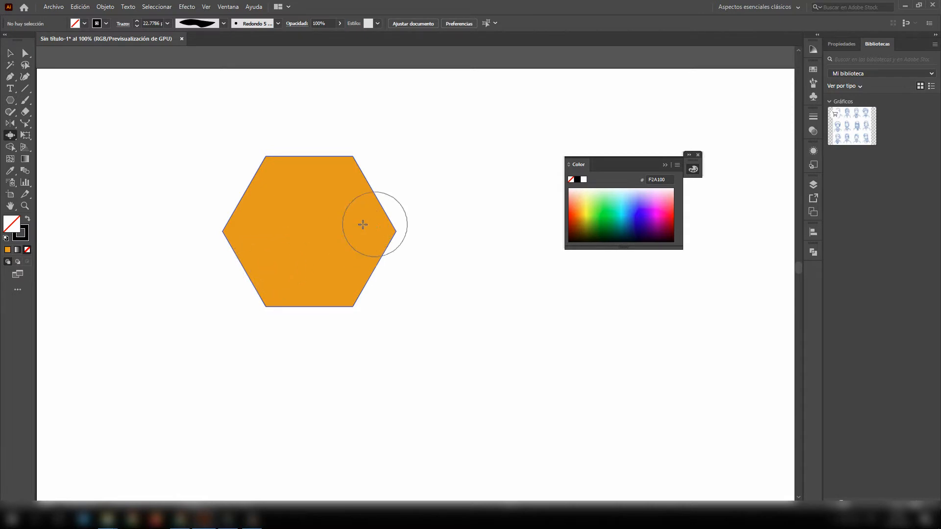
left_click_drag(364, 212, 383, 206)
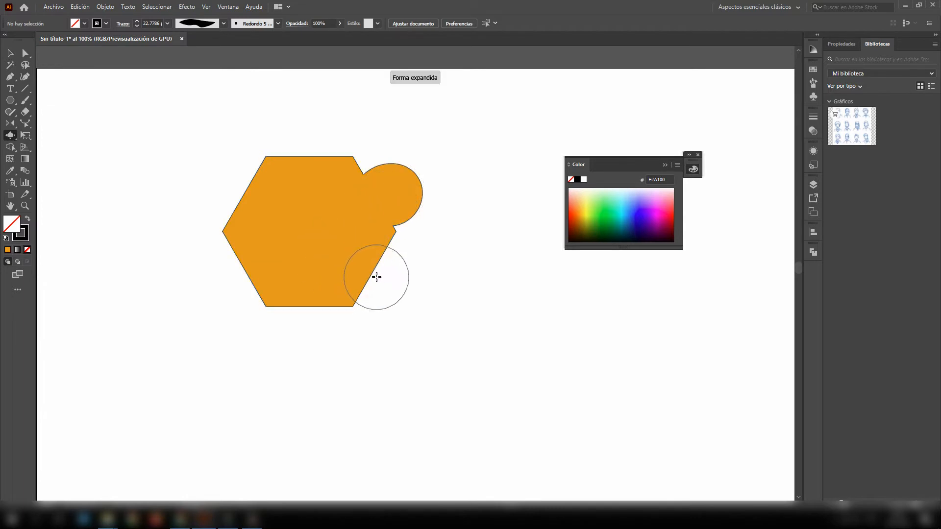
left_click_drag(372, 273, 345, 250)
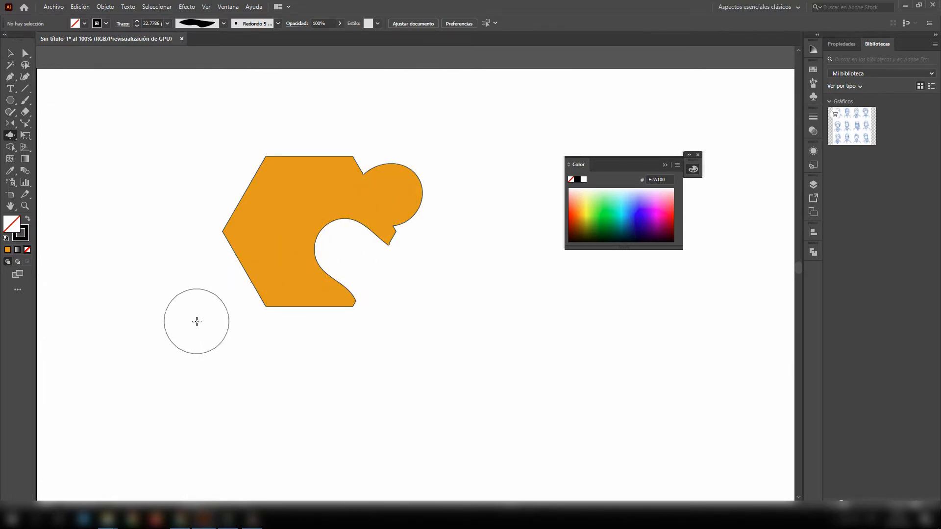
key("ctrl+z")
key("ctrl+z")
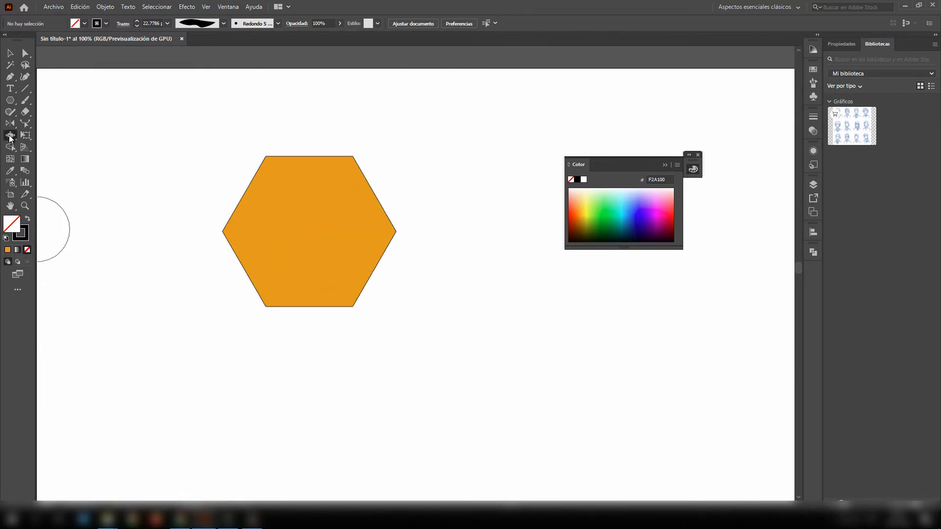
Try scalloping the hexagon's lower-left side with the Scallop tool, and undo it.
left_click(10, 138)
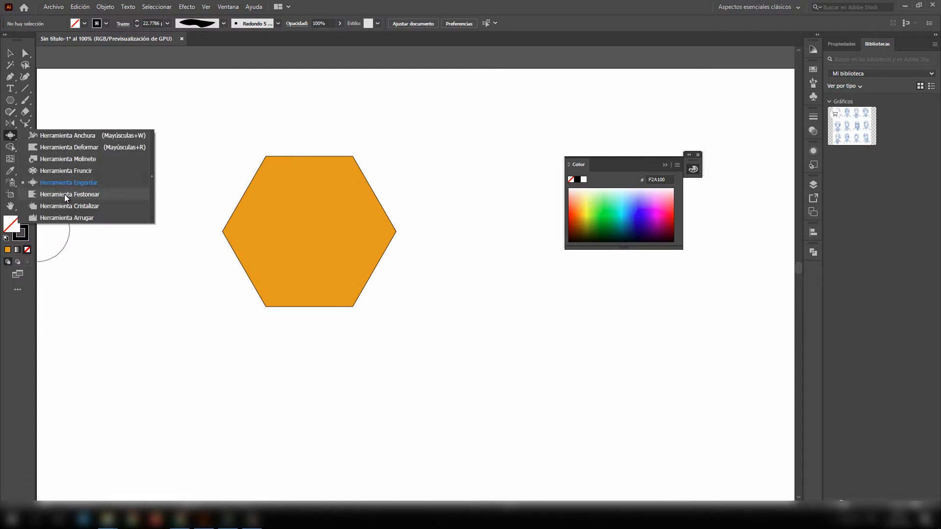
left_click(65, 194)
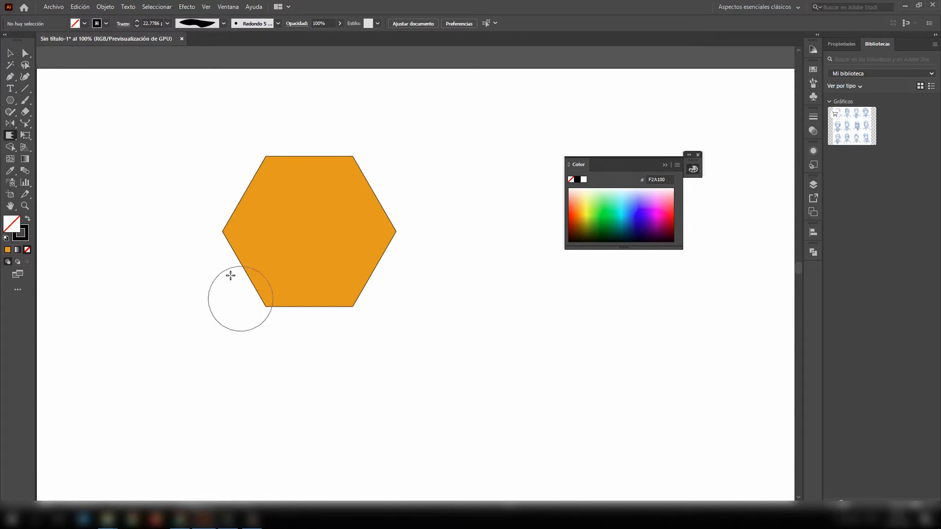
left_click_drag(201, 225, 274, 319)
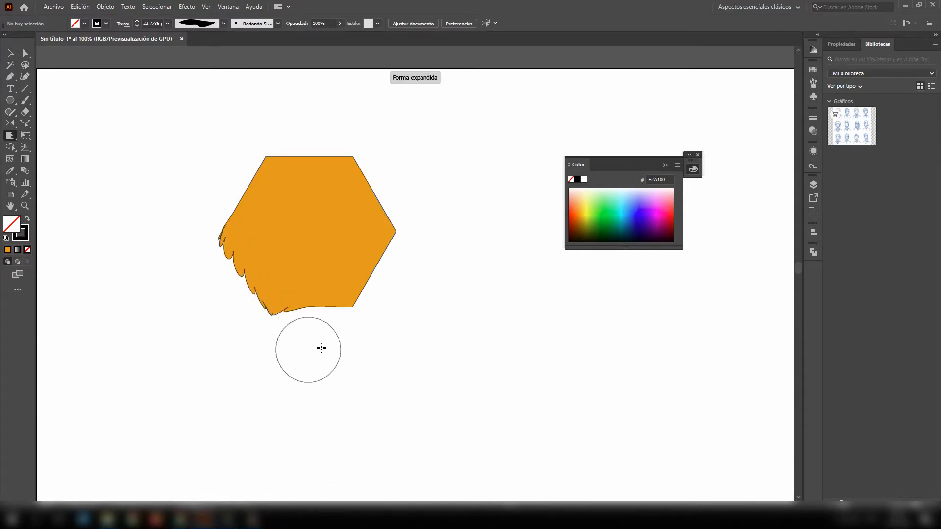
key("ctrl+z")
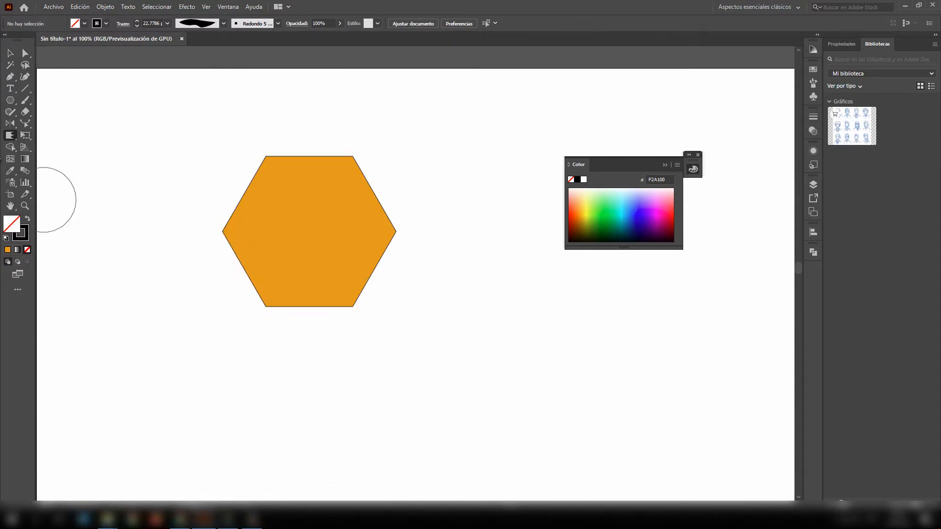
Try adding spikes along the hexagon's top side with the Crystallize tool, and undo the change.
left_click(10, 136)
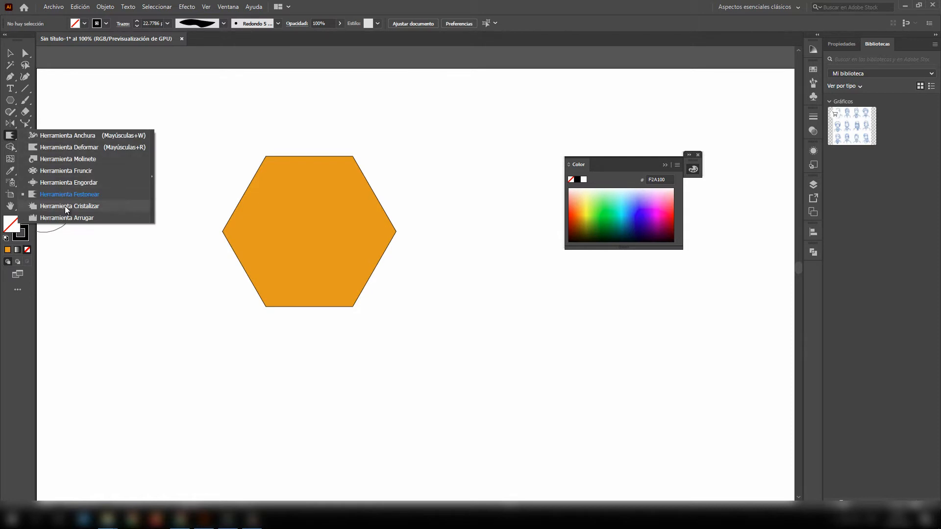
left_click(66, 207)
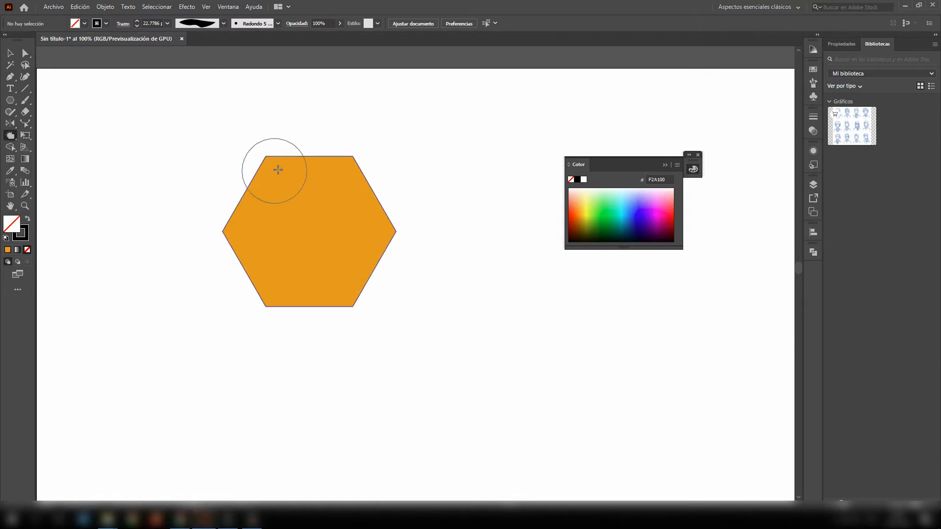
left_click_drag(269, 160, 345, 164)
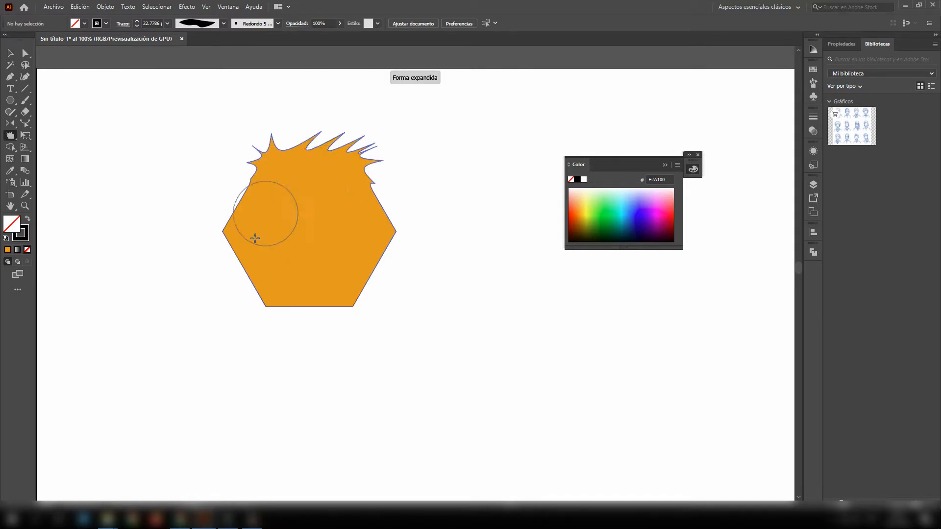
key("ctrl+z")
Try wrinkling the hexagon's lower-left side with the Wrinkle tool, undo it, and keep the Wrinkle tool chosen.
left_click(10, 136)
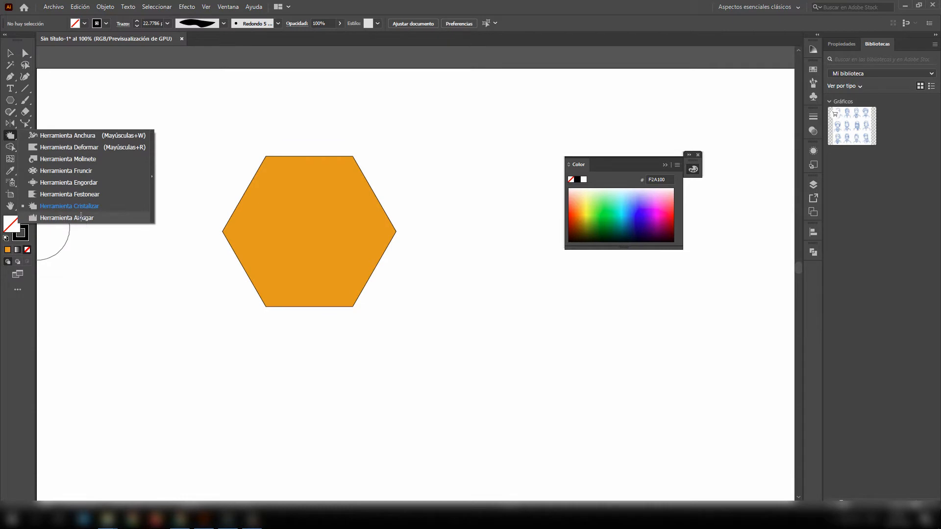
left_click(82, 219)
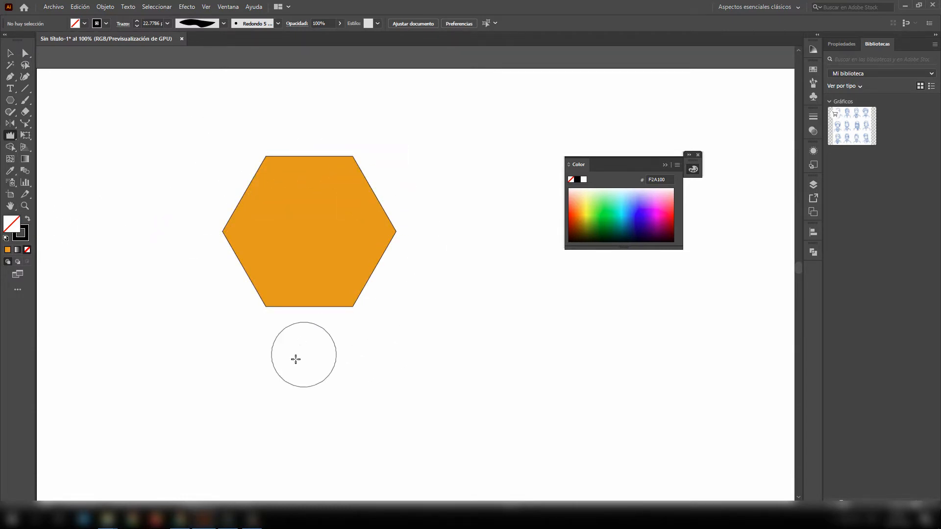
mouse_move(271, 326)
left_mouse_down()
mouse_move(224, 237)
mouse_move(221, 245)
left_mouse_up()
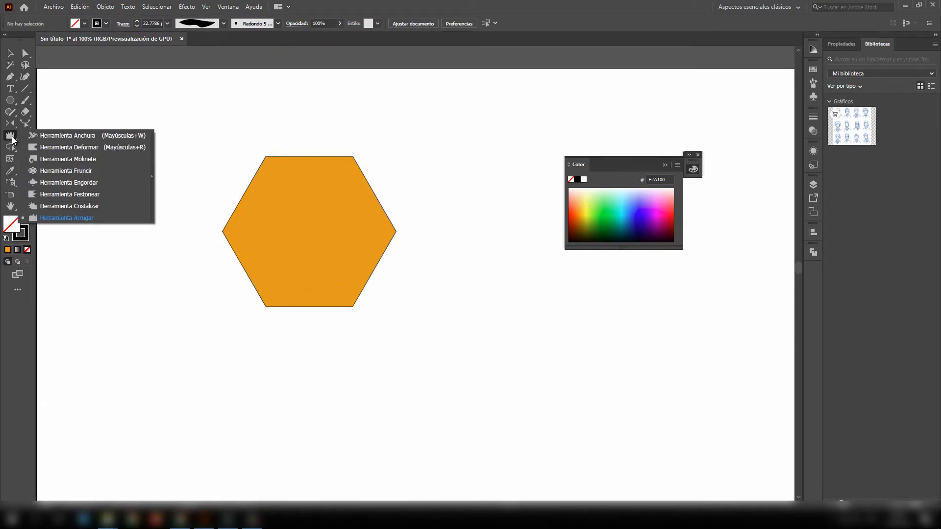
left_click(13, 137)
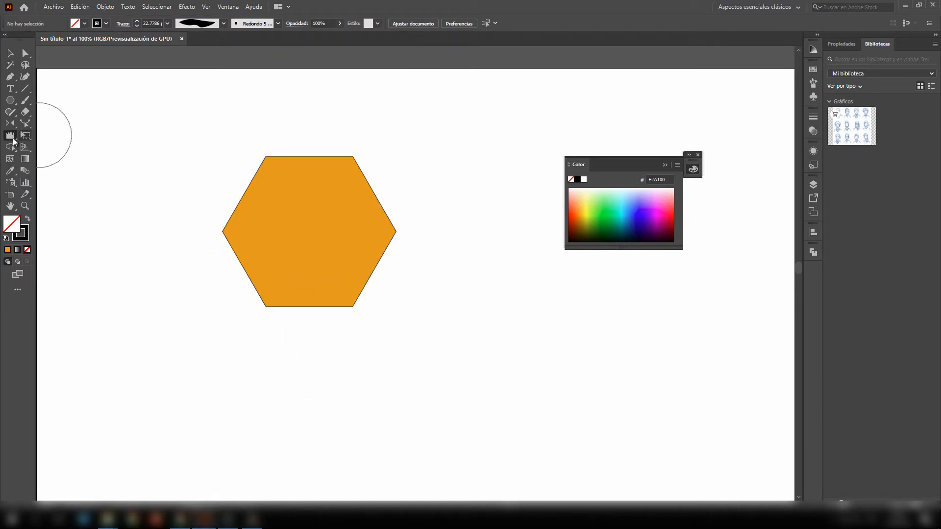
left_click(11, 136)
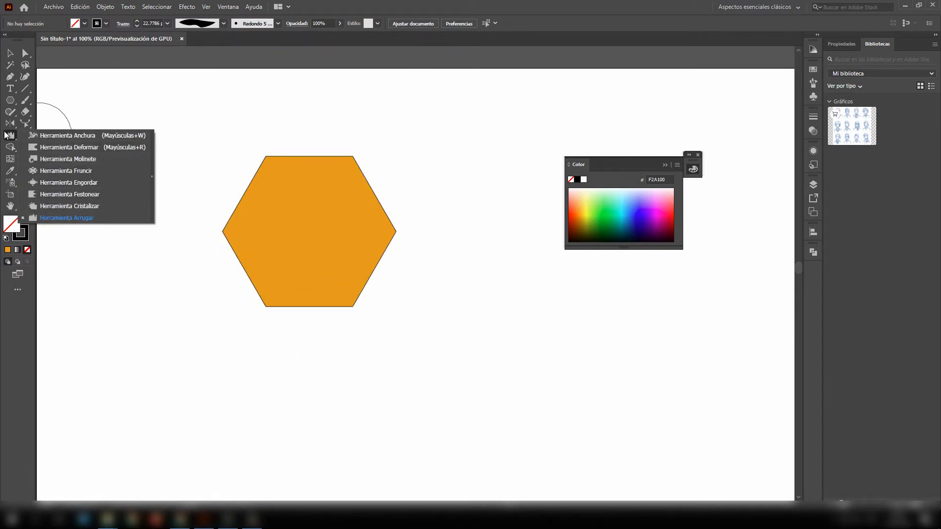
left_click(64, 217)
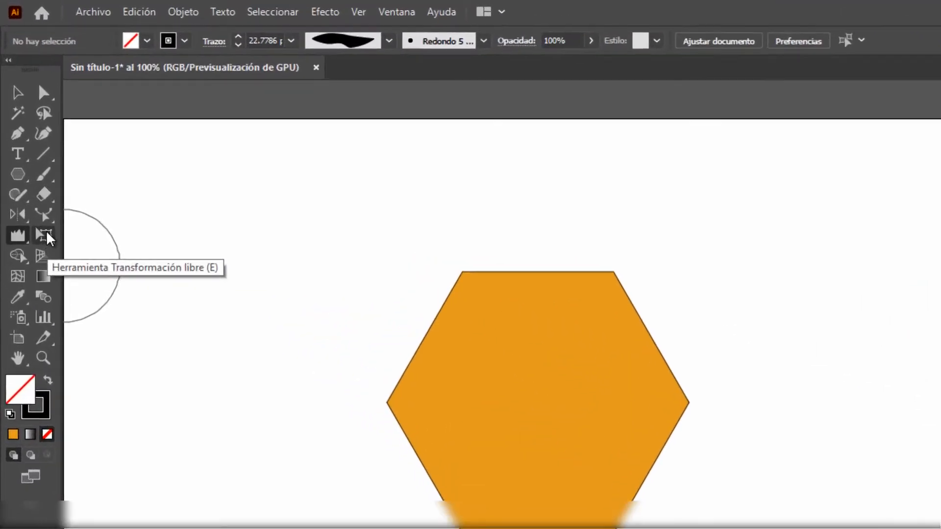
Select the hexagon and reduce its height to about 227 px with Free Transform, moving the transform options beside the shape.
left_click(25, 136)
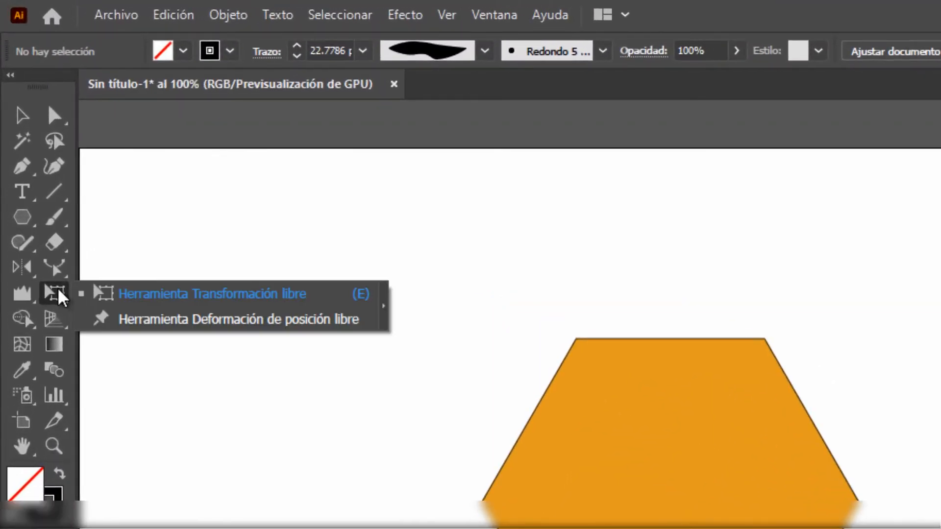
left_click(217, 294)
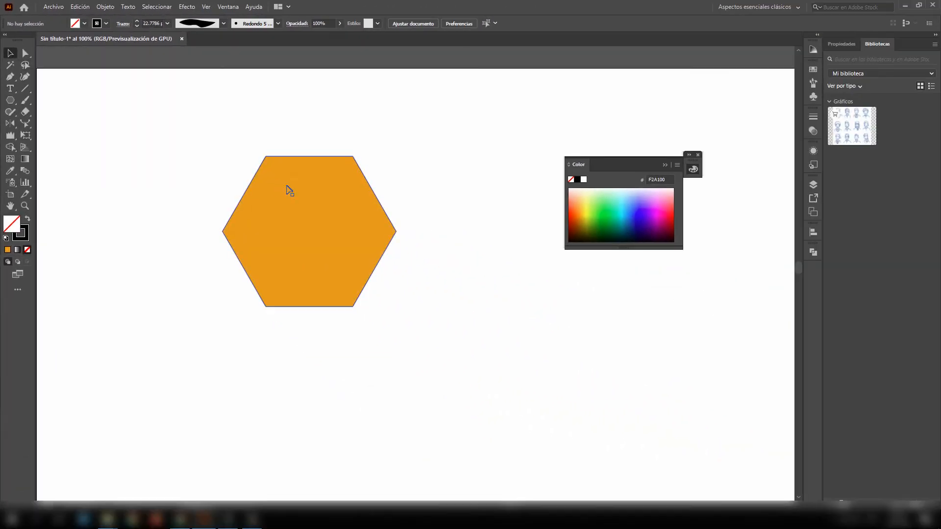
left_click(422, 278)
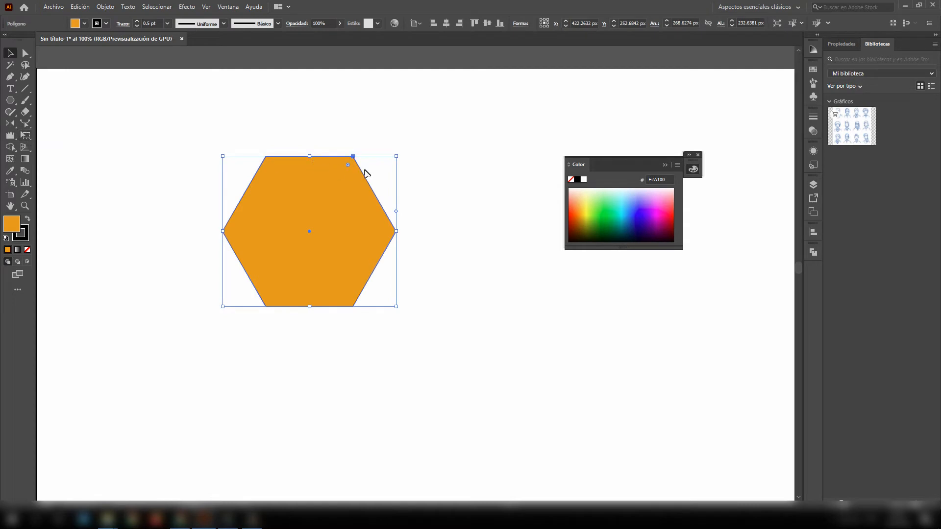
left_click(26, 135)
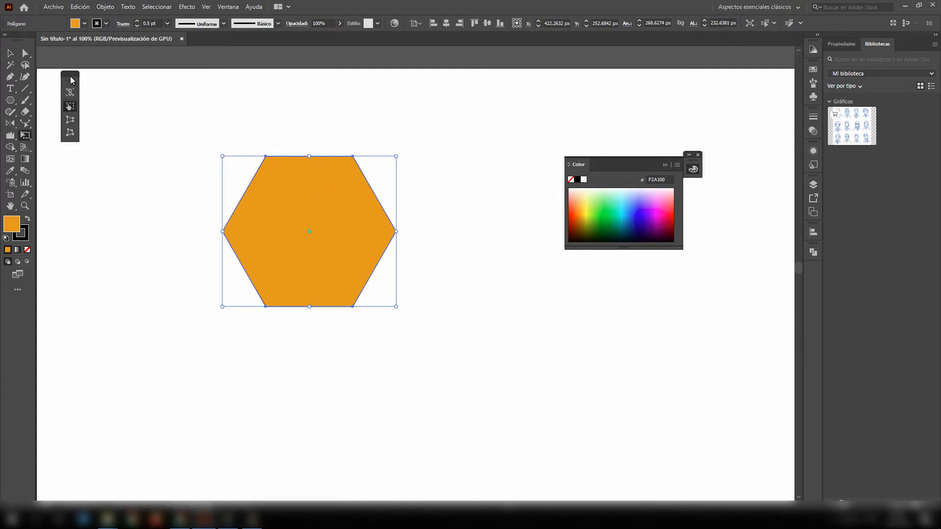
left_click_drag(71, 80, 192, 130)
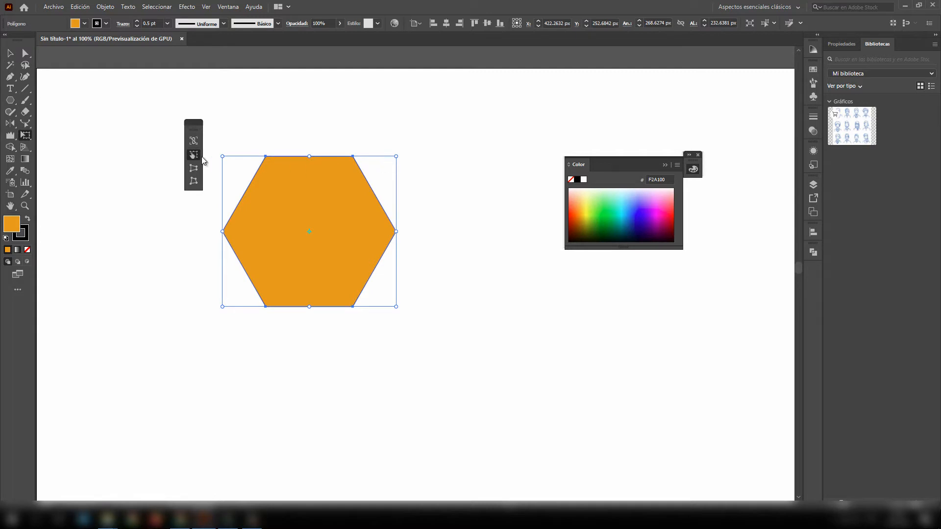
mouse_move(394, 157)
left_mouse_down()
mouse_move(423, 141)
mouse_move(395, 160)
left_mouse_up()
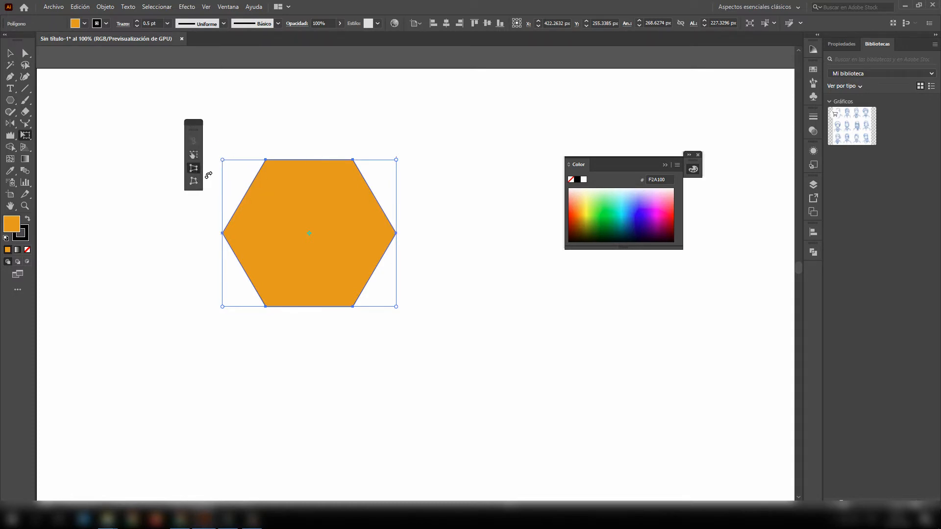
Distort the hexagon in perspective from its upper-right corner, and use Free Distort to pull the lower-left corner inward and the upper-left corner outward.
left_click_drag(396, 161, 370, 193)
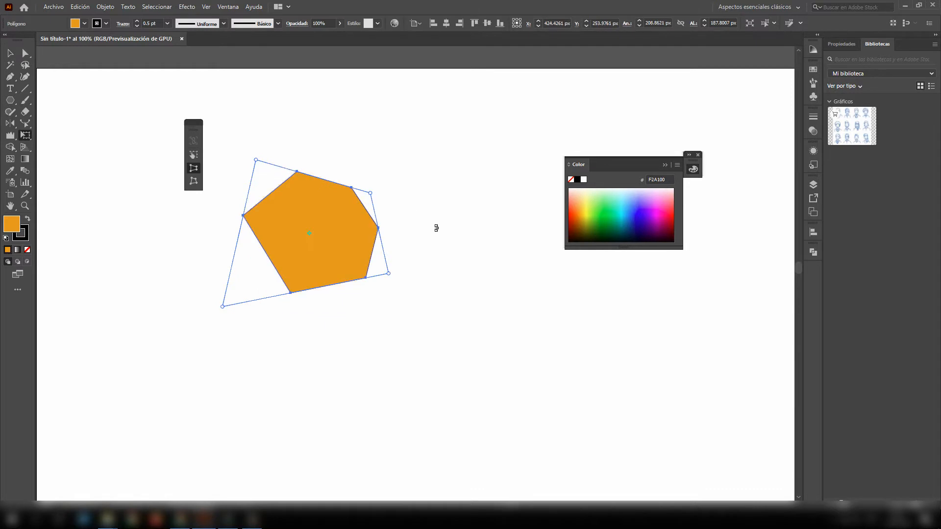
left_click(197, 186)
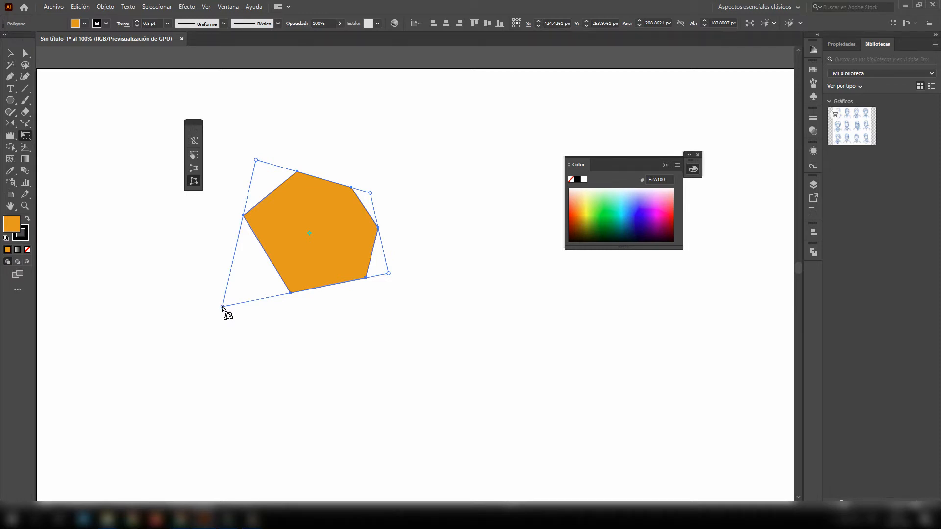
left_click_drag(223, 307, 303, 311)
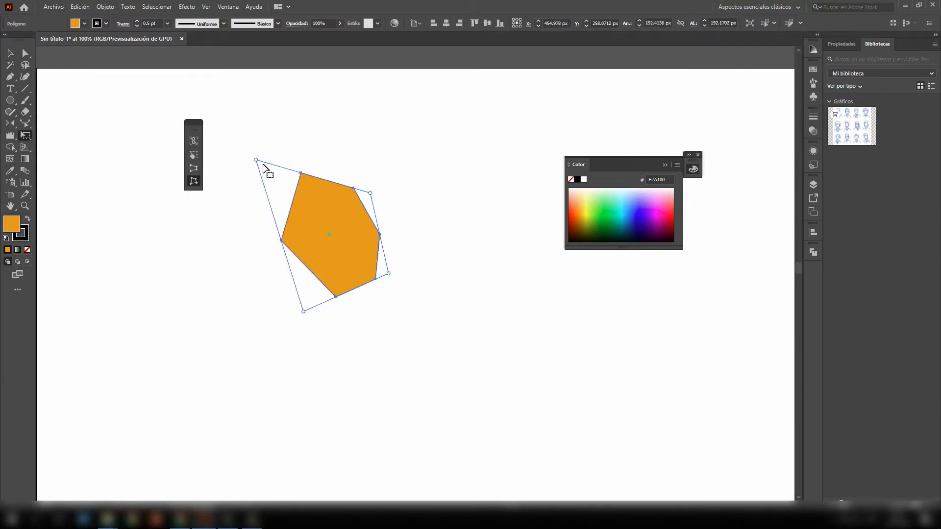
left_click_drag(257, 160, 229, 113)
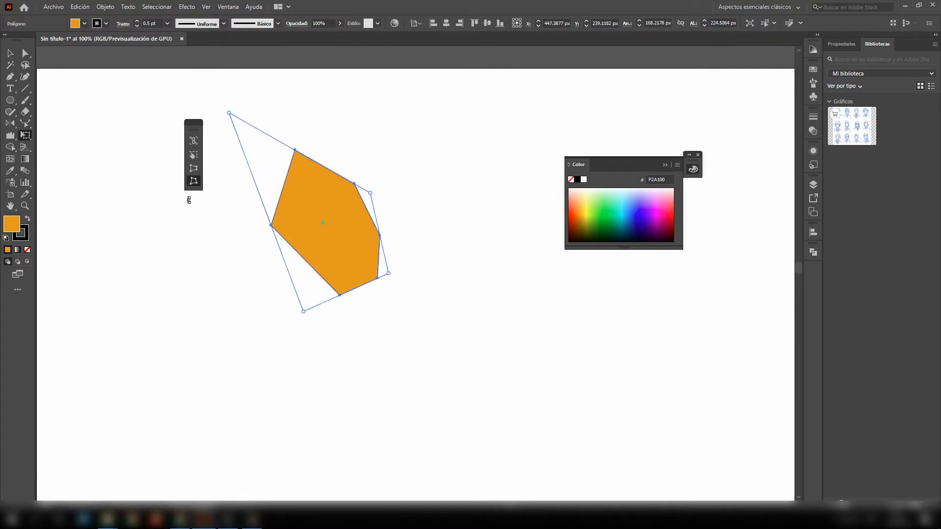
Delete the distorted hexagon from the artboard.
key("v")
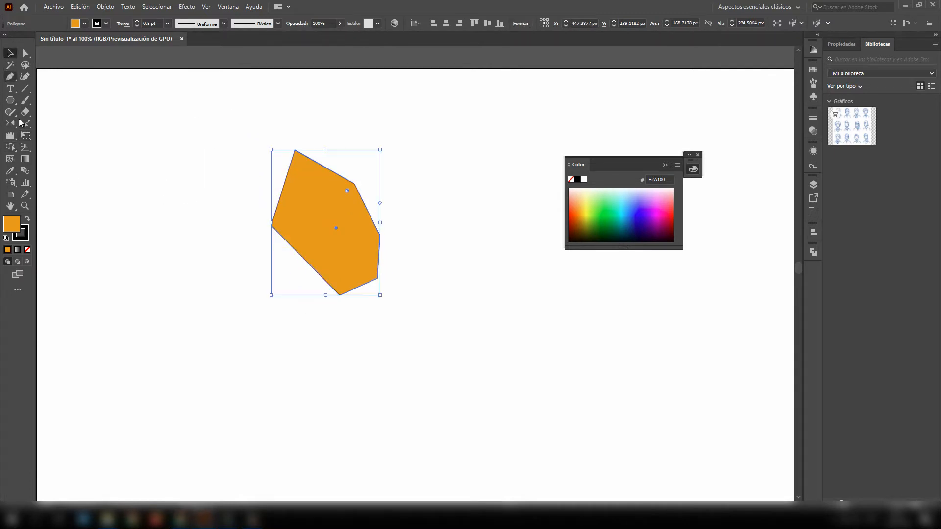
left_click_drag(361, 210, 303, 221)
key("Delete")
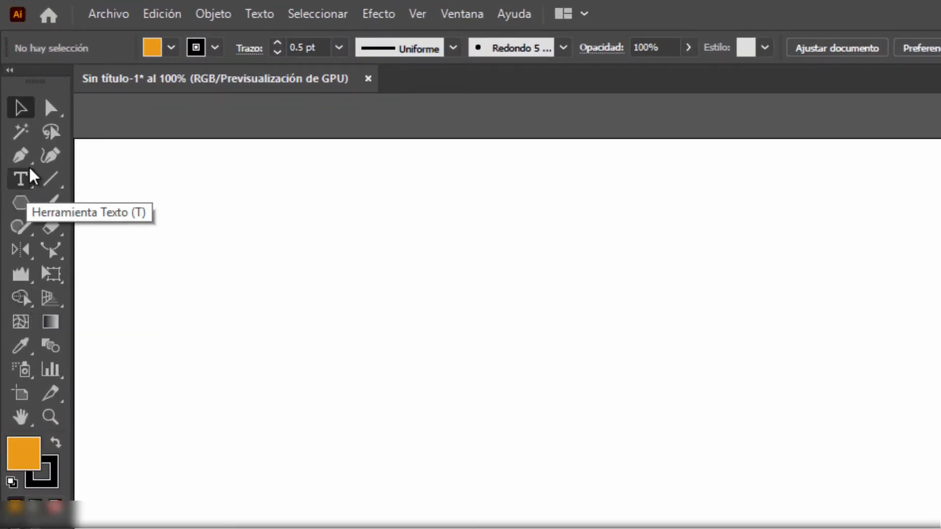
Draw a hexagon near the artboard's upper-left corner and a slightly larger circle overlapping its lower-right part.
left_click(29, 203)
left_click_drag(263, 328, 363, 406)
left_click_drag(22, 208, 88, 300)
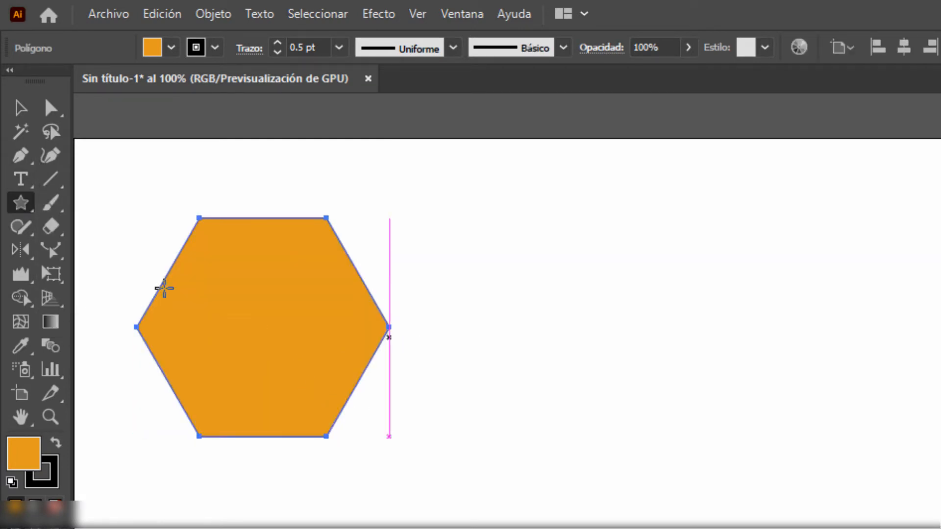
left_click_drag(19, 203, 88, 259)
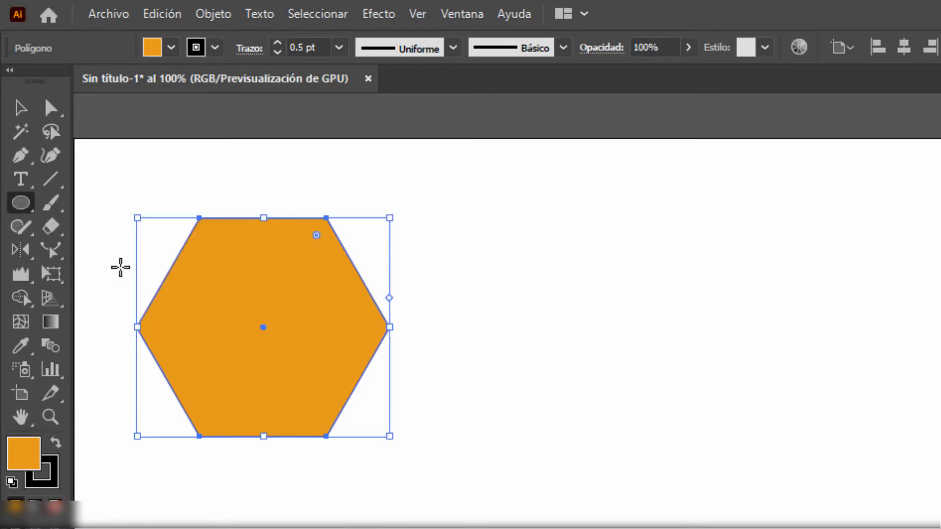
left_click_drag(542, 290, 280, 528)
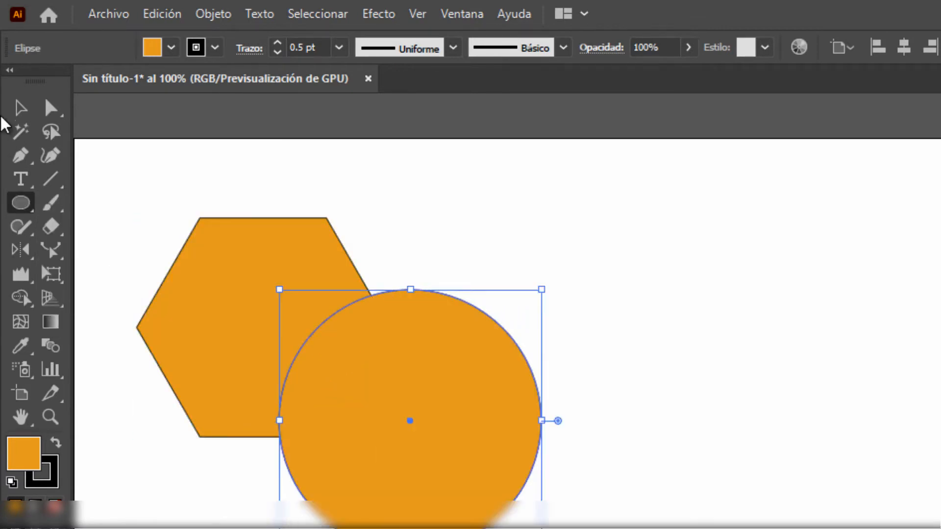
Fill the circle with light green, and leave the orange hexagon selected.
left_click(19, 108)
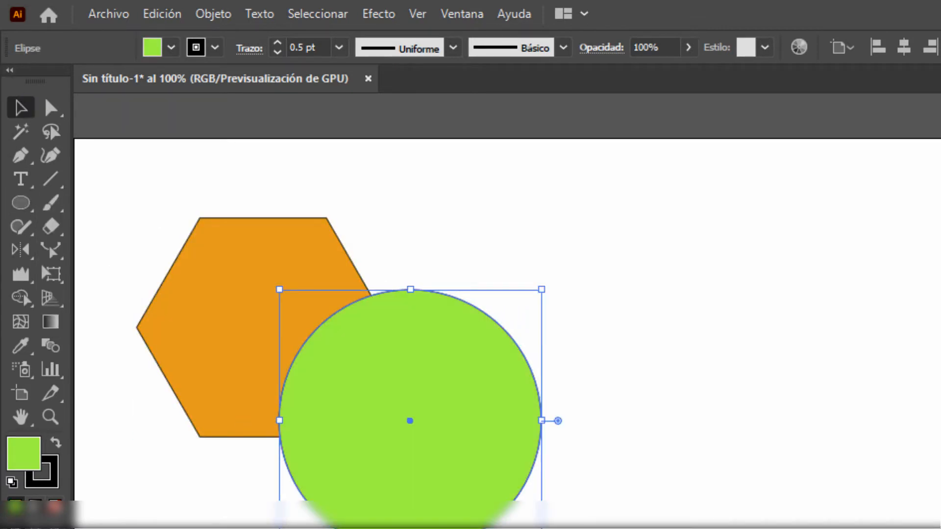
left_click(625, 416)
left_click(275, 305)
left_click(390, 397)
left_click(244, 304)
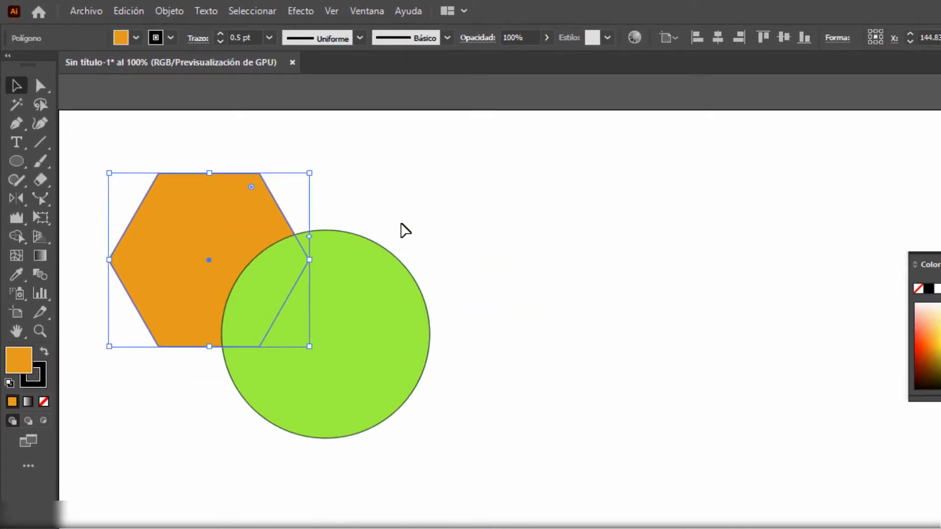
Try to merge the overlapping orange hexagon and green circle into one shape with the Shape Builder tool.
left_click(460, 285)
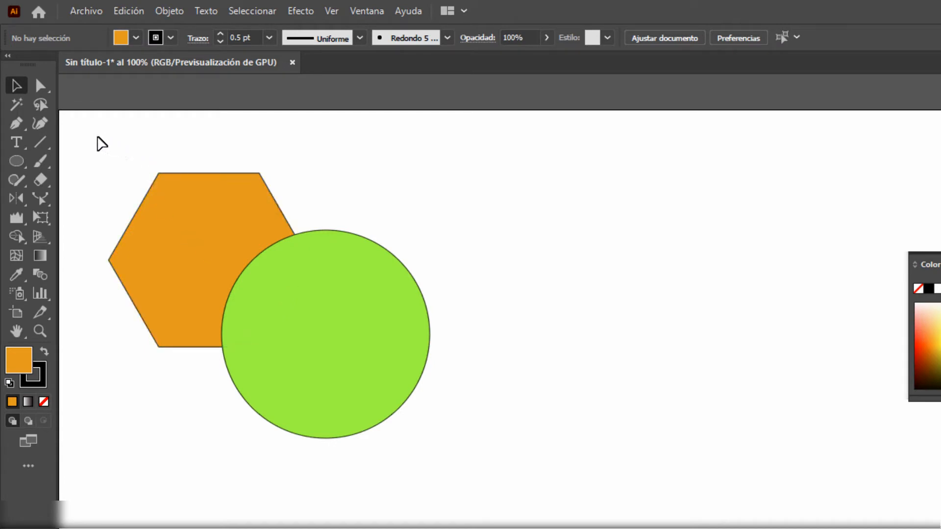
left_click_drag(97, 132, 515, 515)
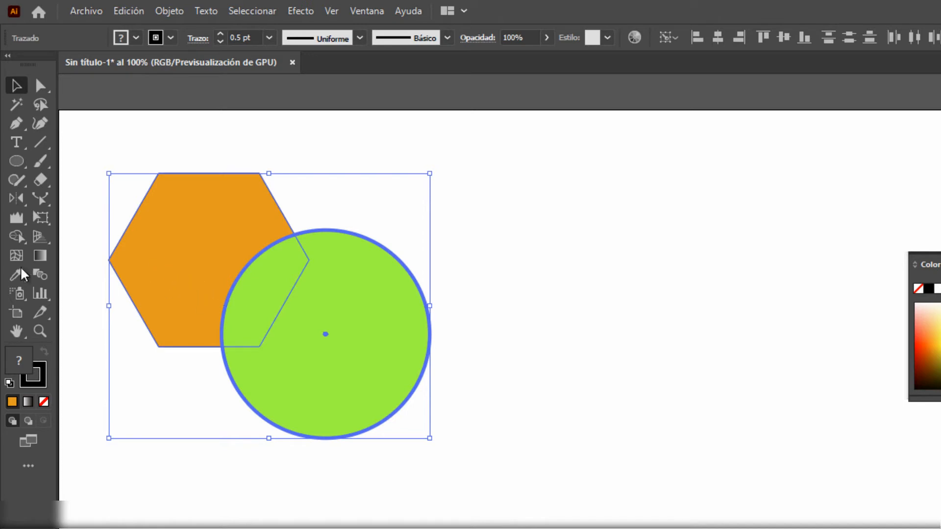
left_click(16, 241)
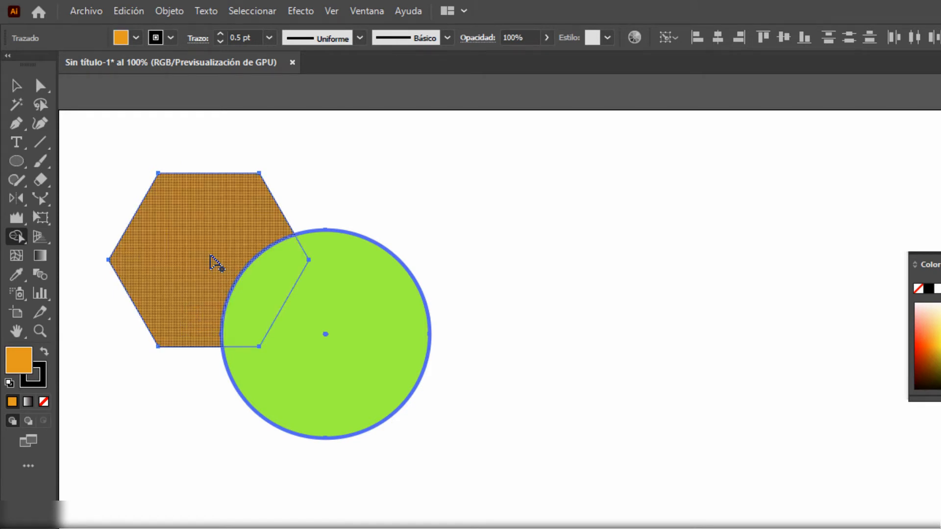
mouse_move(214, 263)
left_mouse_down()
mouse_move(343, 351)
mouse_move(322, 363)
left_mouse_up()
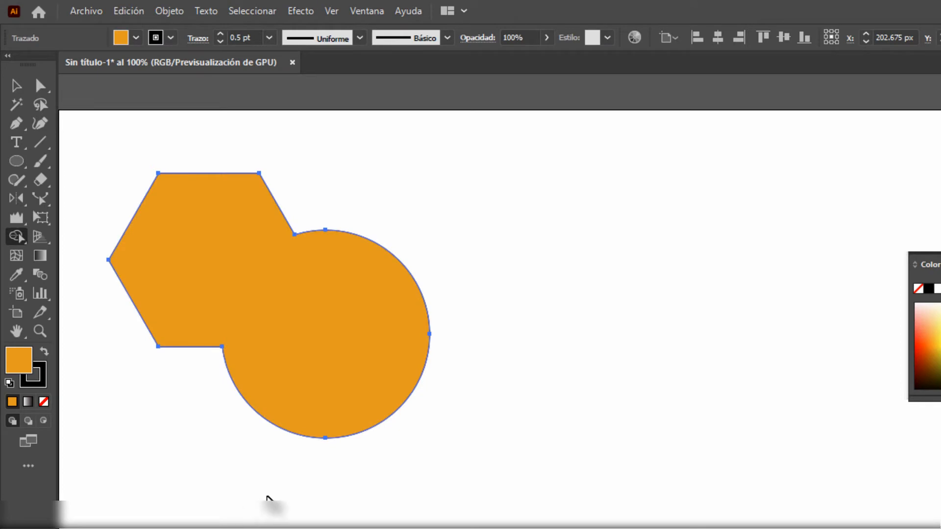
key("ctrl+z")
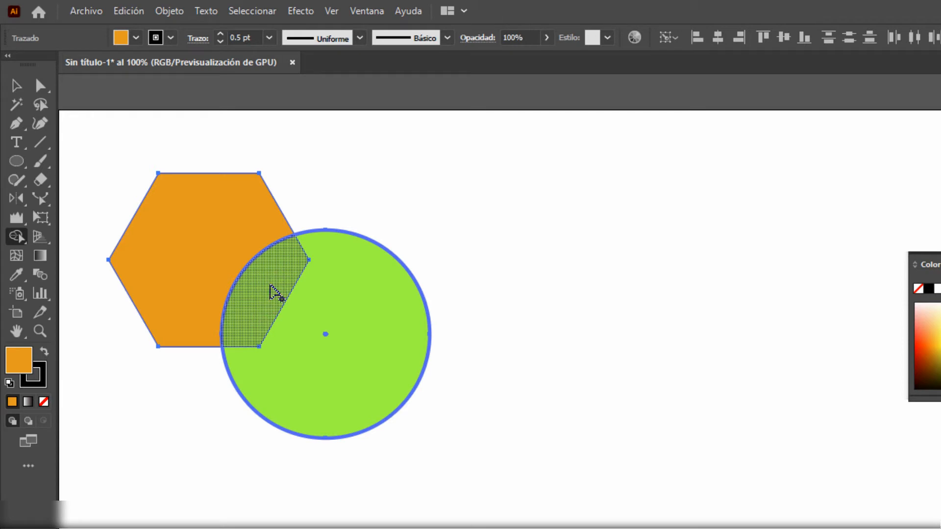
Remove the overlap between the hexagon and circle with the Shape Builder tool, and move the remaining orange and green pieces apart.
left_click(273, 294, "alt")
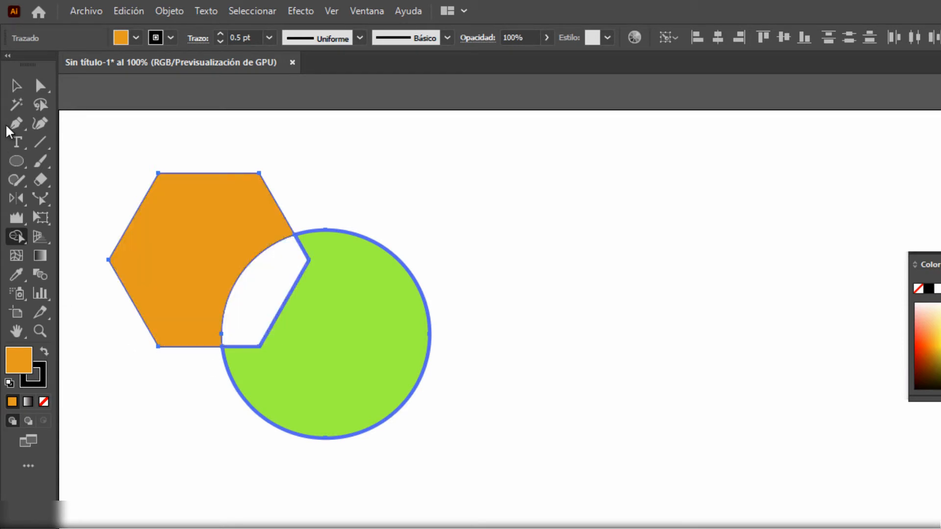
left_click(16, 89)
left_click(609, 207)
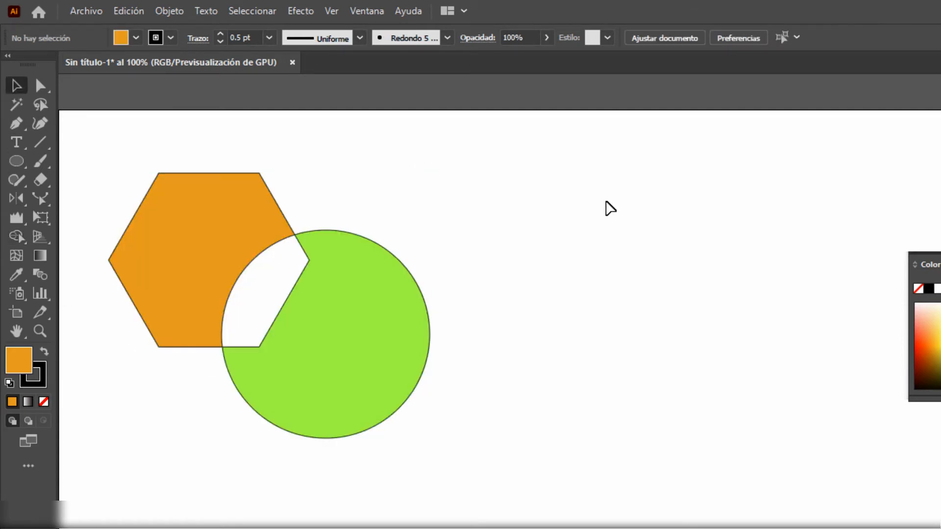
left_click(360, 366)
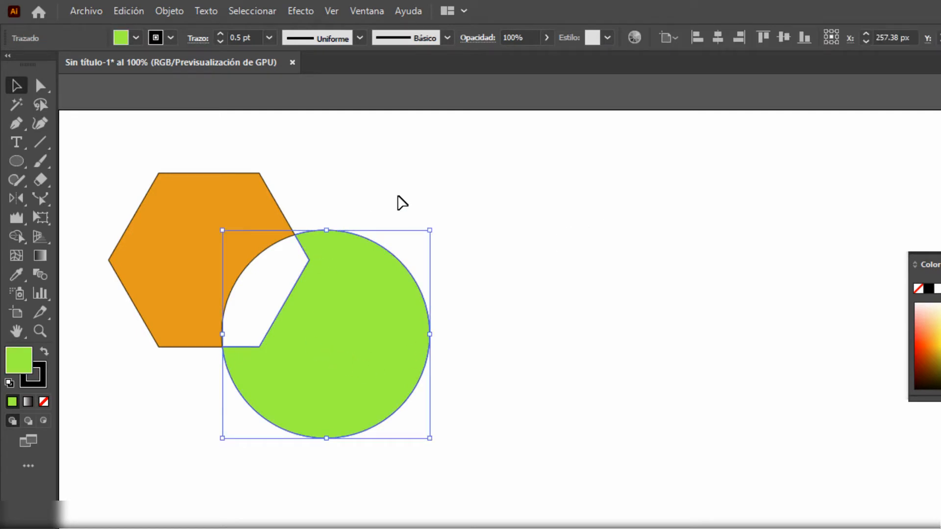
left_click(396, 201)
left_click_drag(354, 313, 429, 309)
left_click_drag(248, 263, 242, 251)
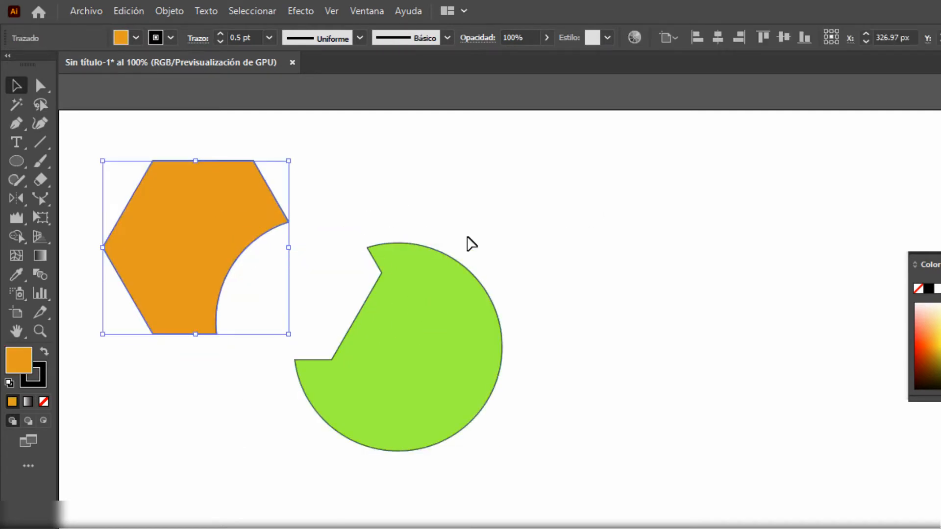
Delete the orange and green pieces from the artboard.
left_click_drag(580, 163, 102, 478)
key("Delete")
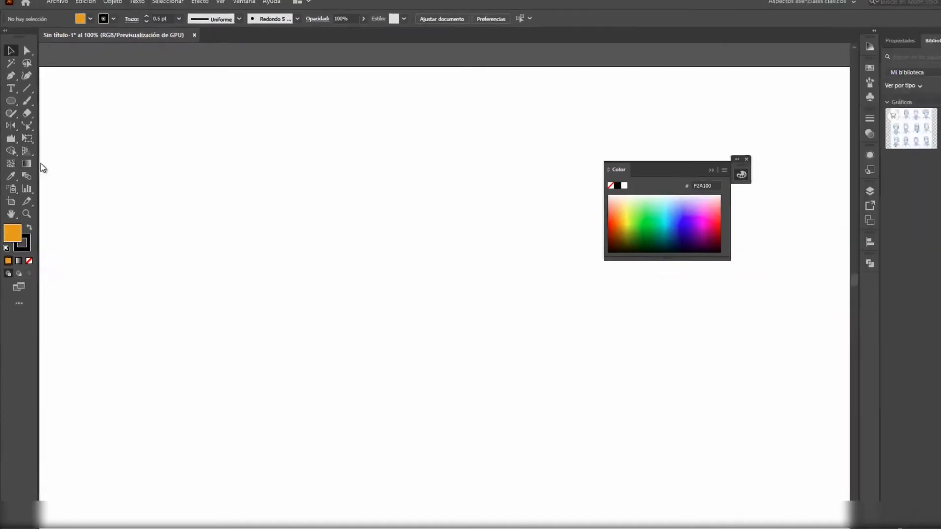
Display the perspective grid and, with the Color panel collapsed, shift the whole grid slightly up and to the right.
left_click(27, 151)
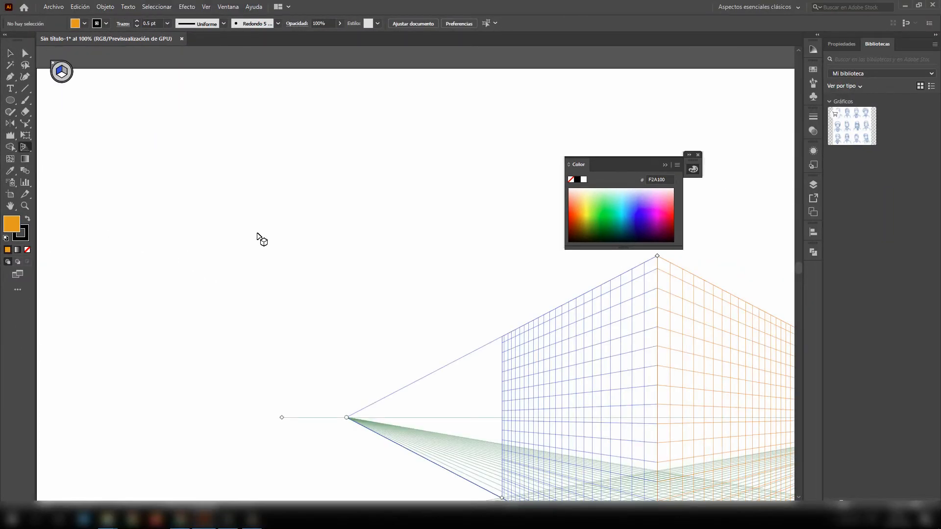
scroll(258, 237, "down", 1)
left_click_drag(366, 222, 207, 125)
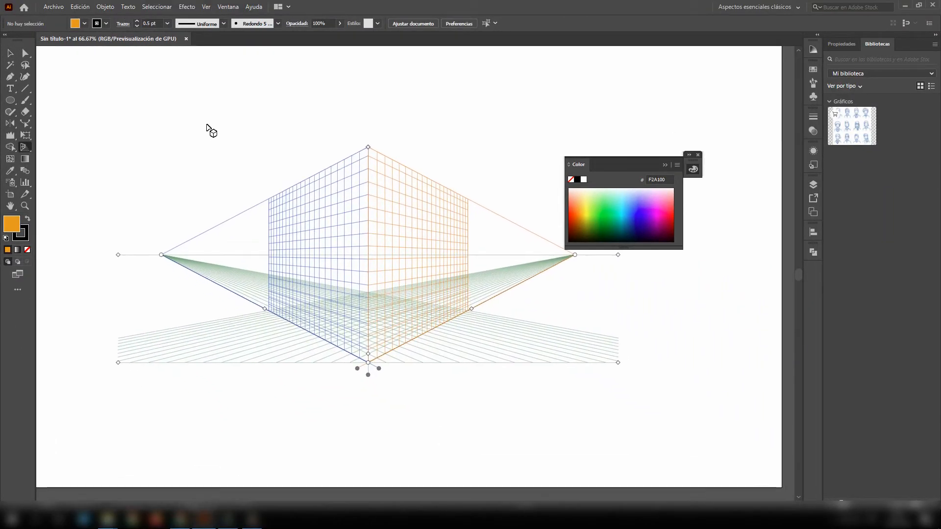
left_click(666, 165)
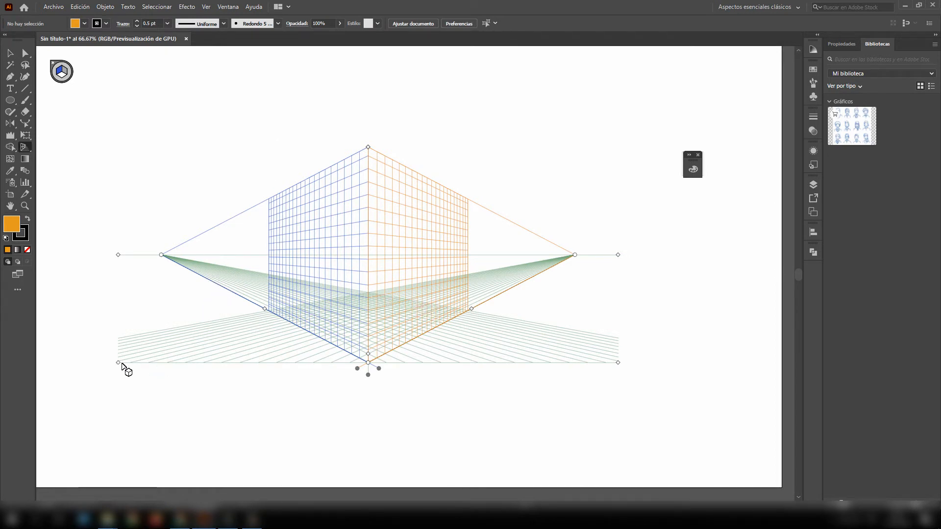
left_click_drag(118, 363, 121, 359)
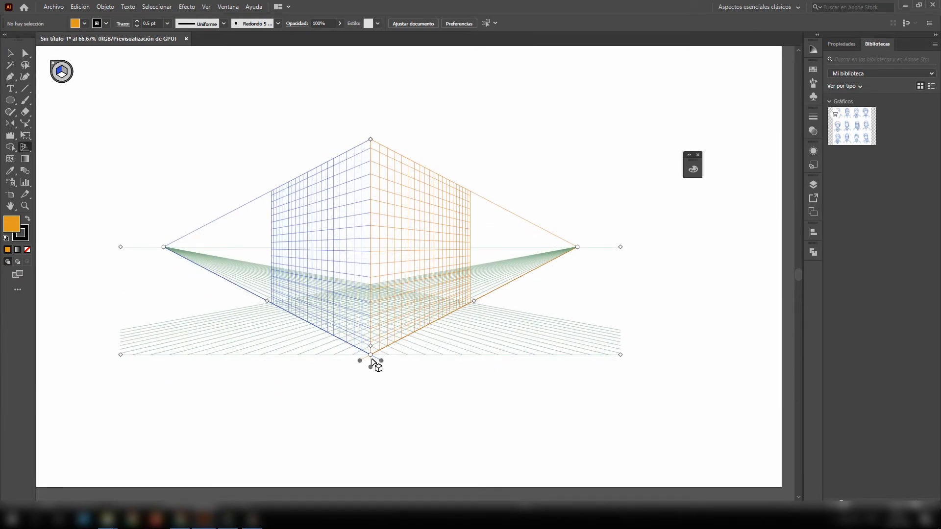
Lower the bottom corner and ground plane of the perspective grid with the Perspective Selection tool.
left_click(28, 145)
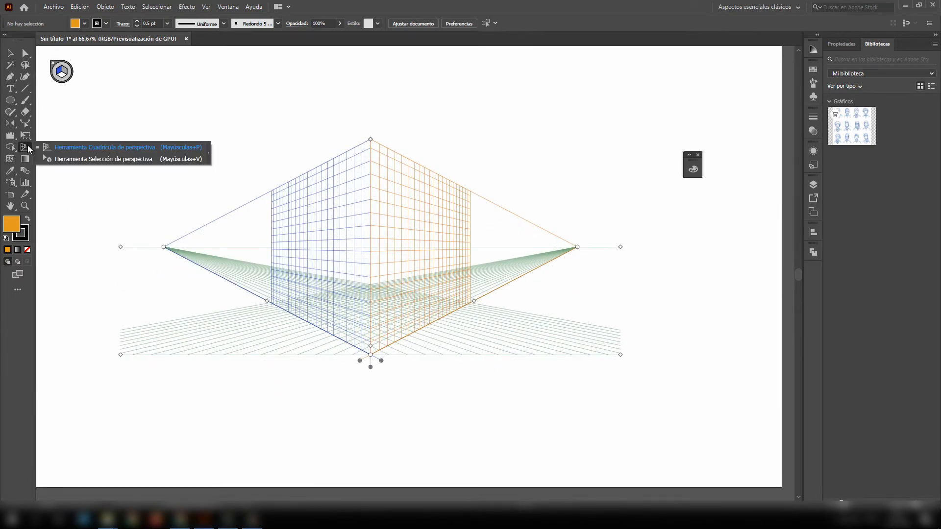
left_click(119, 160)
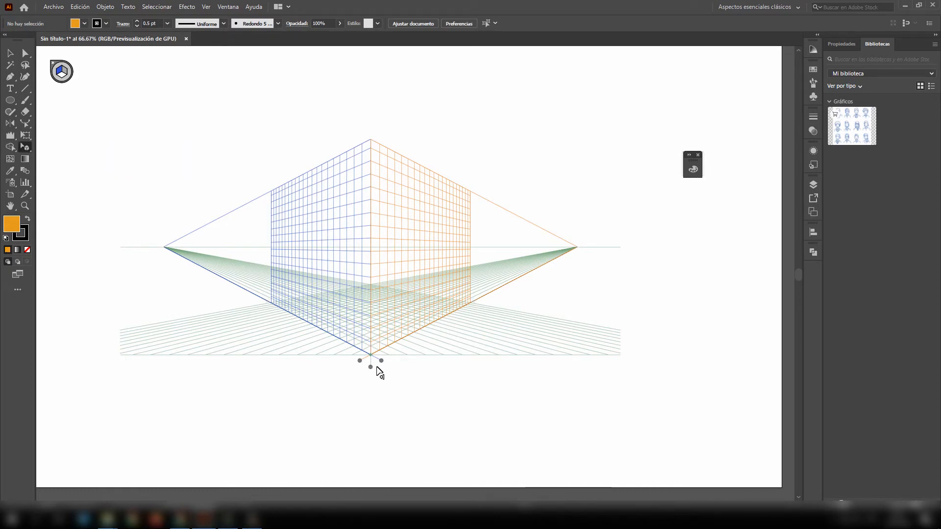
left_click_drag(371, 367, 360, 391)
key("ctrl+z")
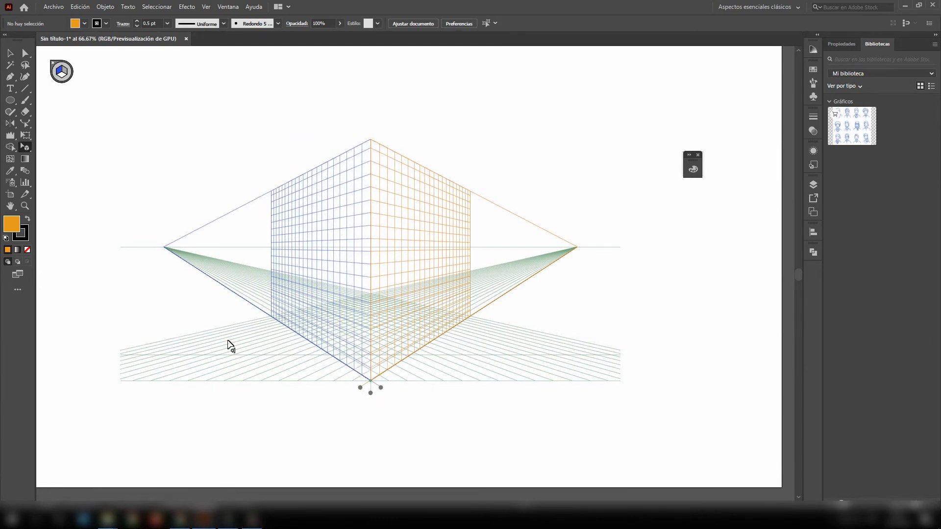
Lower the grid's horizon line with the Perspective Grid tool.
left_click(26, 143)
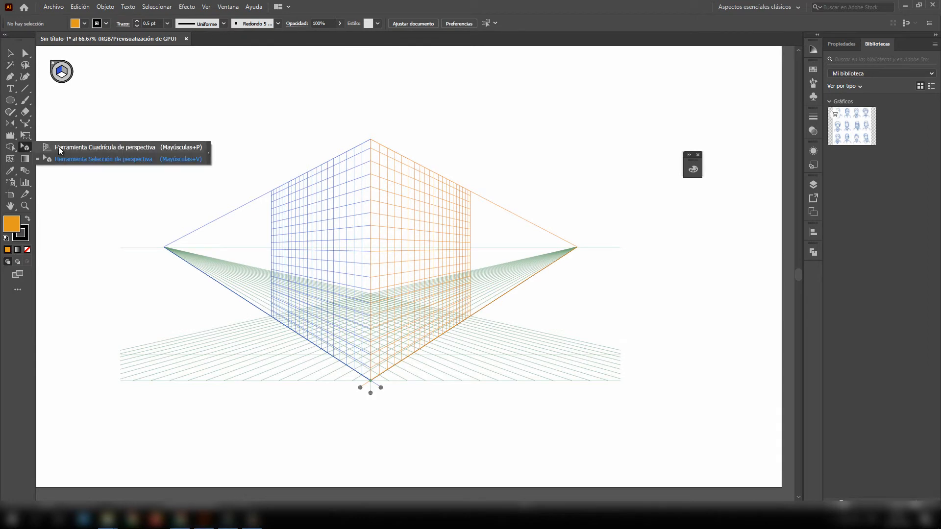
left_click(100, 148)
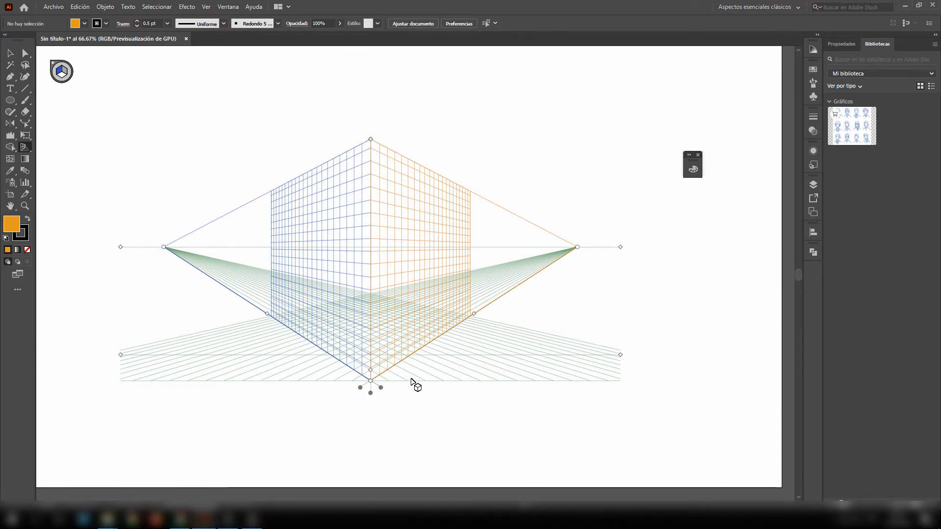
left_click_drag(127, 248, 142, 286)
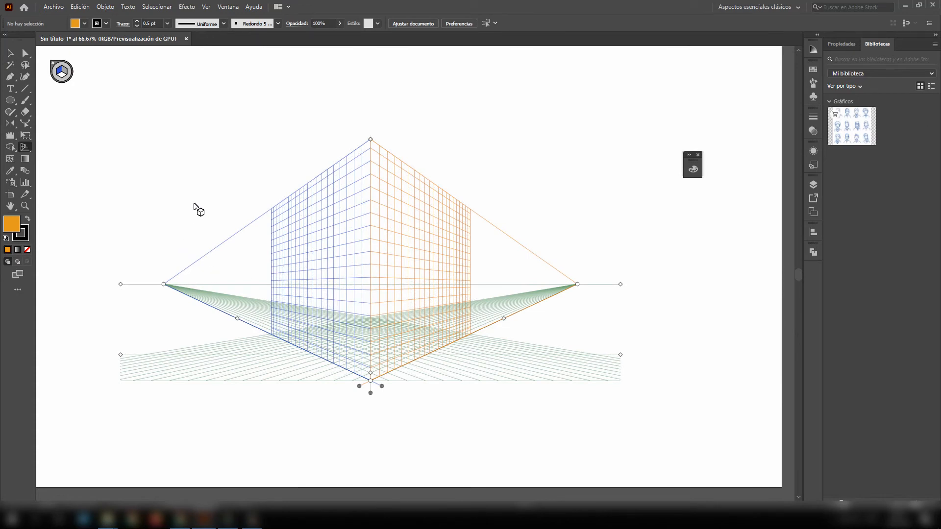
Add the text HOLA above the grid's left side, and enlarge it to about 130 pt.
left_click(12, 87)
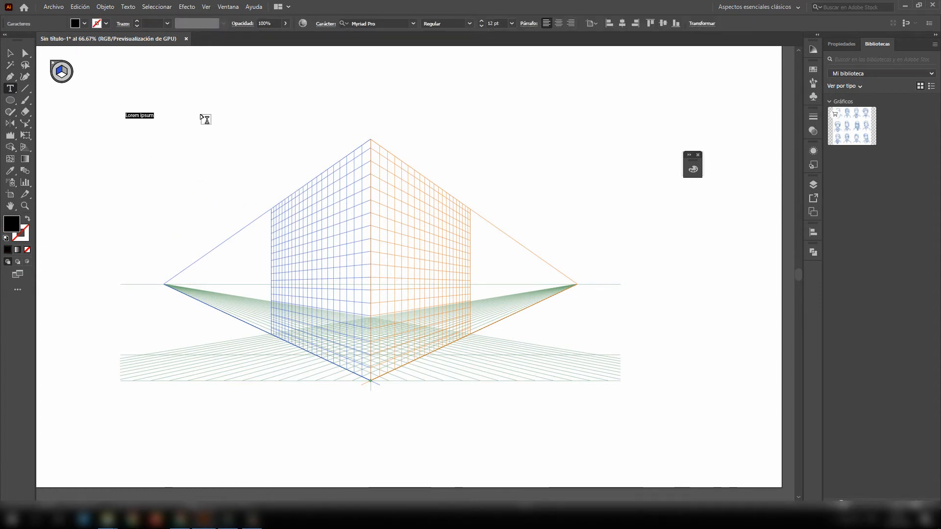
left_click(10, 53)
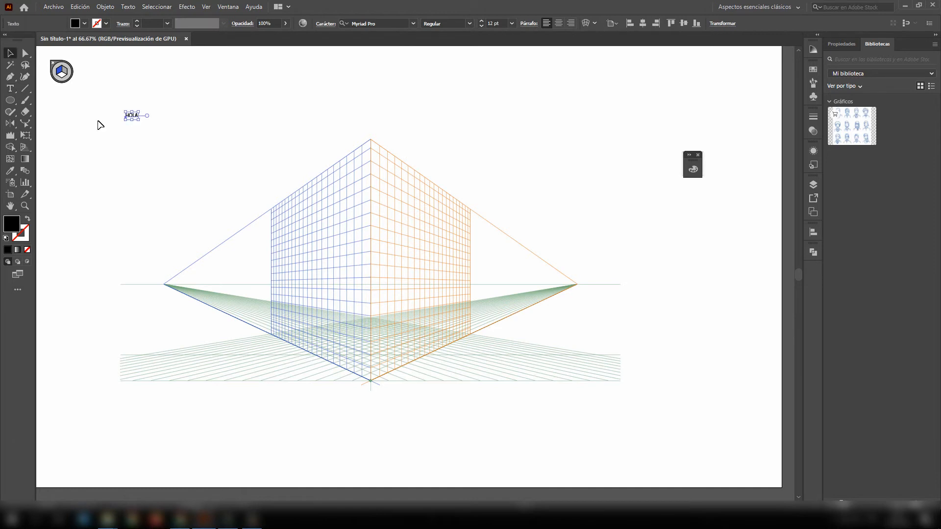
left_click_drag(140, 122, 264, 185)
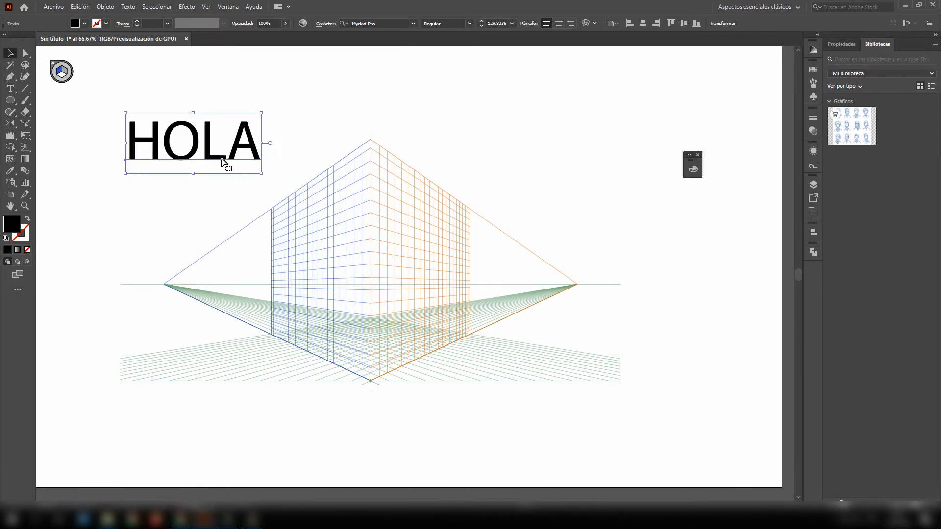
left_click_drag(217, 149, 215, 143)
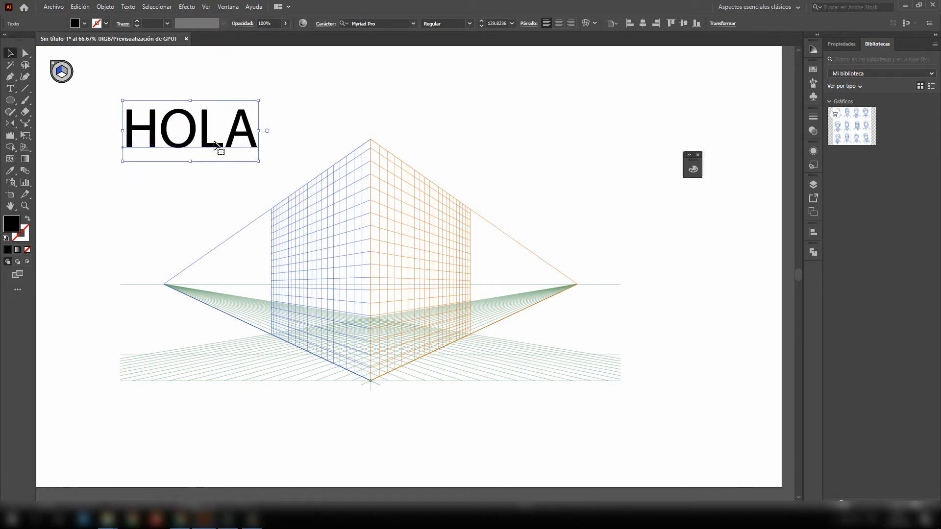
Set the HOLA text's font style to Black and move the text slightly up and to the right.
left_click(470, 23)
left_click(431, 208)
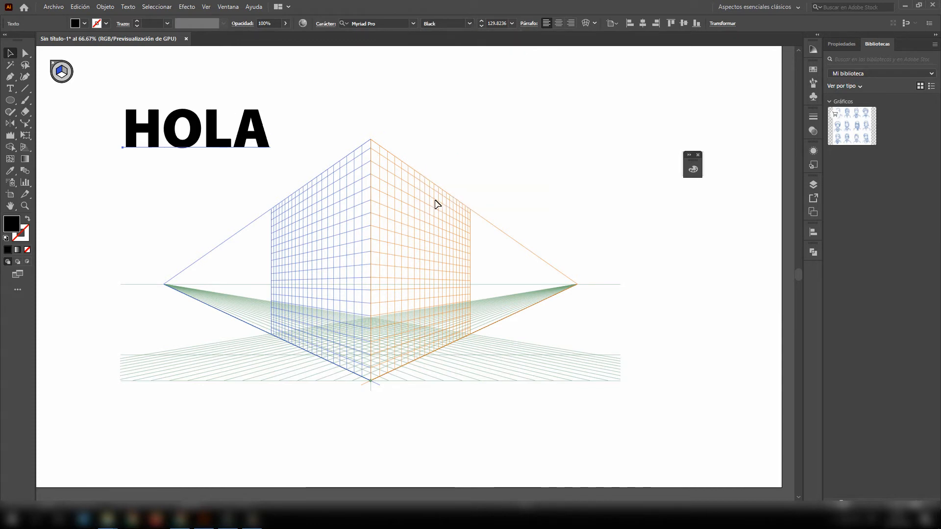
left_click_drag(271, 142, 276, 127)
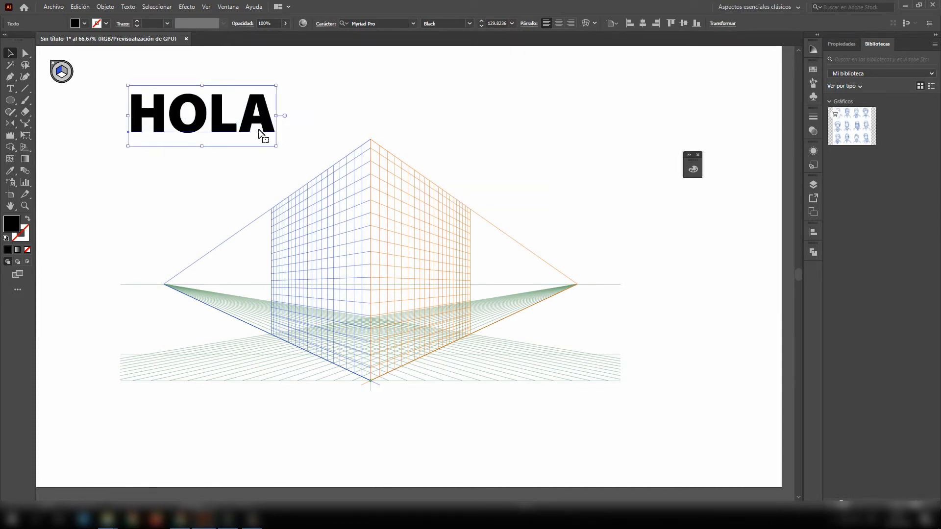
Place the HOLA text onto the lower part of the grid's left plane with the Perspective Selection tool.
left_click(27, 138)
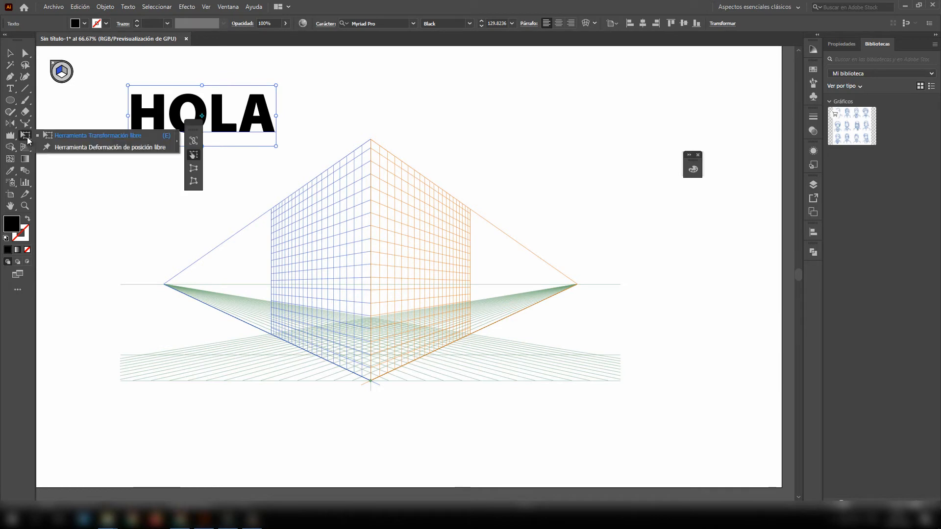
left_click_drag(27, 148, 92, 159)
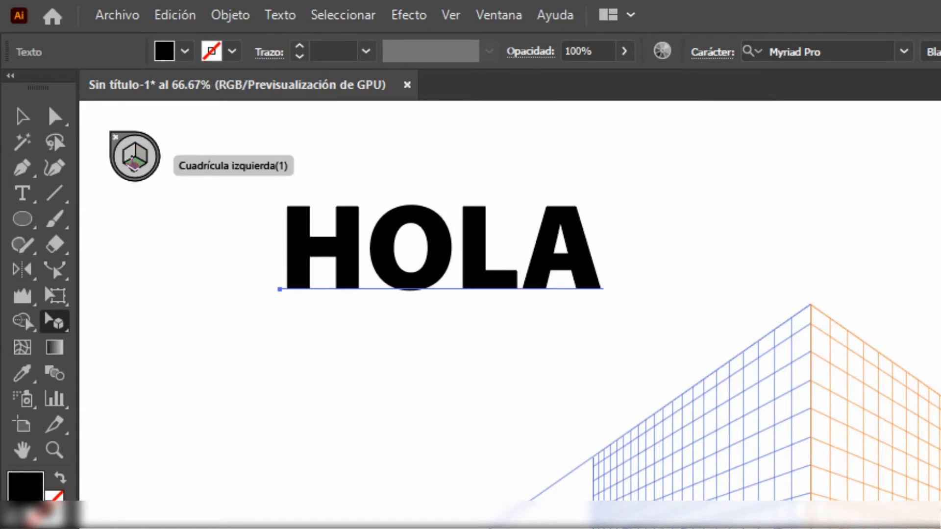
left_click(131, 162)
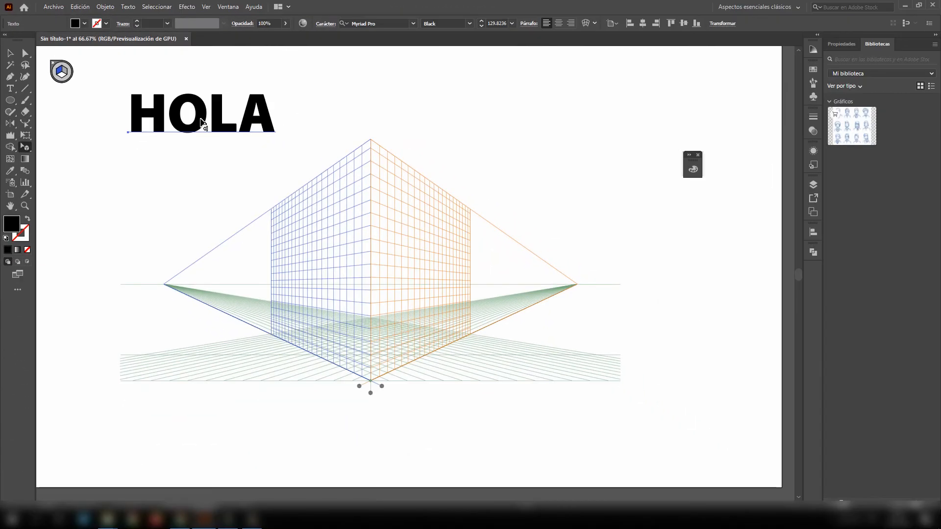
left_click_drag(202, 122, 288, 351)
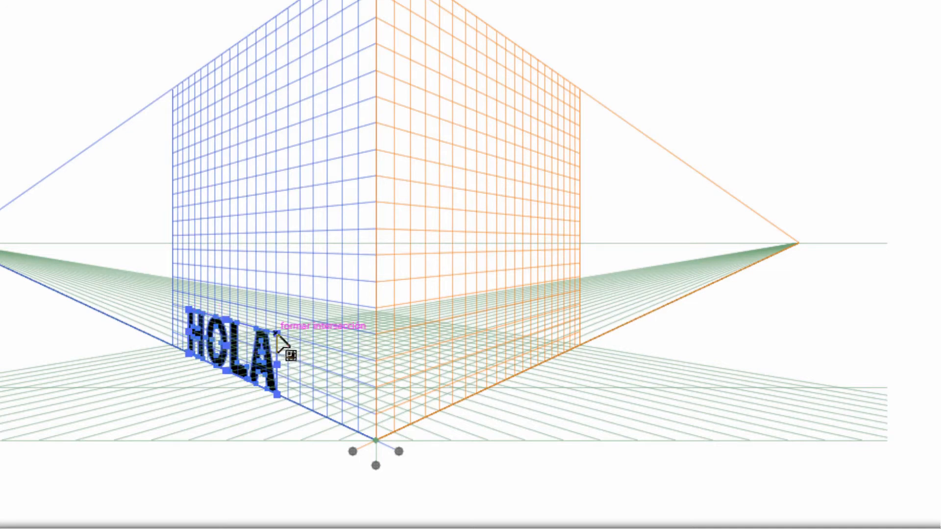
Enlarge the HOLA text in perspective until it spans the full height of the grid's left plane, and deselect it.
left_click_drag(276, 335, 365, 243)
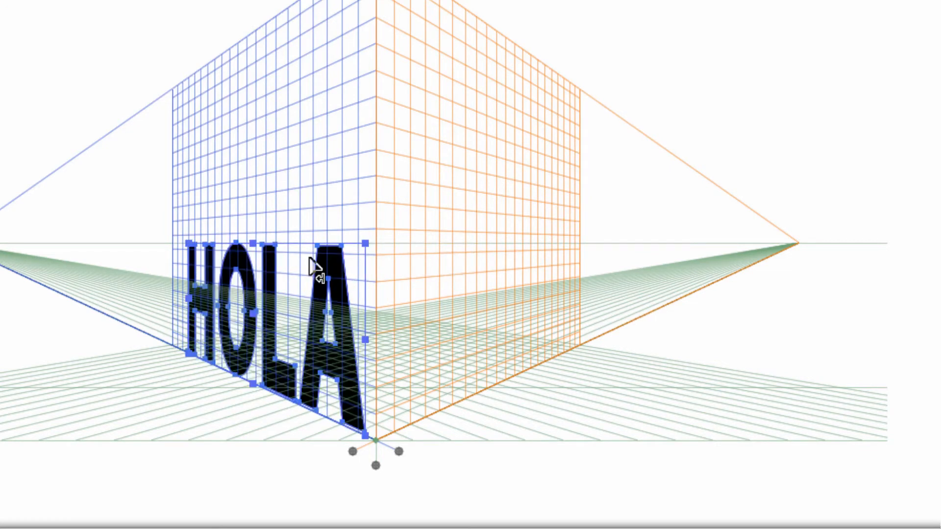
left_click_drag(189, 243, 105, 152)
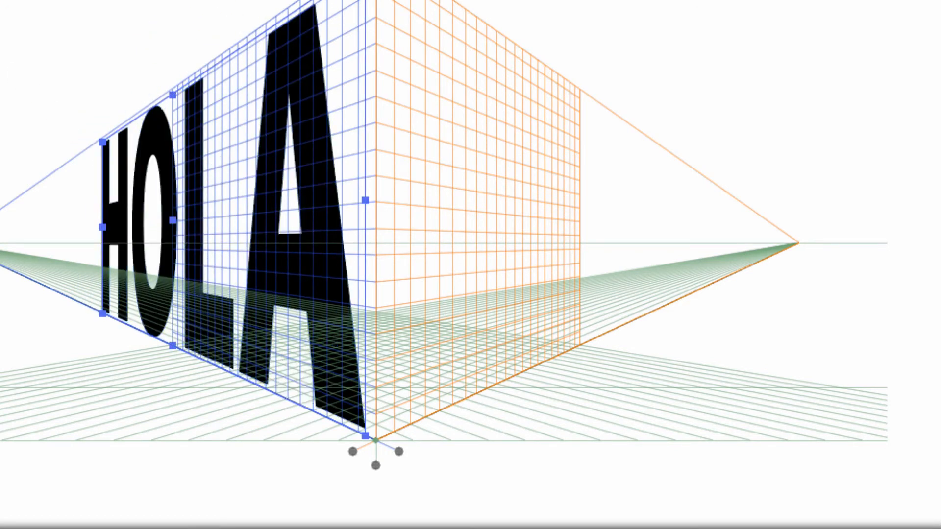
left_click(43, 122)
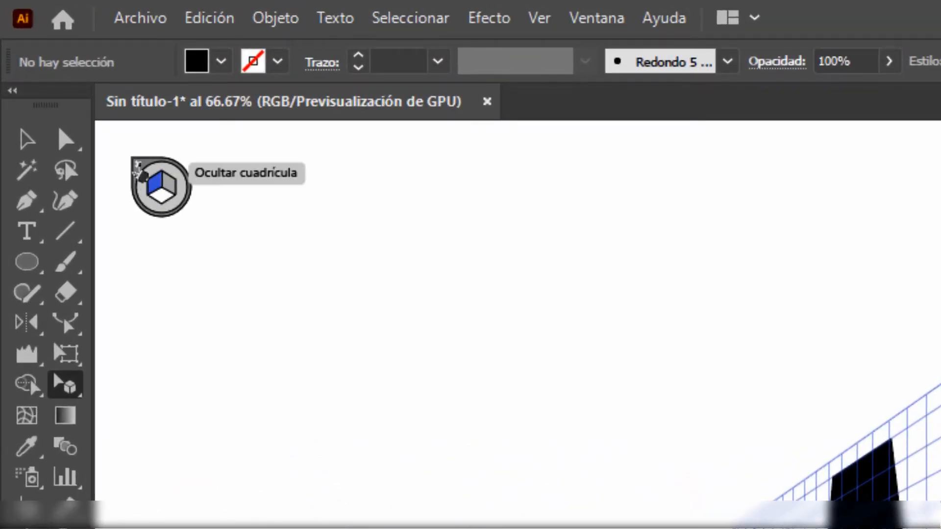
Hide the perspective grid and move the perspective HOLA text up and to the right on the artboard.
left_click(139, 169)
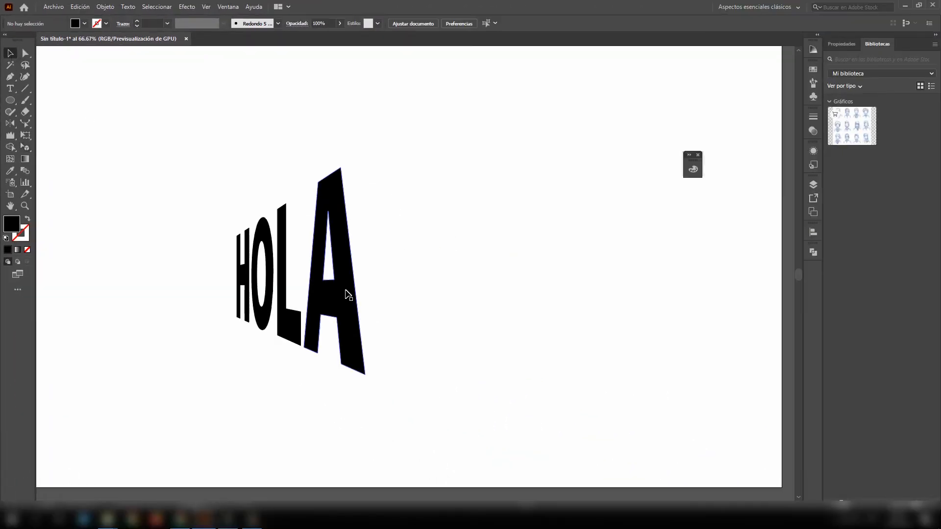
left_click_drag(348, 295, 414, 273)
left_click(564, 275)
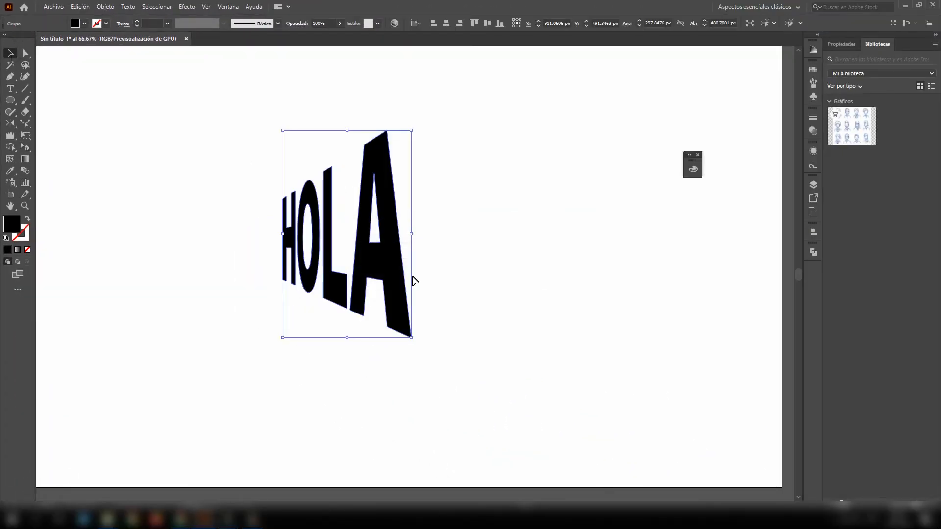
Delete the HOLA text, then draw a circle about 553 px in diameter and position it on the artboard's upper left half.
key("Delete")
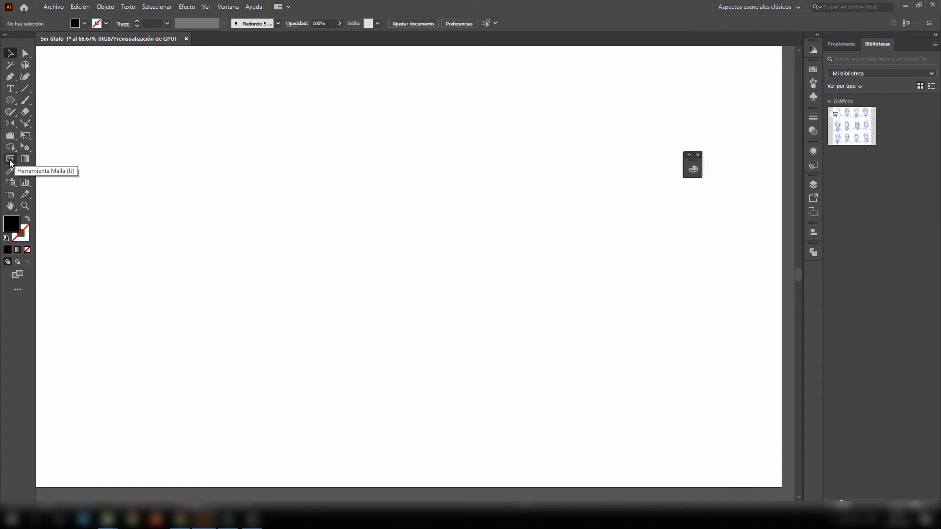
left_click(11, 100)
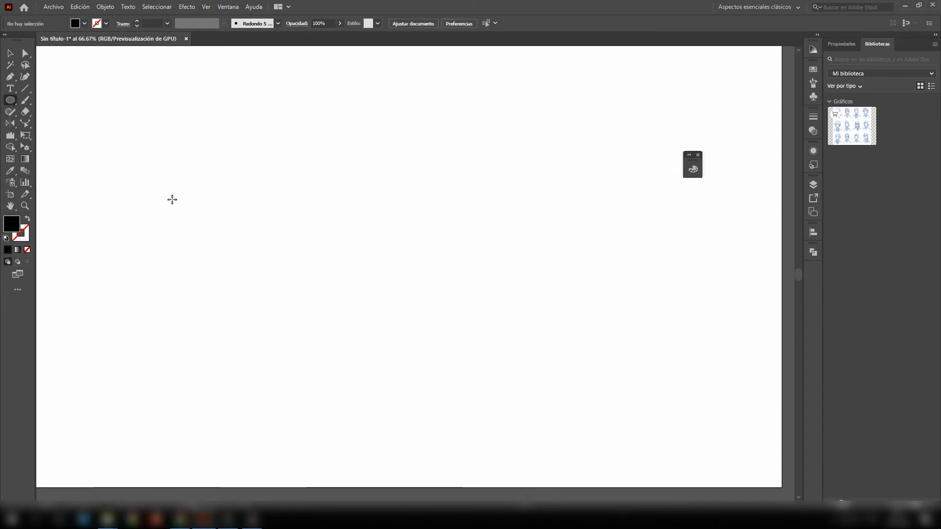
left_click_drag(160, 165, 395, 358)
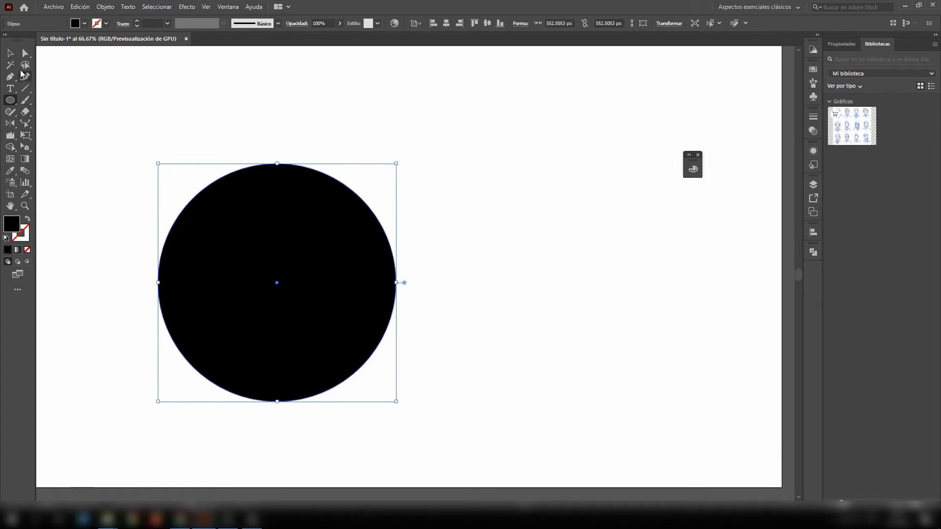
left_click(10, 53)
left_click_drag(222, 284, 220, 238)
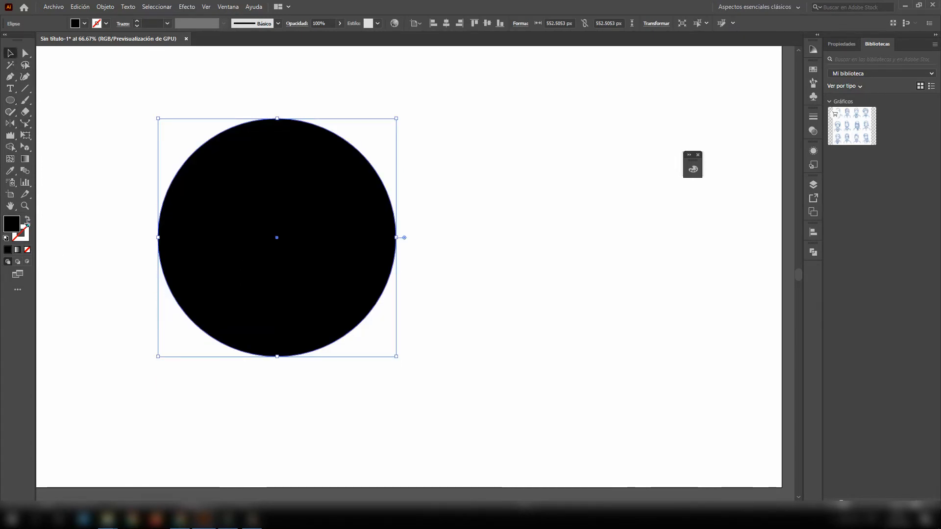
Fill the circle with bright red F90000 and move it slightly up and to the right.
double_click(17, 226)
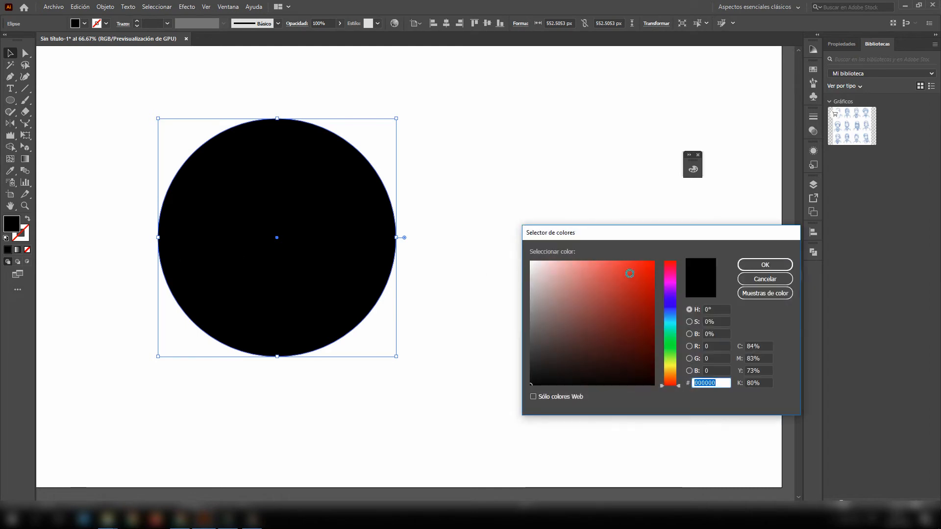
left_click_drag(630, 270, 660, 264)
left_click(766, 265)
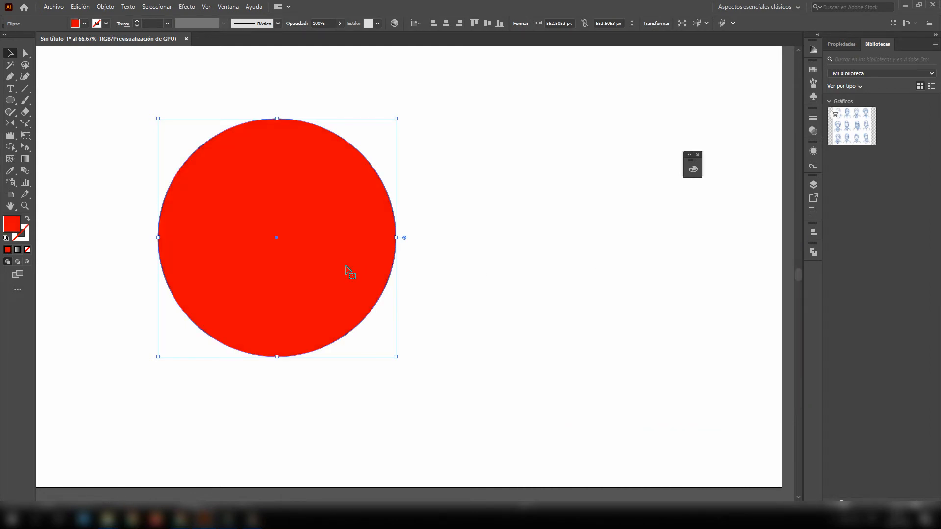
left_click_drag(371, 250, 392, 235)
left_click_drag(329, 243, 316, 243)
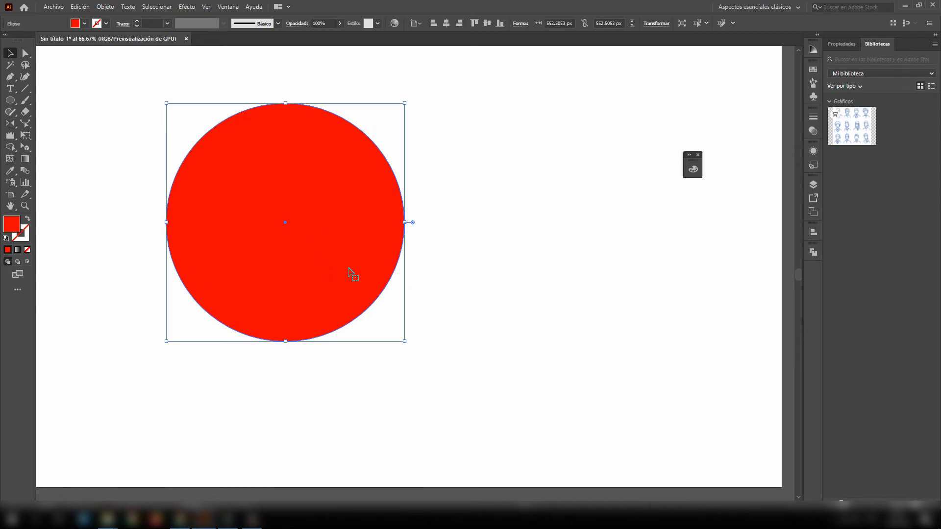
Add three mesh points inside the red circle with the Mesh tool, forming two vertical and two horizontal mesh lines.
left_click(10, 160)
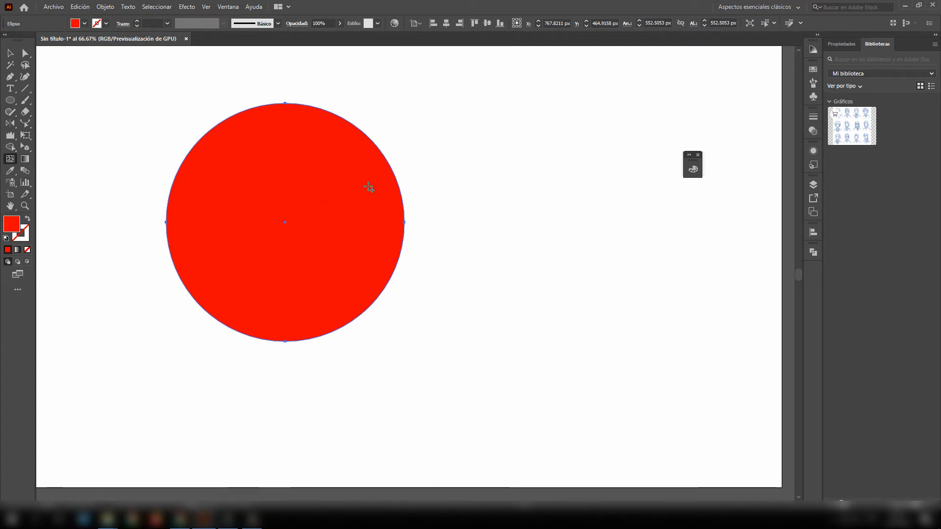
left_click(229, 186)
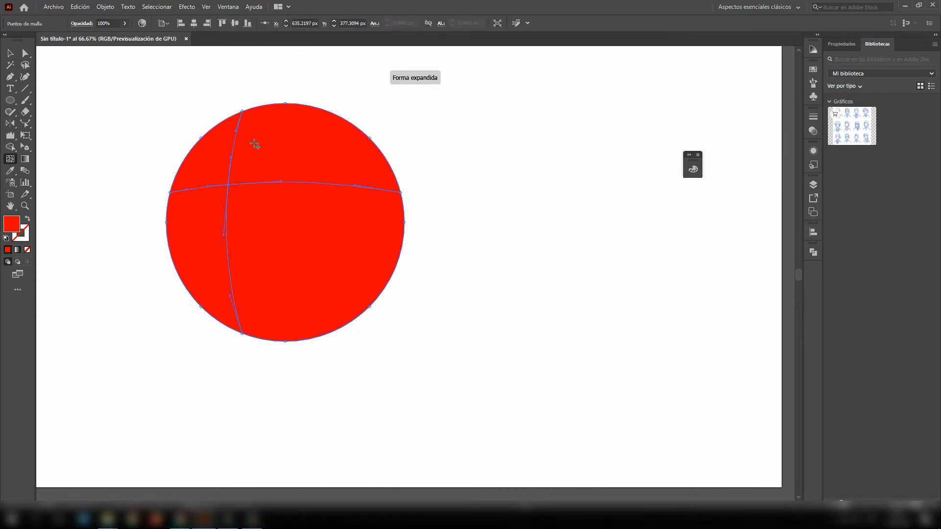
left_click(322, 184)
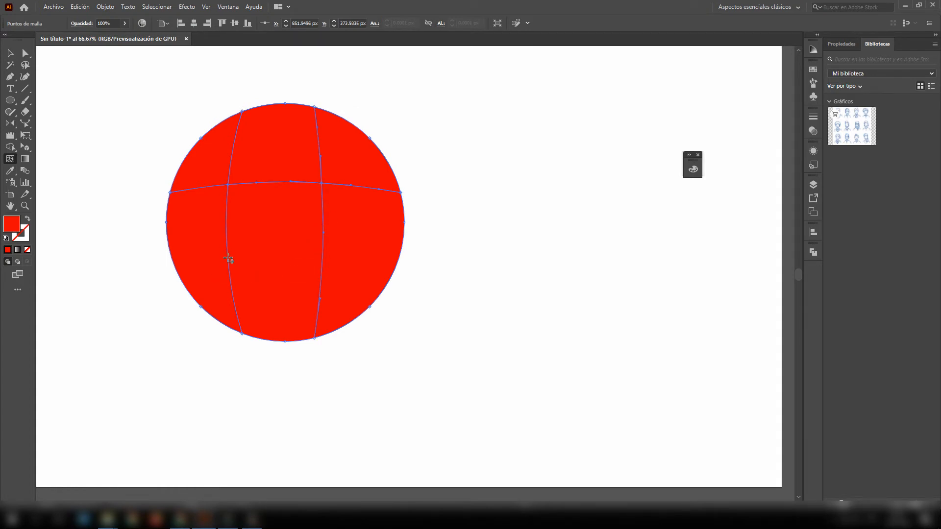
left_click(228, 259)
Lasso all the mesh points along the circle's outer edge, leaving the four inner points out of the selection loop.
left_click(25, 65)
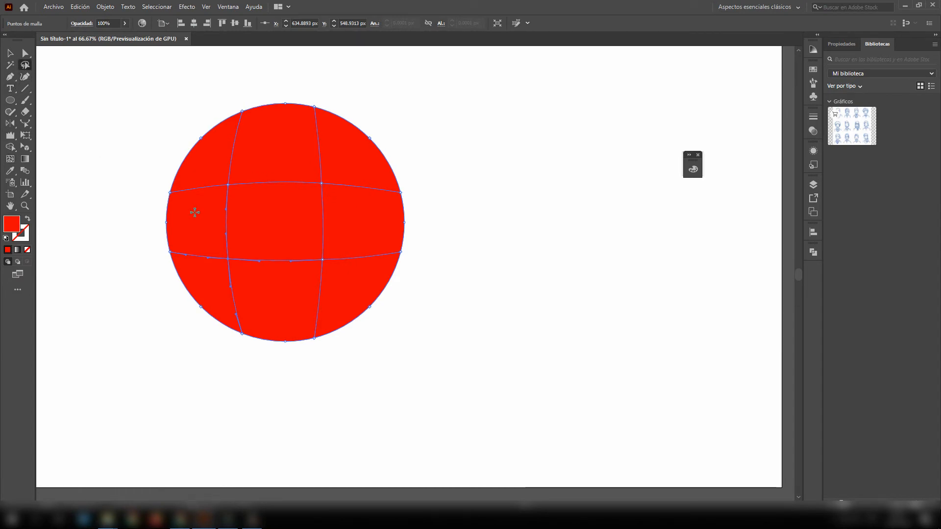
mouse_move(166, 183)
left_mouse_down()
mouse_move(171, 270)
mouse_move(201, 314)
mouse_move(243, 342)
mouse_move(319, 348)
mouse_move(392, 301)
mouse_move(405, 280)
mouse_move(415, 205)
mouse_move(382, 130)
mouse_move(336, 101)
mouse_move(297, 95)
mouse_move(223, 112)
mouse_move(172, 150)
mouse_move(172, 165)
mouse_move(203, 156)
mouse_move(256, 119)
mouse_move(308, 119)
left_mouse_up()
mouse_move(346, 144)
left_mouse_down()
mouse_move(373, 167)
mouse_move(394, 217)
mouse_move(386, 253)
mouse_move(349, 310)
left_mouse_up()
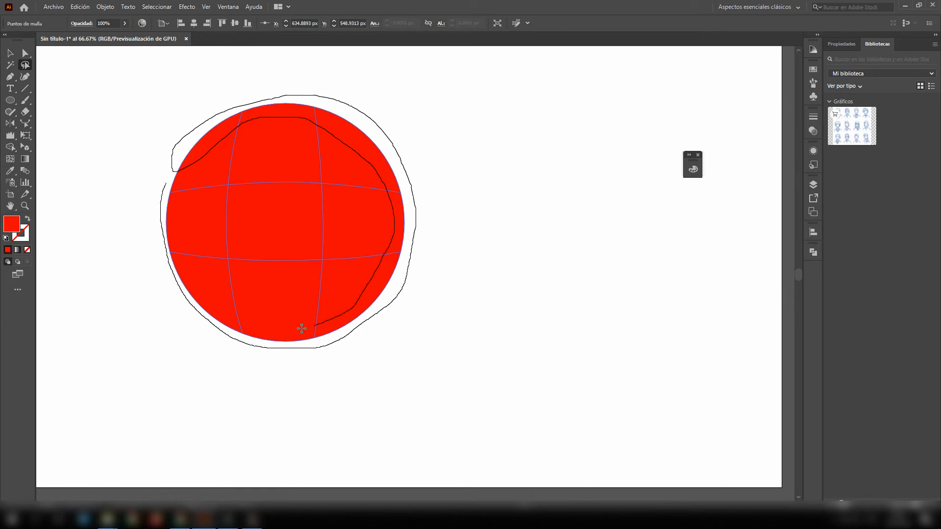
mouse_move(302, 328)
left_mouse_down()
mouse_move(254, 322)
mouse_move(221, 299)
left_mouse_up()
mouse_move(198, 264)
left_mouse_down()
mouse_move(179, 196)
mouse_move(168, 182)
mouse_move(162, 193)
left_mouse_up()
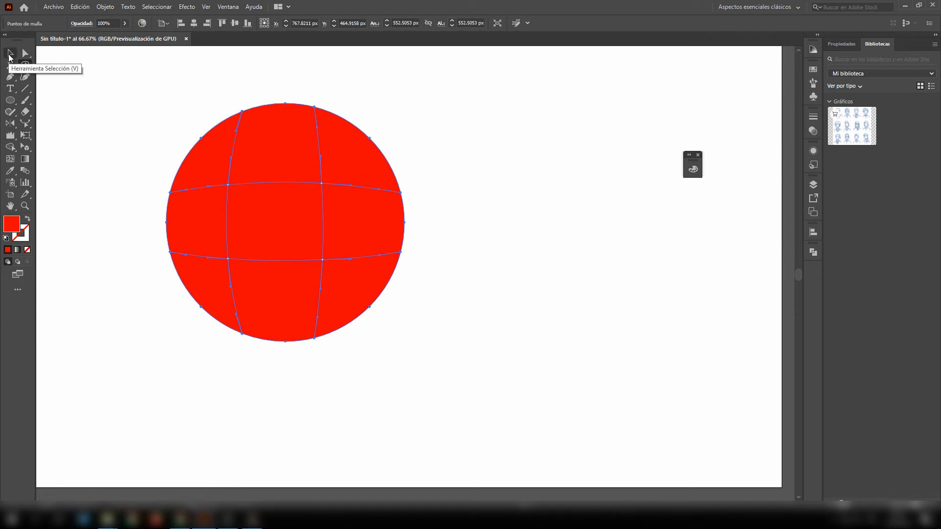
left_click(9, 56)
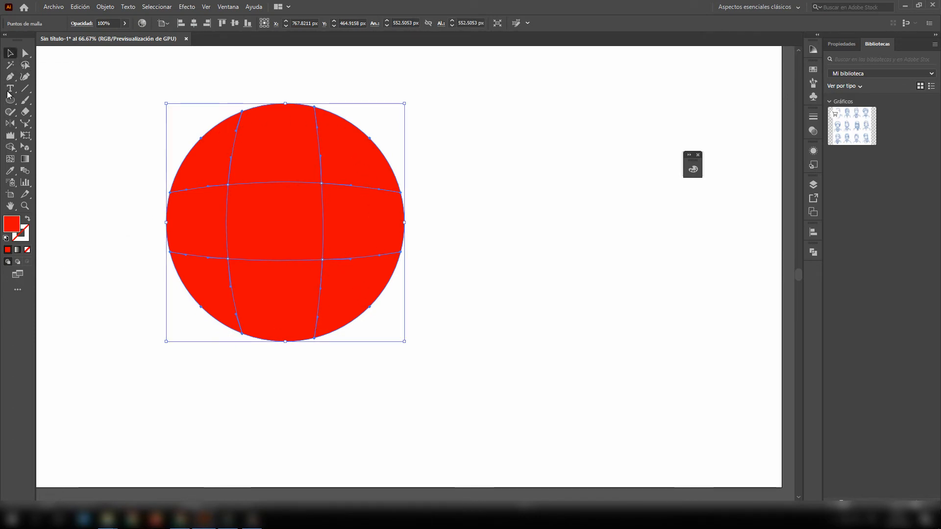
Color the edge mesh points dark red 890000 and deselect the circle.
double_click(12, 226)
left_click(653, 304)
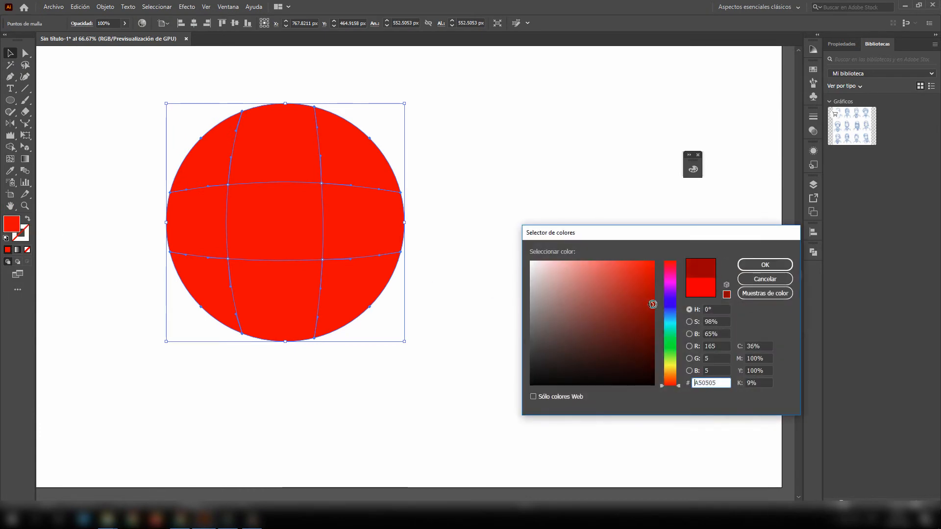
left_click_drag(652, 305, 667, 317)
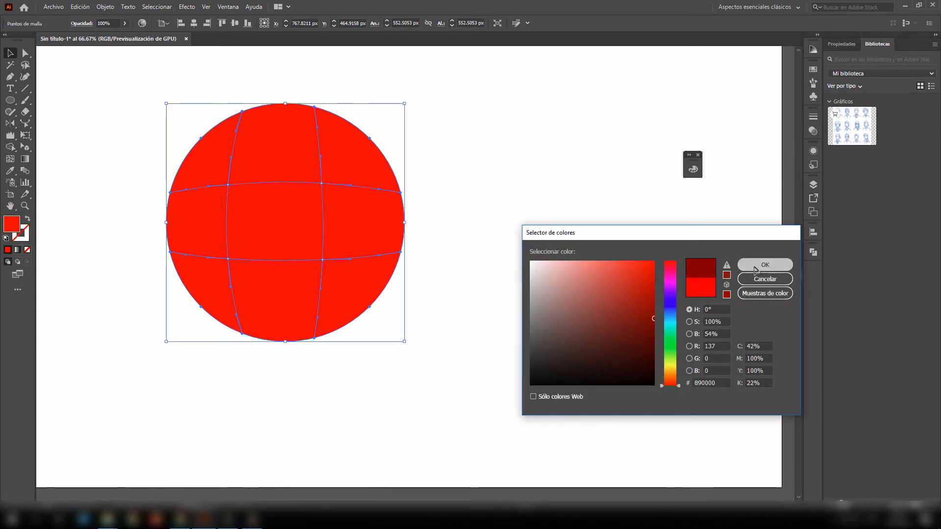
left_click(765, 265)
left_click(606, 298)
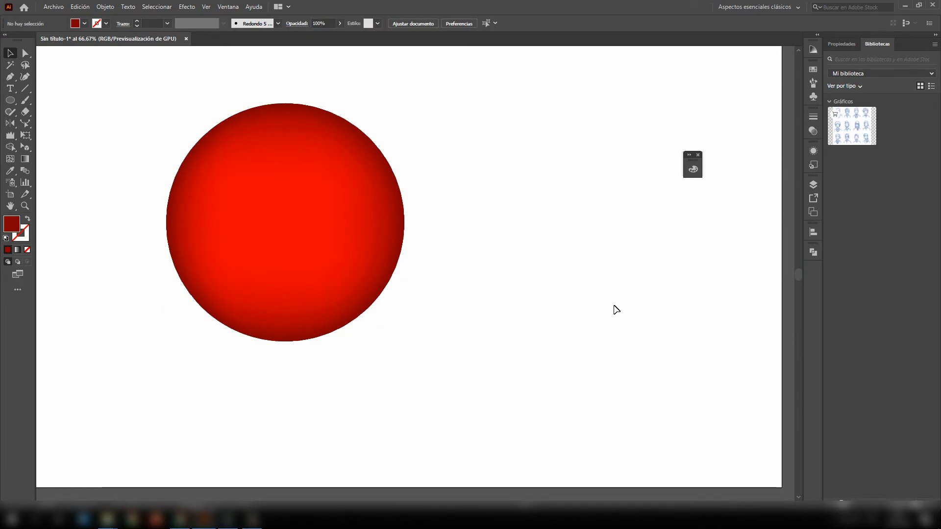
Color the upper-right inner mesh point pale pink FFEEEE as a highlight and deselect the sphere.
left_click(293, 270)
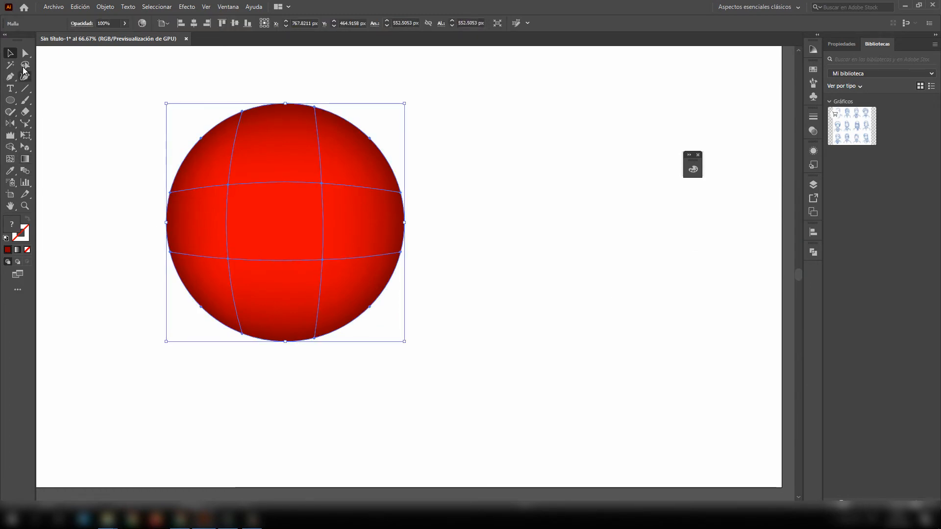
left_click(25, 54)
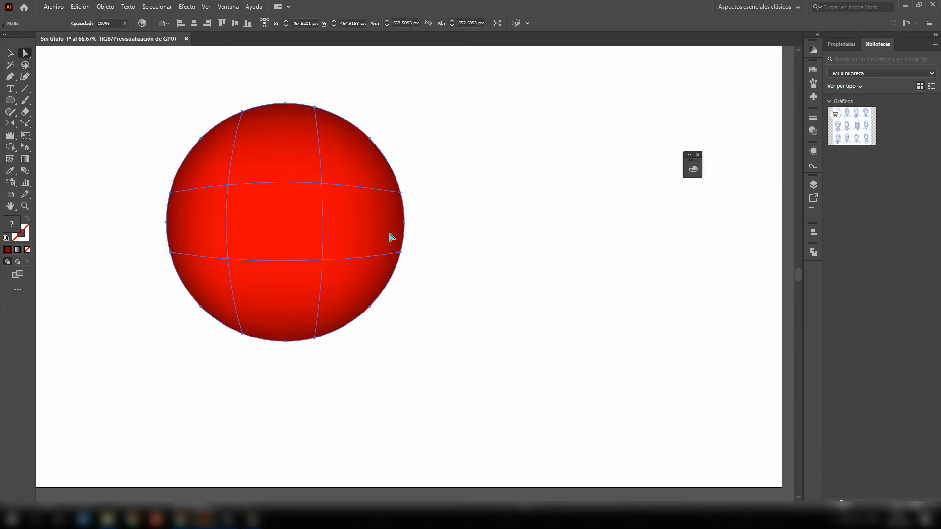
left_click(321, 184)
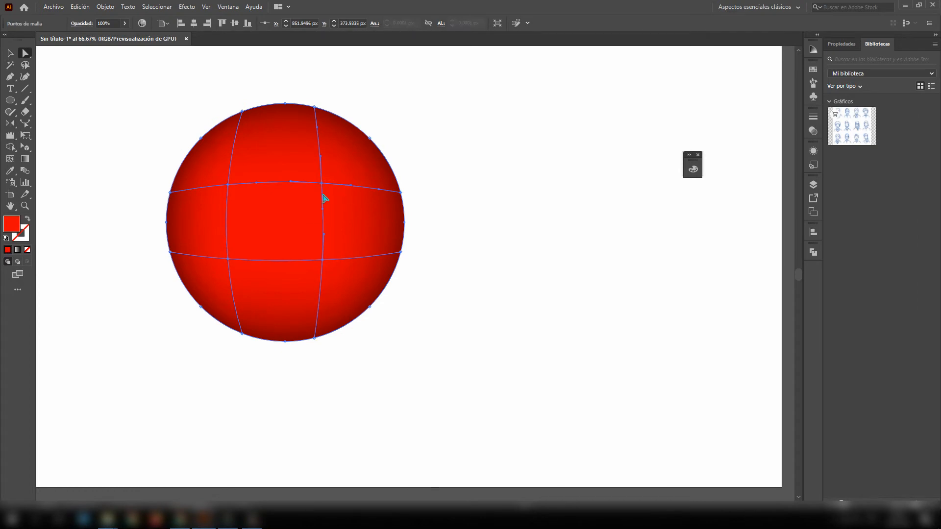
double_click(12, 228)
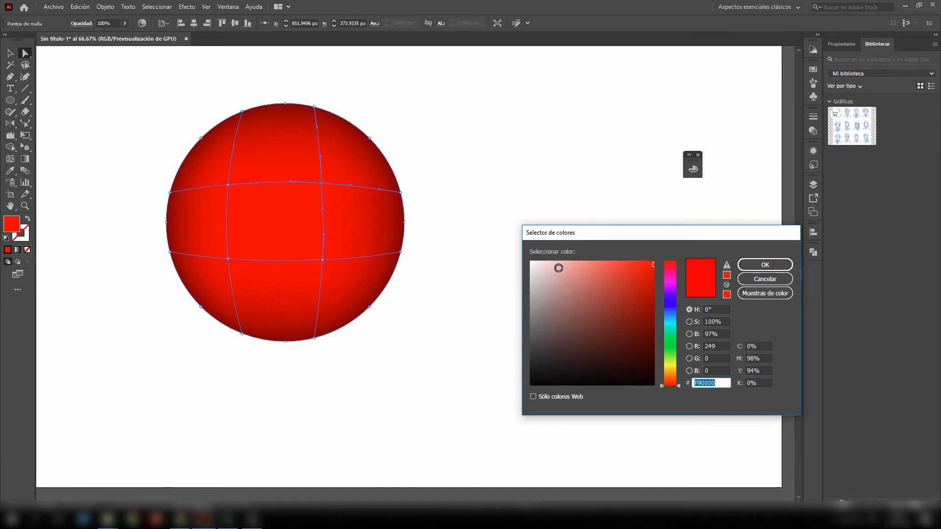
left_click_drag(559, 268, 539, 261)
left_click(765, 267)
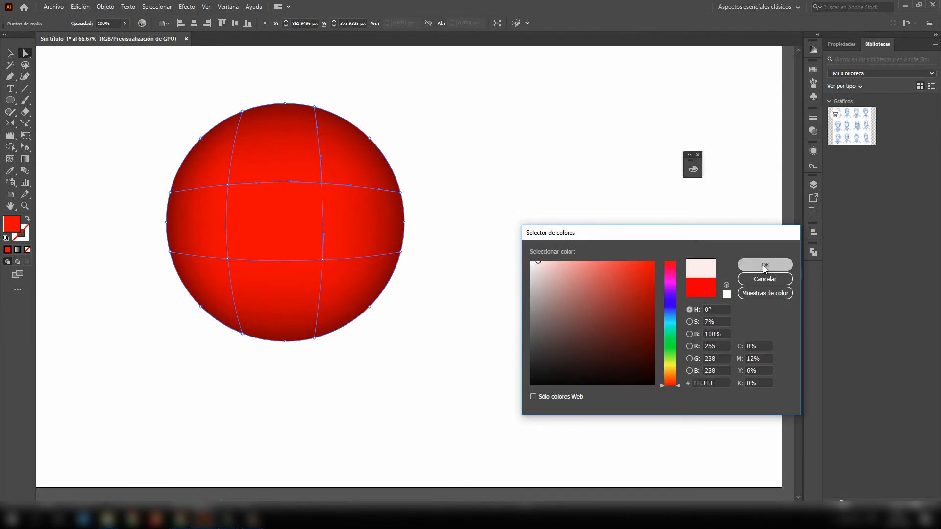
left_click(429, 263)
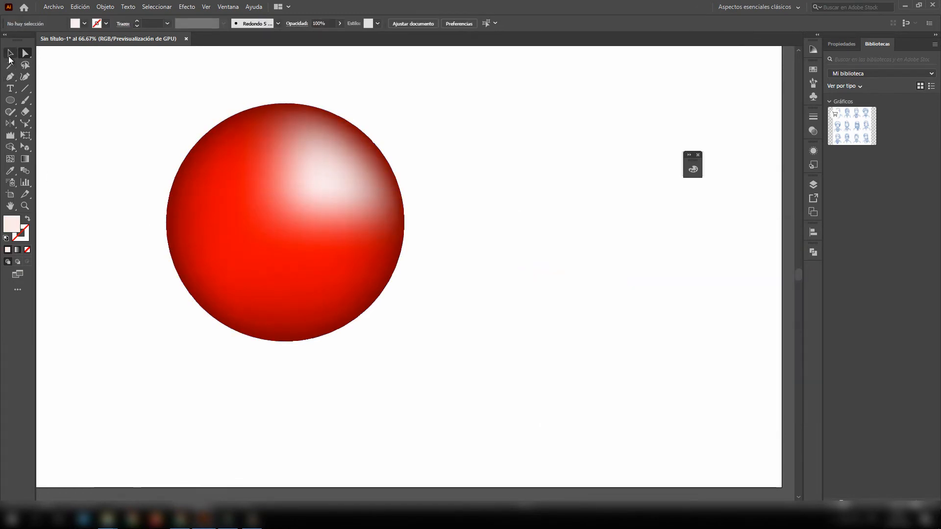
Reshape the sphere's mesh with Direct Selection by moving the two left inner points toward each other and adjusting their direction handles.
left_click(9, 57)
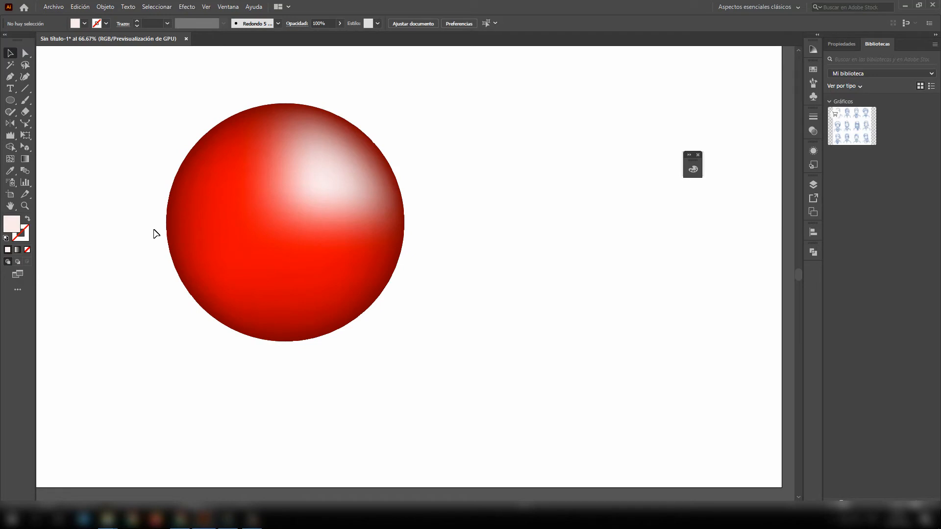
left_click(179, 194)
left_click(386, 394)
left_click(305, 286)
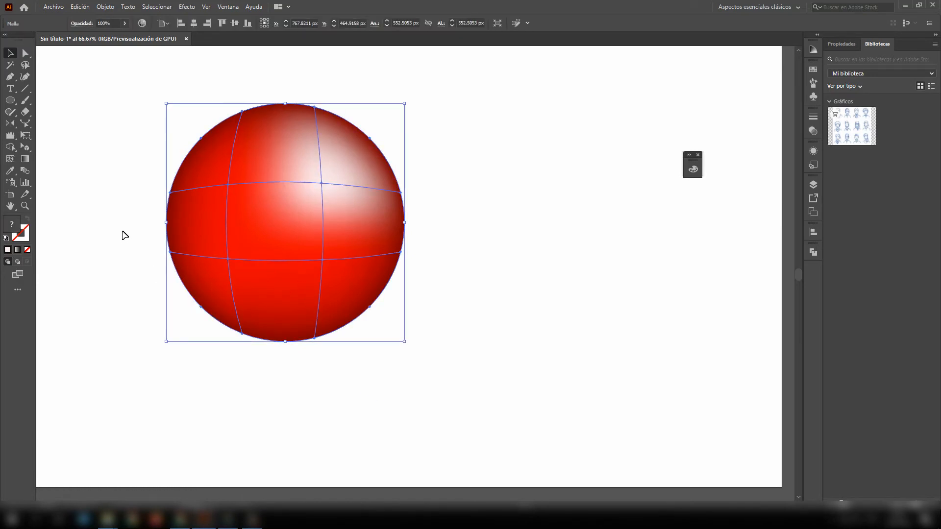
left_click(10, 159)
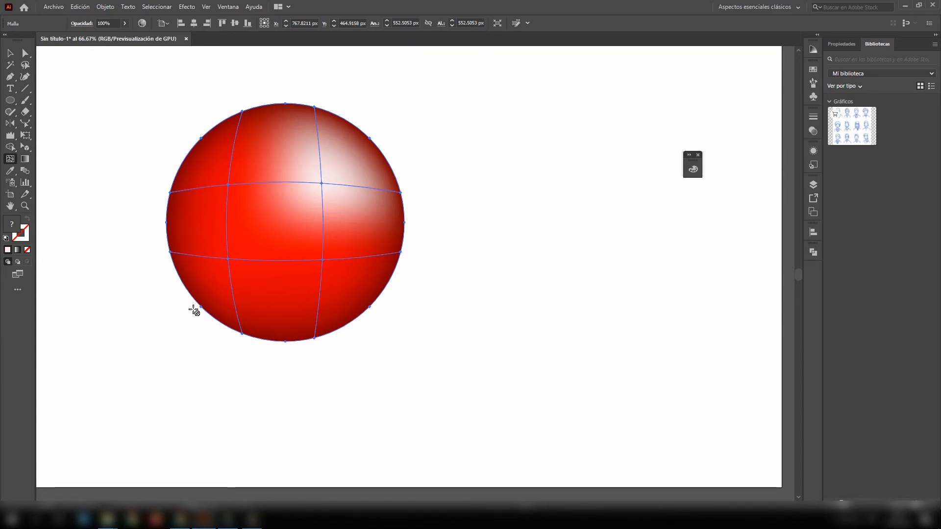
left_click(26, 53)
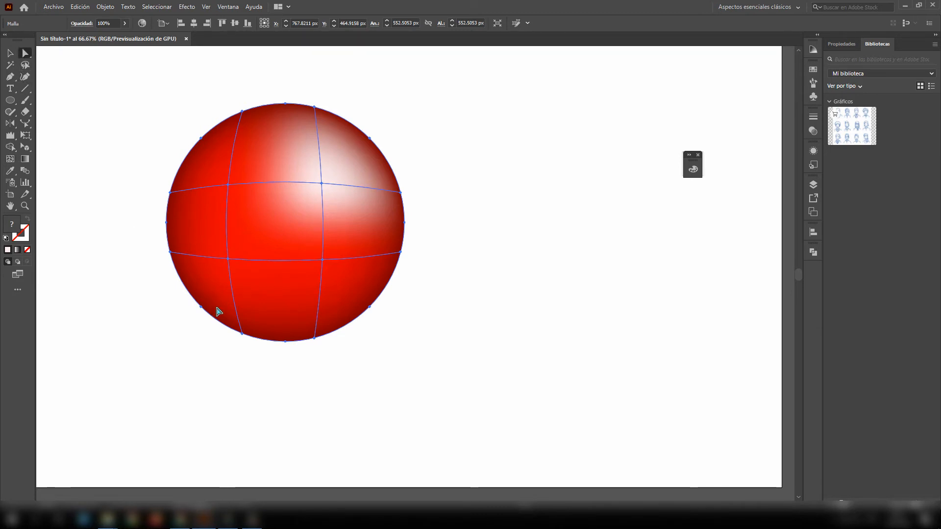
left_click(228, 185)
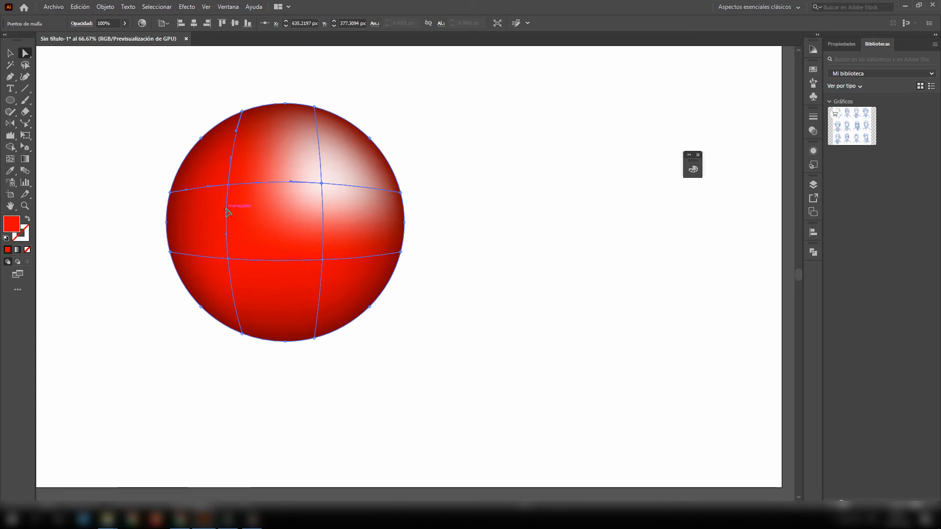
left_click_drag(226, 214, 224, 217)
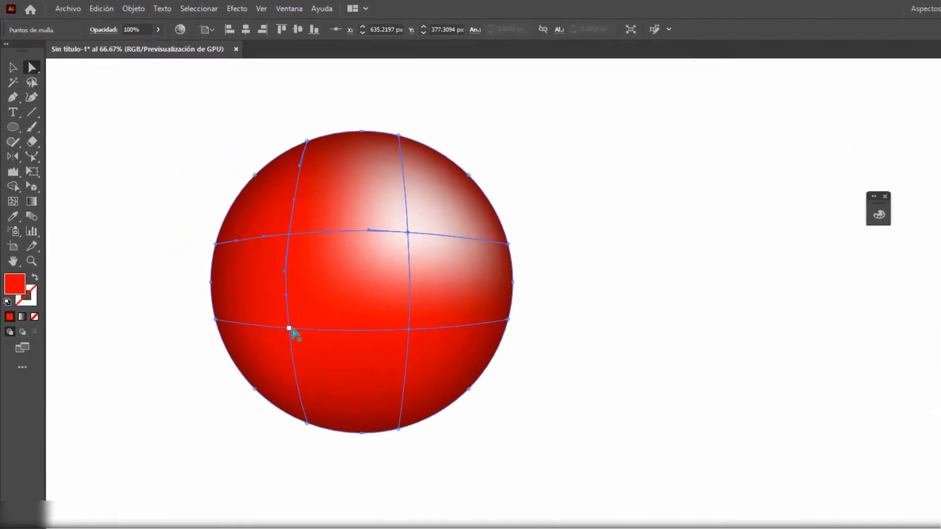
left_click(227, 258)
left_click_drag(330, 375, 343, 316)
left_click_drag(329, 267, 372, 183)
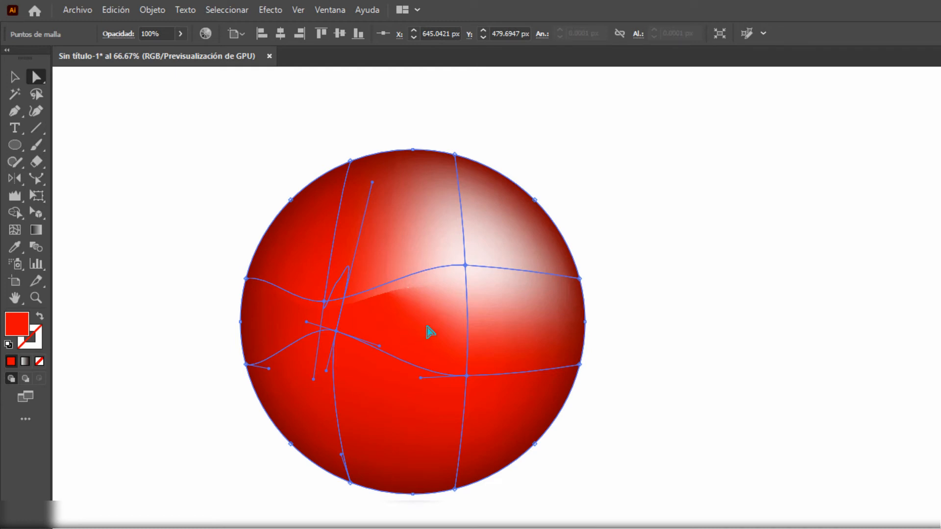
Stretch the lower-left inner mesh point's upper handle up and right beyond the sphere's edge, and select the whole sphere.
scroll(415, 315, "up", 3)
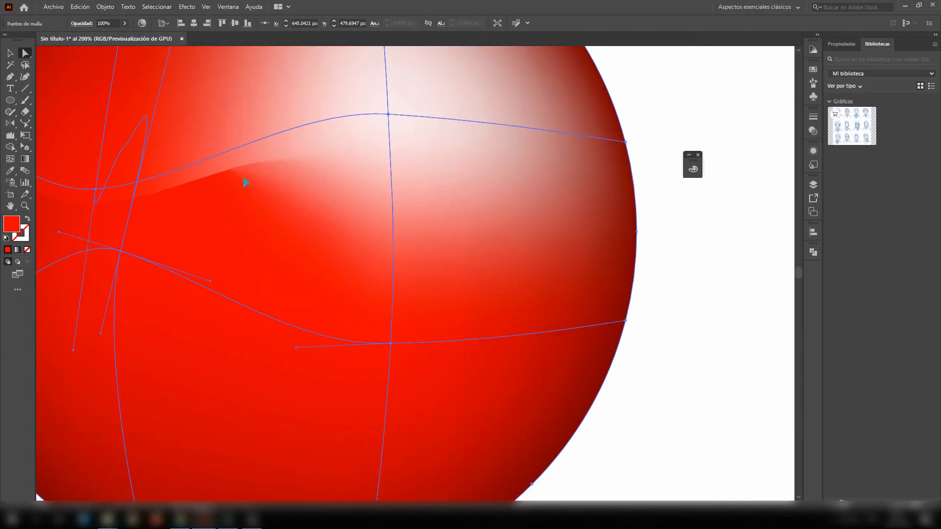
scroll(203, 176, "down", 3)
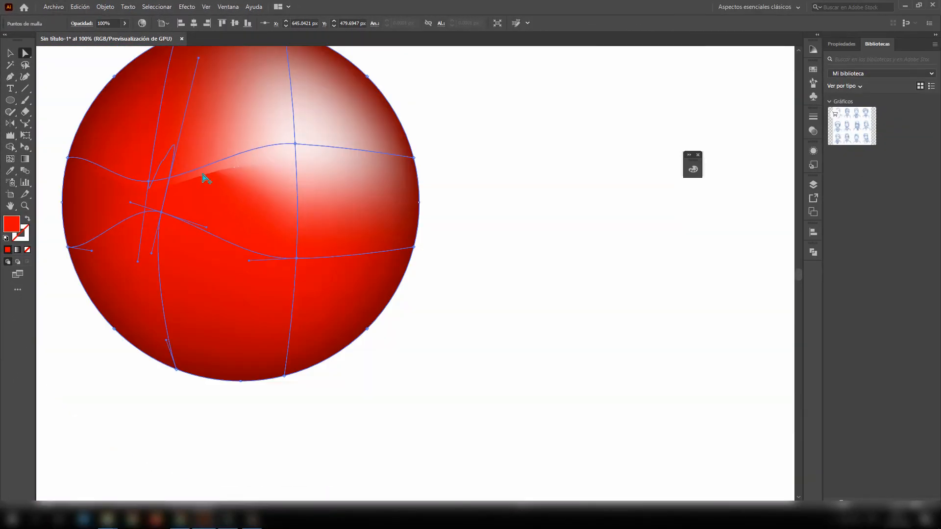
left_click_drag(199, 94, 271, 63)
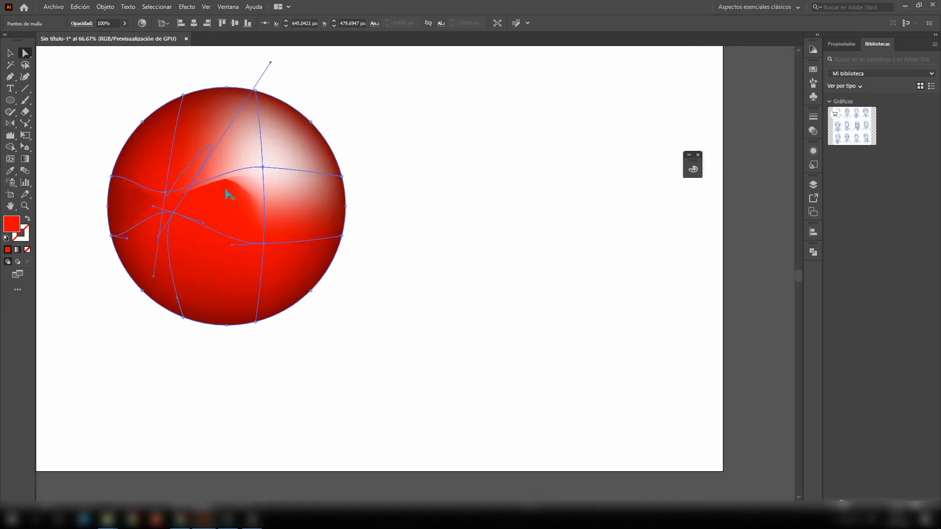
scroll(229, 195, "up", 3)
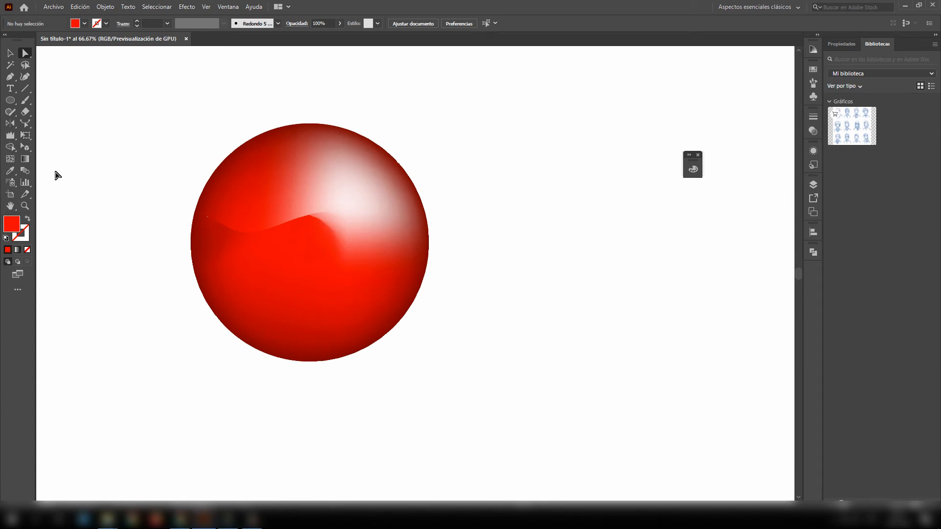
left_click(10, 53)
left_click(319, 276)
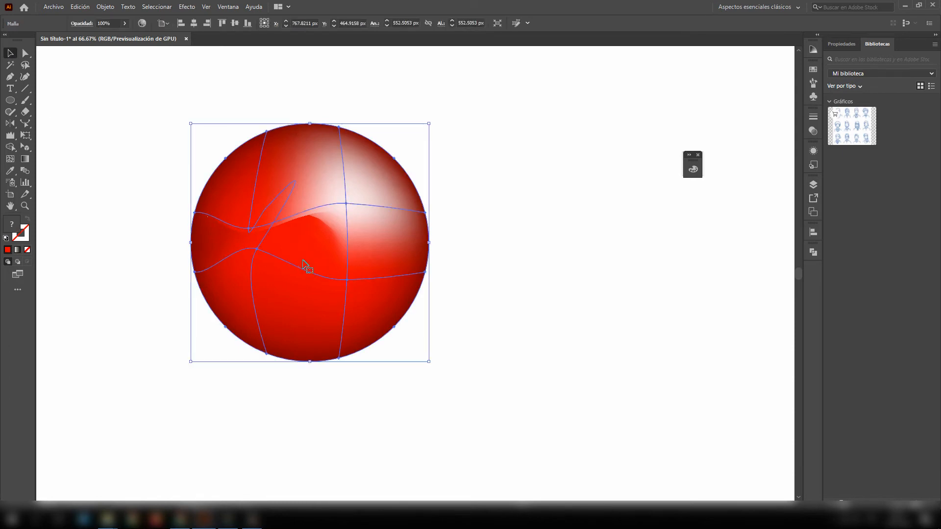
Delete the shaded sphere and bring up the gradient settings.
key("Delete")
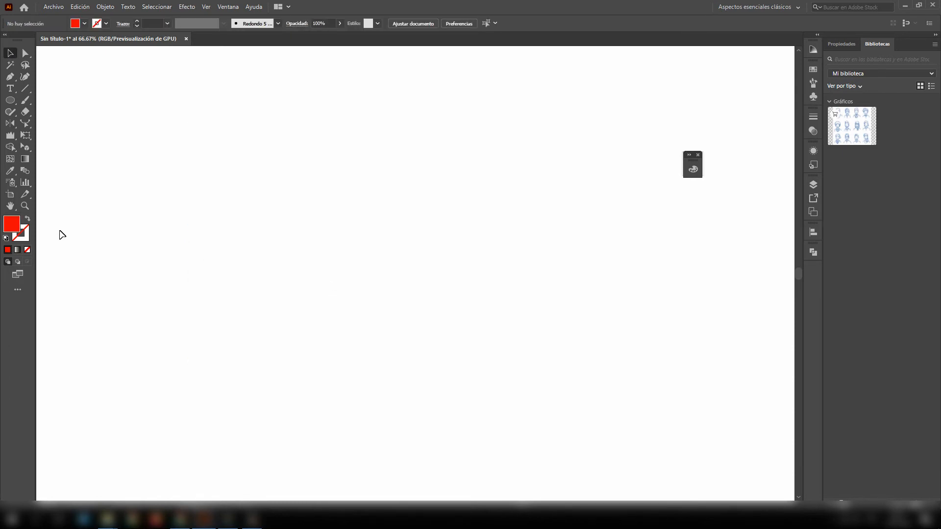
left_click(24, 159)
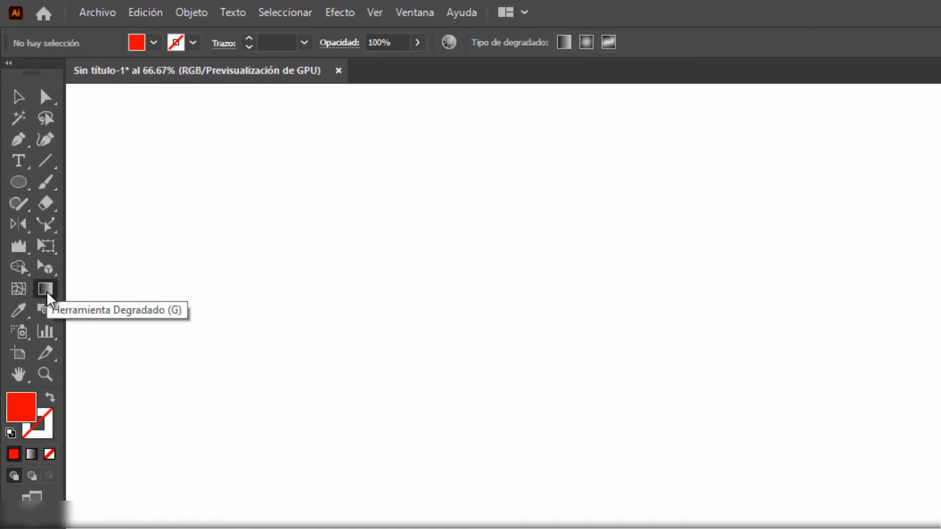
left_click(18, 97)
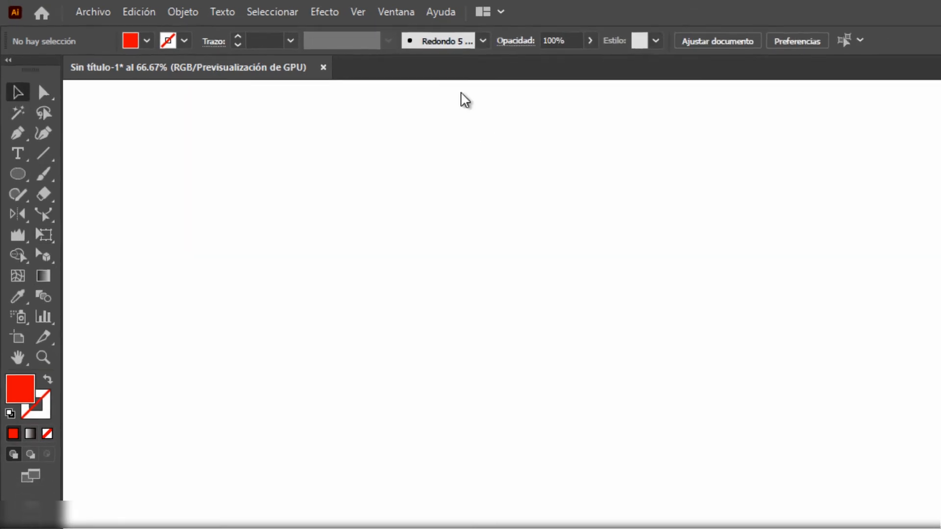
left_click(396, 12)
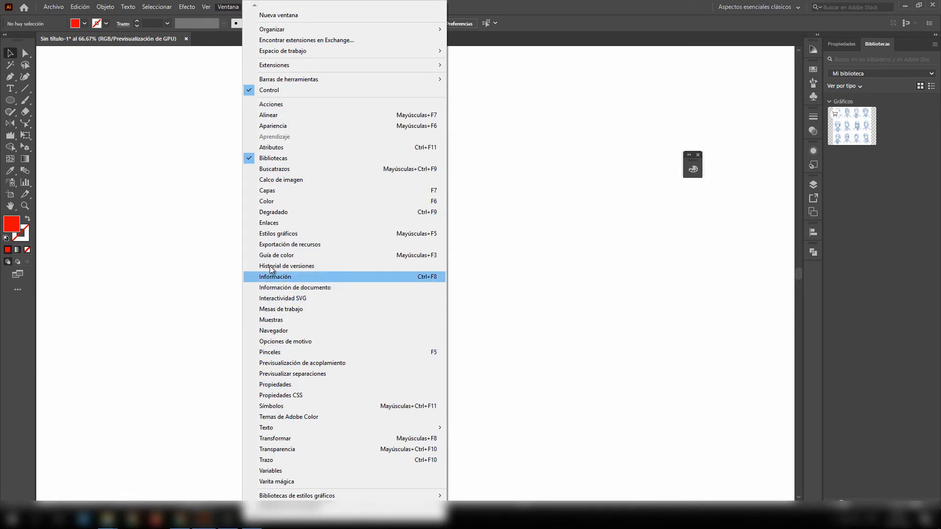
left_click(281, 212)
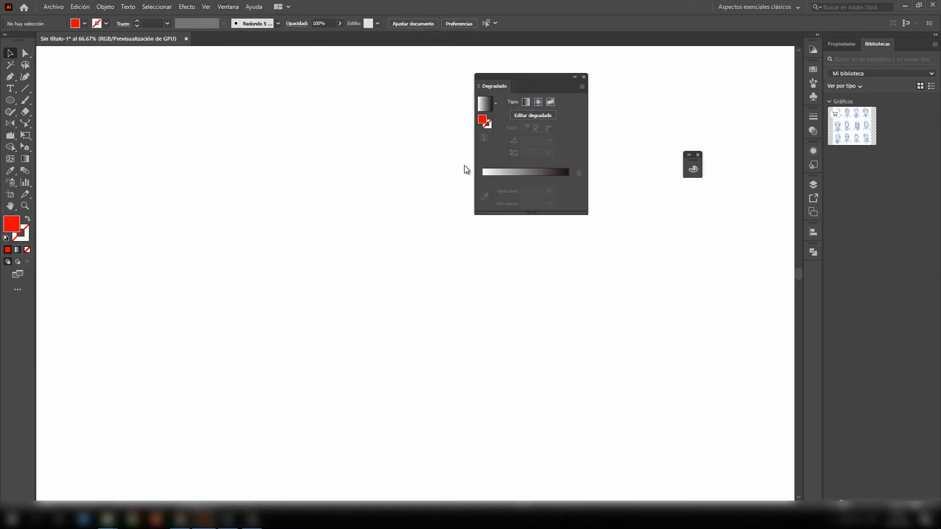
Draw a circle about 396 px in diameter, fill it with a white-to-black linear gradient and shift it slightly right.
left_click(11, 101)
left_click_drag(105, 134, 276, 305)
left_click(10, 52)
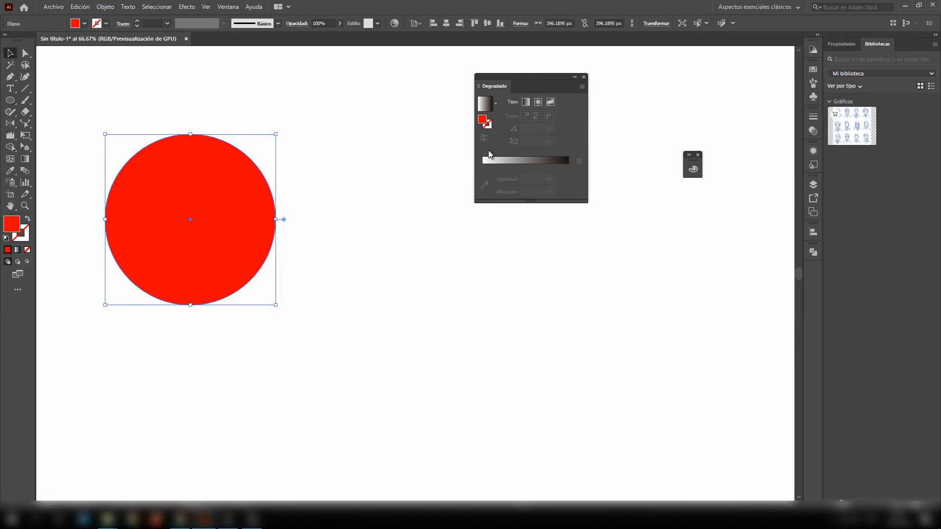
left_click(526, 102)
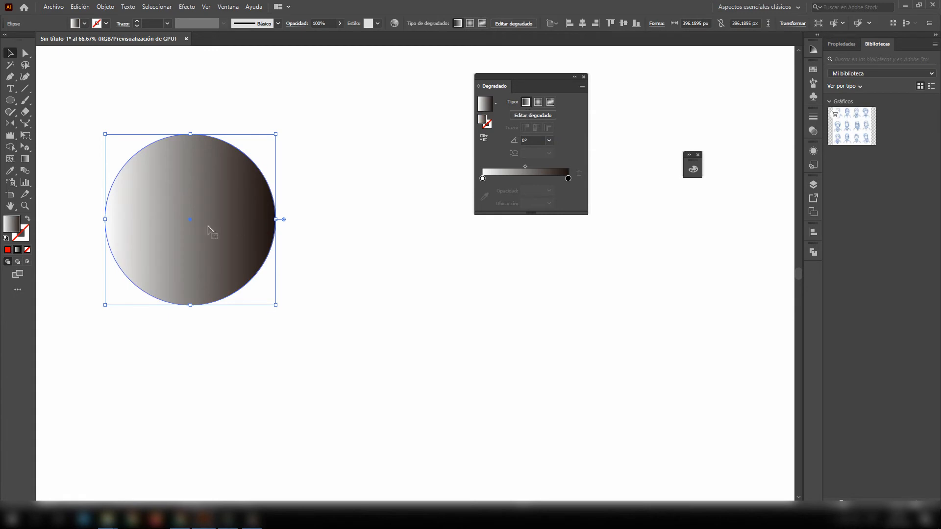
left_click_drag(191, 219, 261, 210)
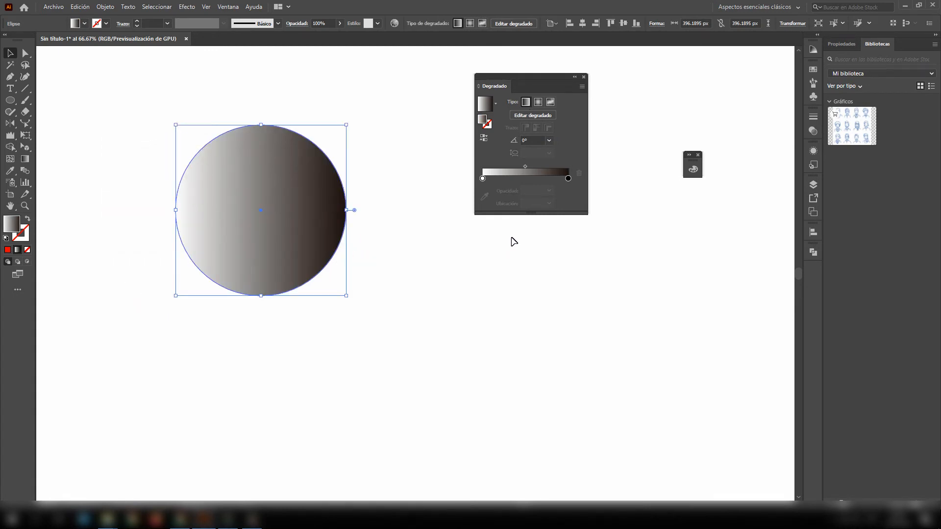
Switch the gradient's white starting stop to RGB and color it orange FF5500.
left_click(483, 178)
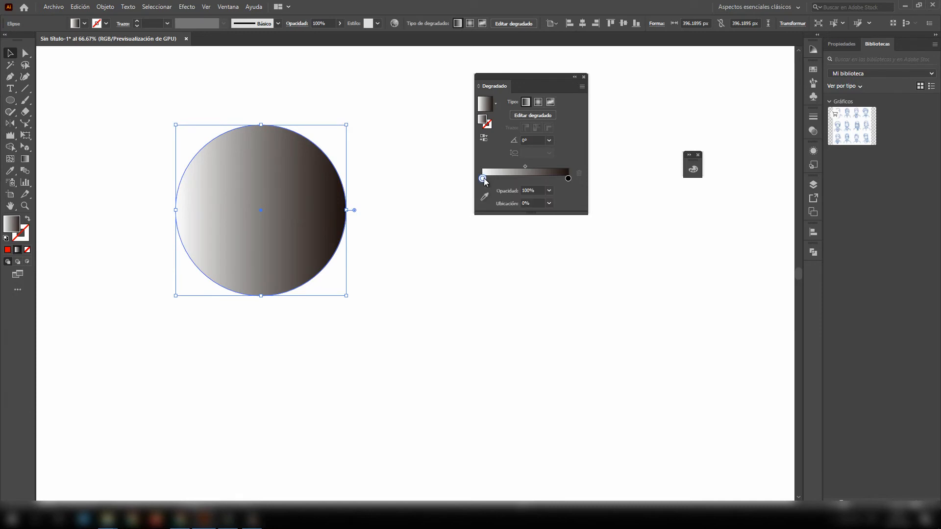
double_click(483, 178)
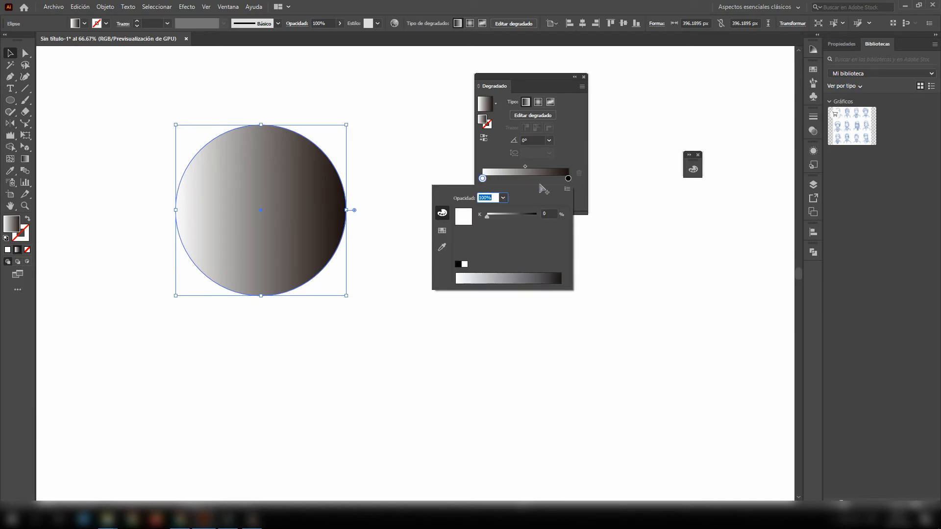
left_click(568, 190)
left_click(595, 201)
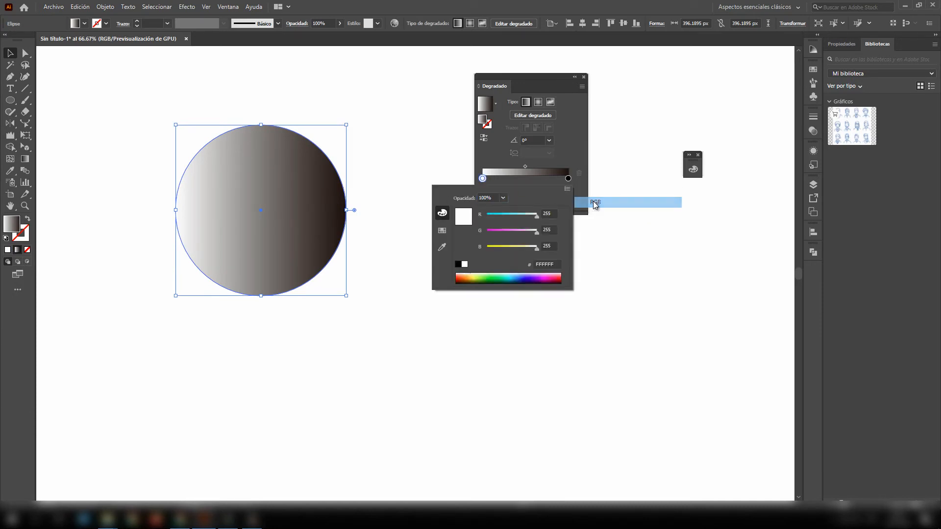
left_click(464, 276)
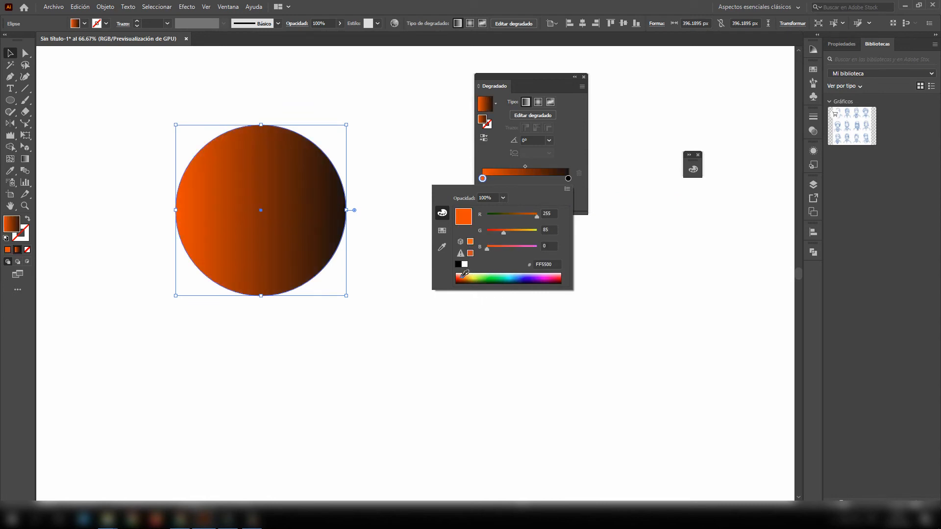
Switch the gradient's black end stop to RGB and color it golden yellow.
left_click(568, 180)
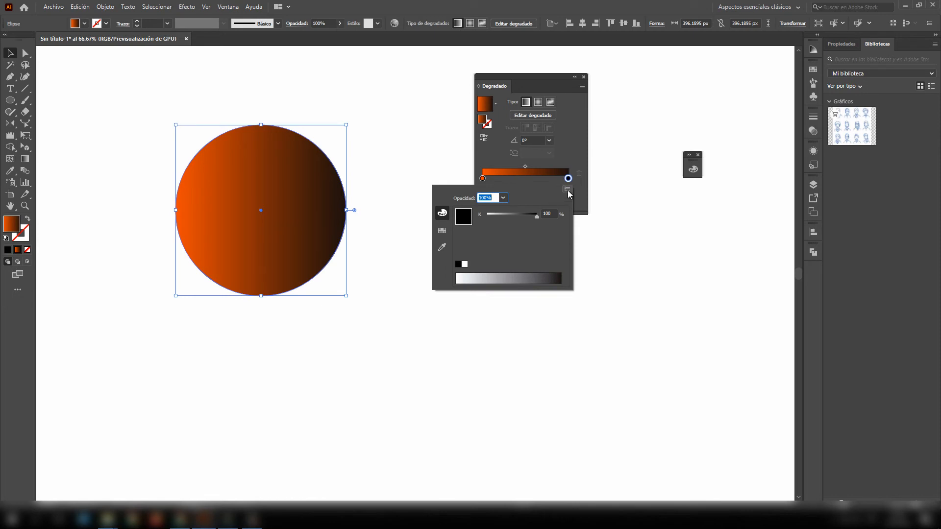
left_click(567, 189)
left_click(582, 202)
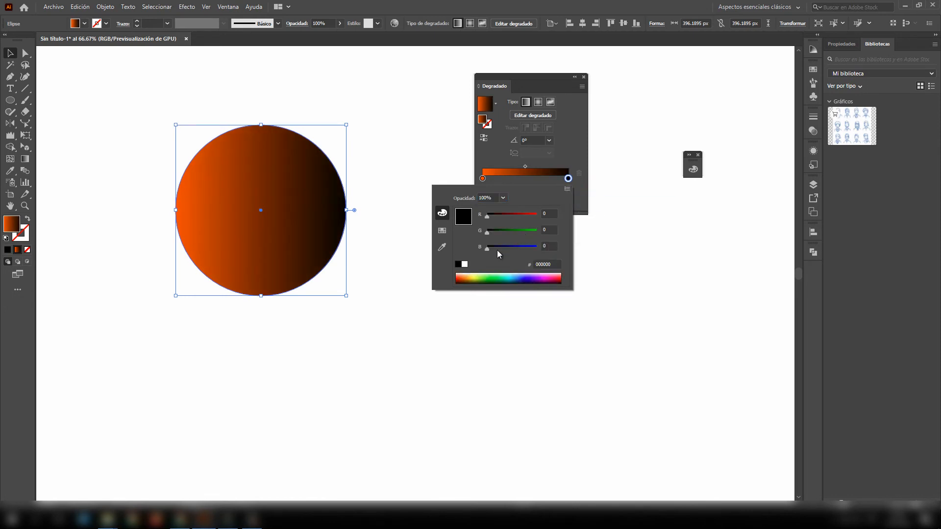
left_click(474, 276)
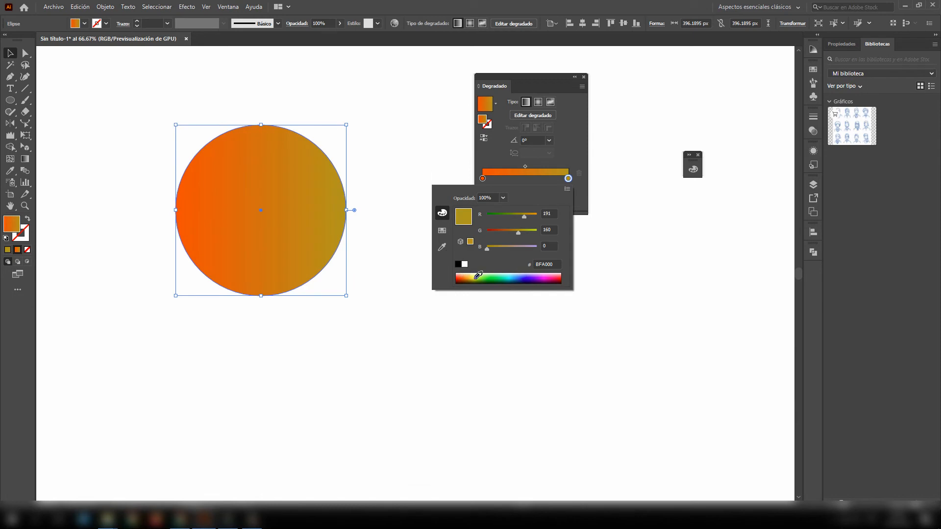
left_click(472, 275)
left_click(411, 155)
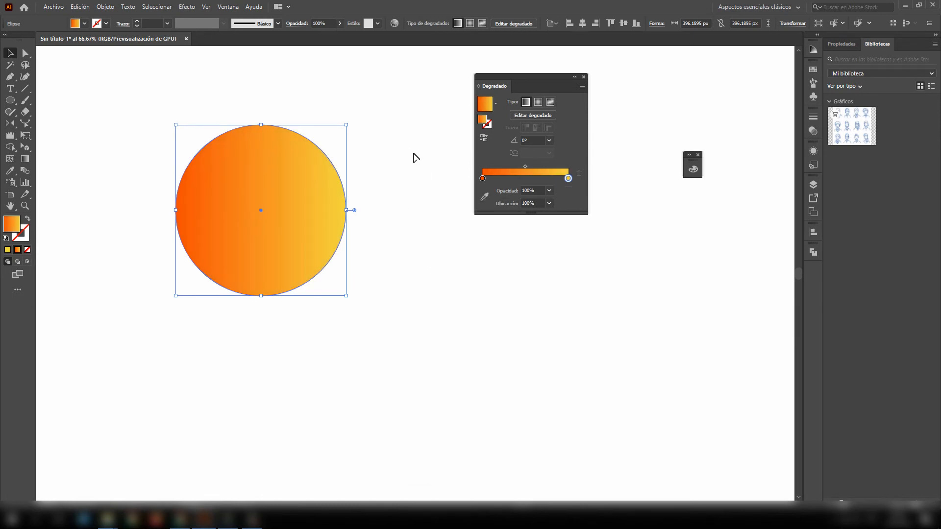
Redirect the circle's gradient diagonally from upper left to lower right with the Gradient tool and shift its midpoint toward the orange end.
left_click(410, 256)
left_click(316, 227)
left_click(25, 159)
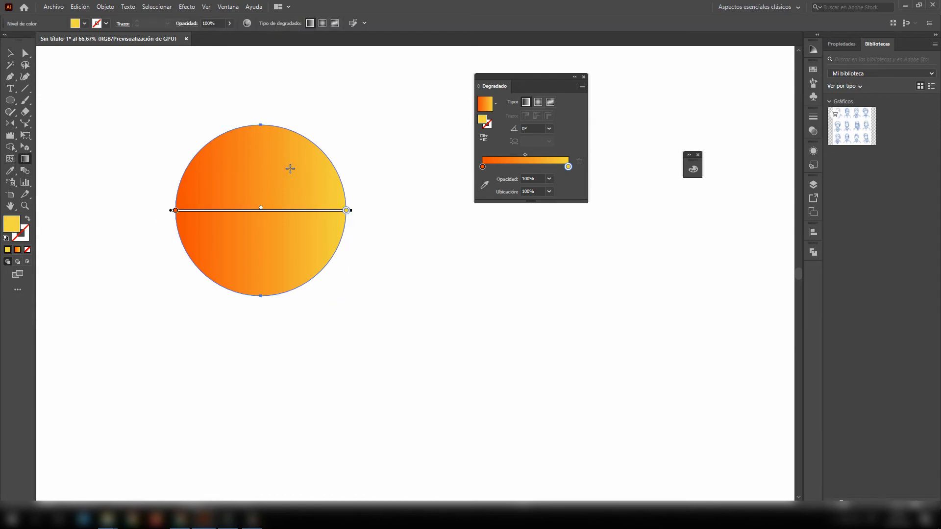
left_click_drag(293, 157, 223, 276)
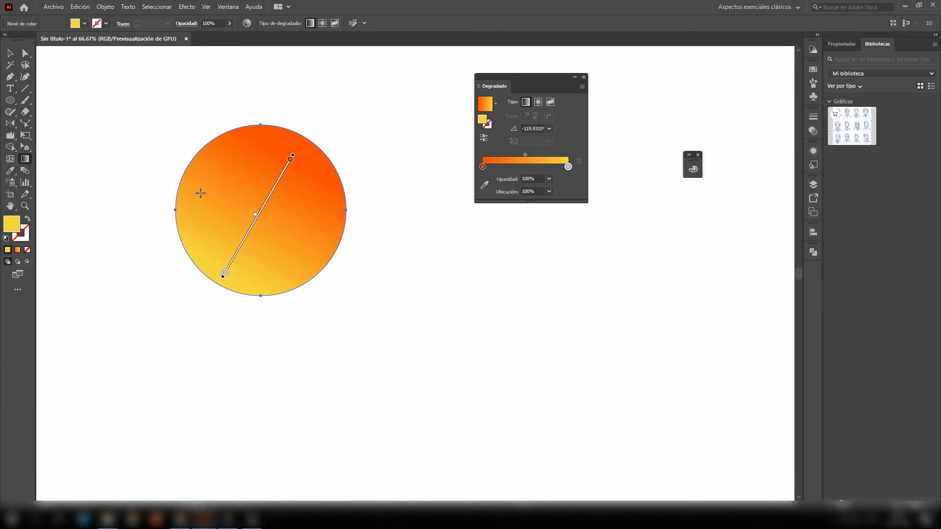
left_click_drag(216, 151, 311, 274)
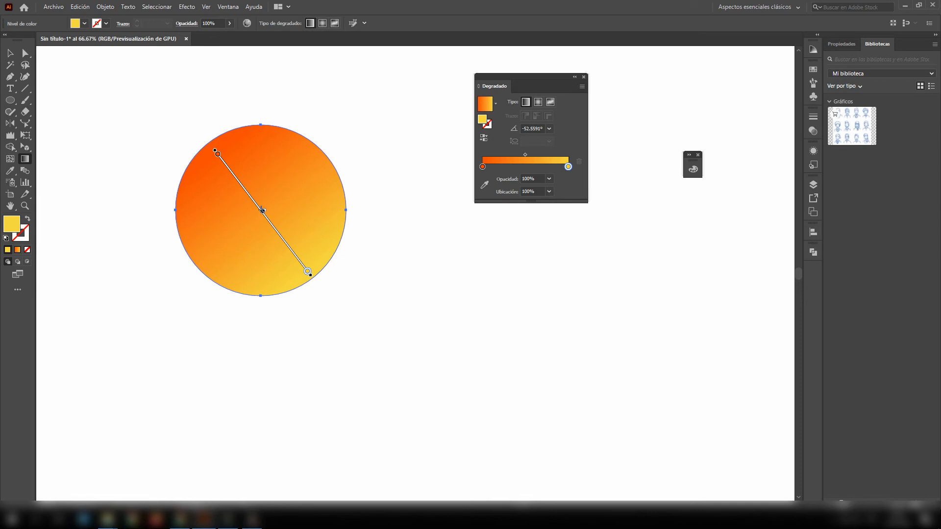
mouse_move(262, 210)
left_mouse_down()
mouse_move(237, 170)
mouse_move(275, 226)
mouse_move(245, 188)
left_mouse_up()
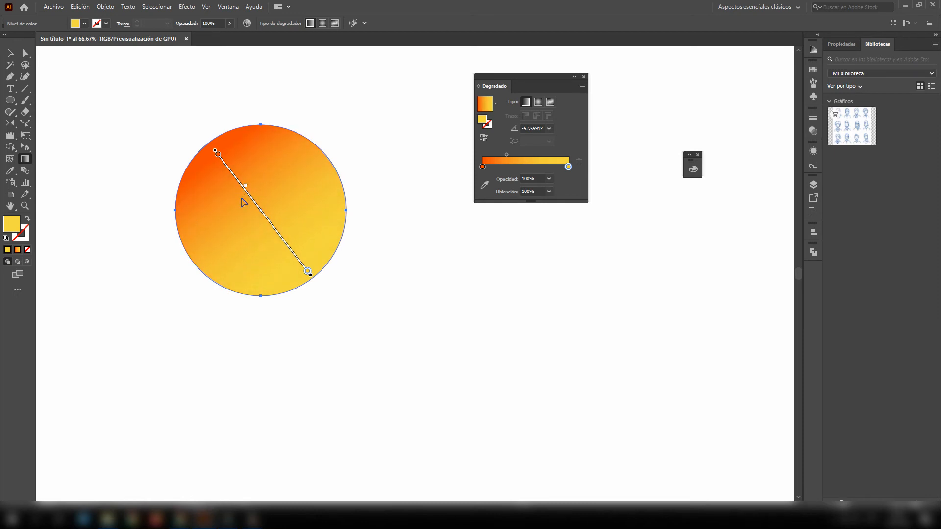
Add two intermediate stops to the circle's gradient, green 488B11 near the orange end and sky blue 2ACCFF past the middle.
left_click(502, 170)
double_click(501, 168)
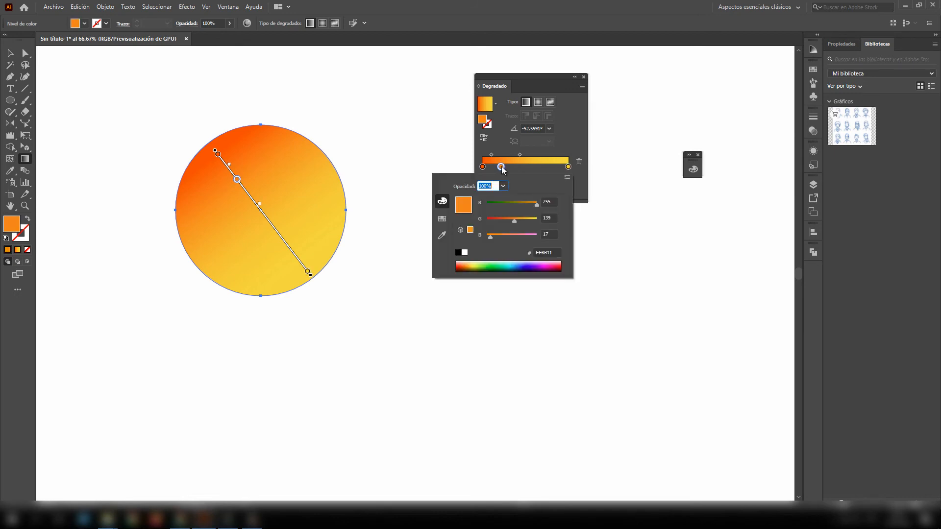
left_click(501, 205)
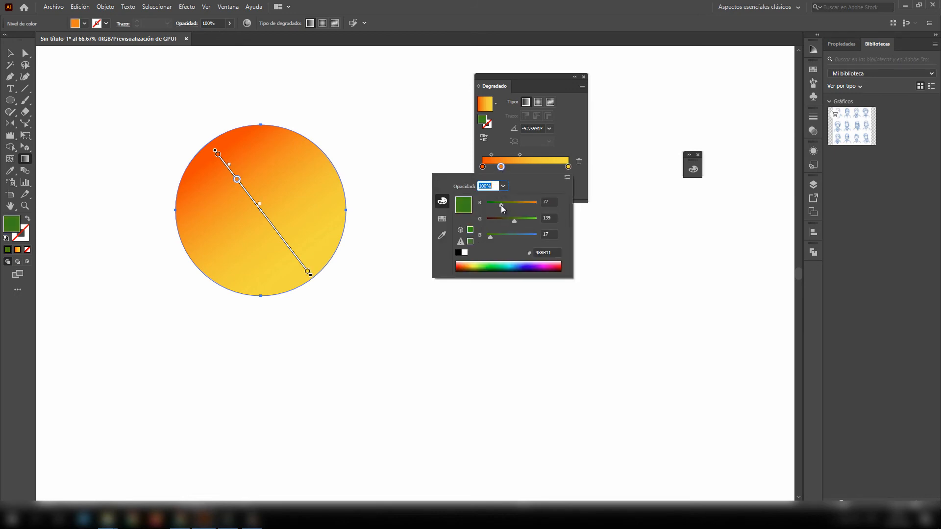
left_click(535, 169)
double_click(535, 168)
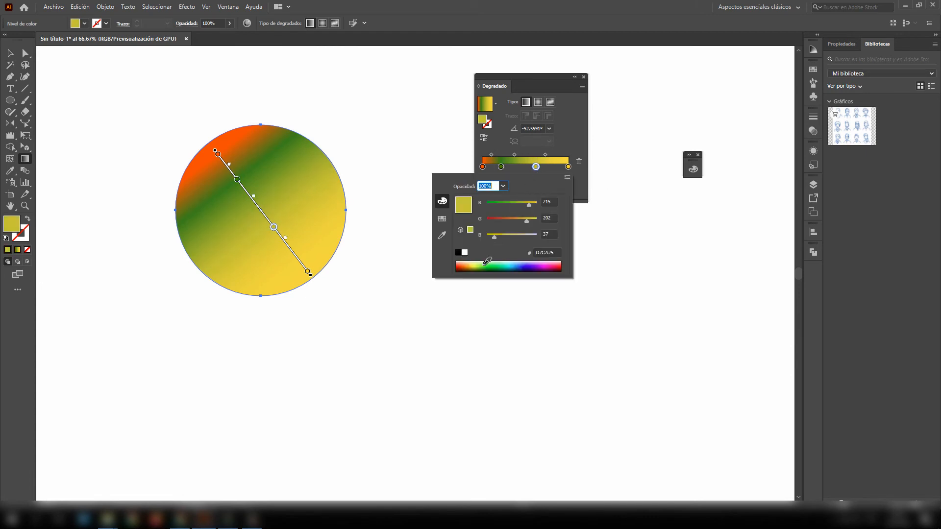
left_click(518, 265)
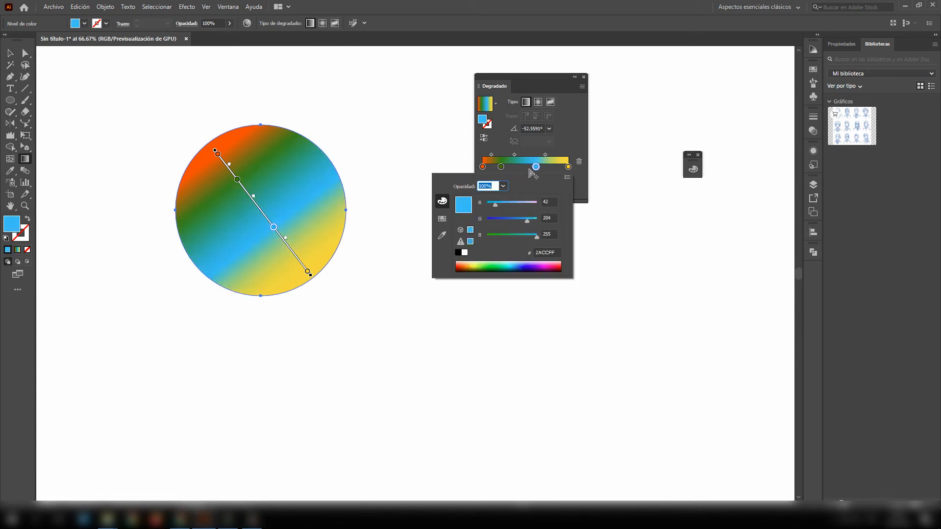
key("Escape")
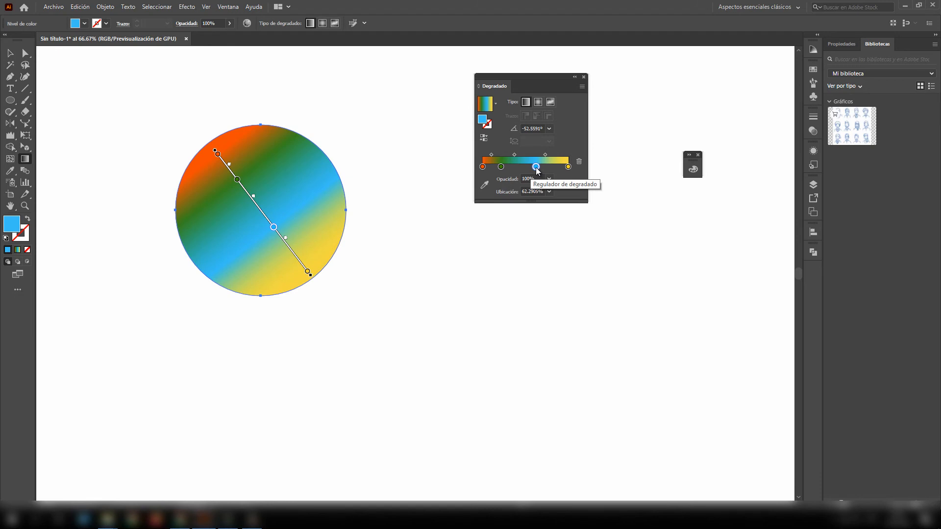
Remove the blue and green intermediate stops from the gradient.
left_click_drag(537, 170, 560, 190)
left_click_drag(500, 166, 487, 199)
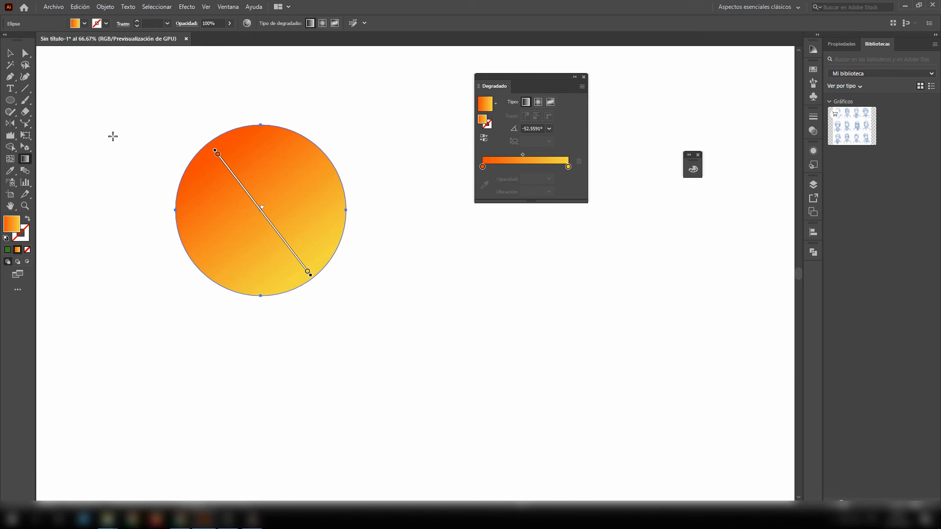
Delete the gradient circle and undo the deletion.
left_click(9, 53)
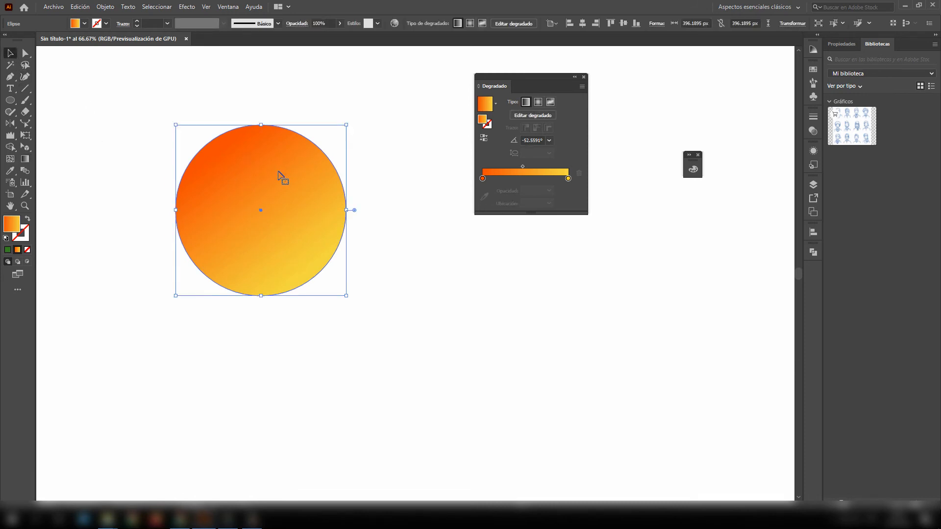
key("Delete")
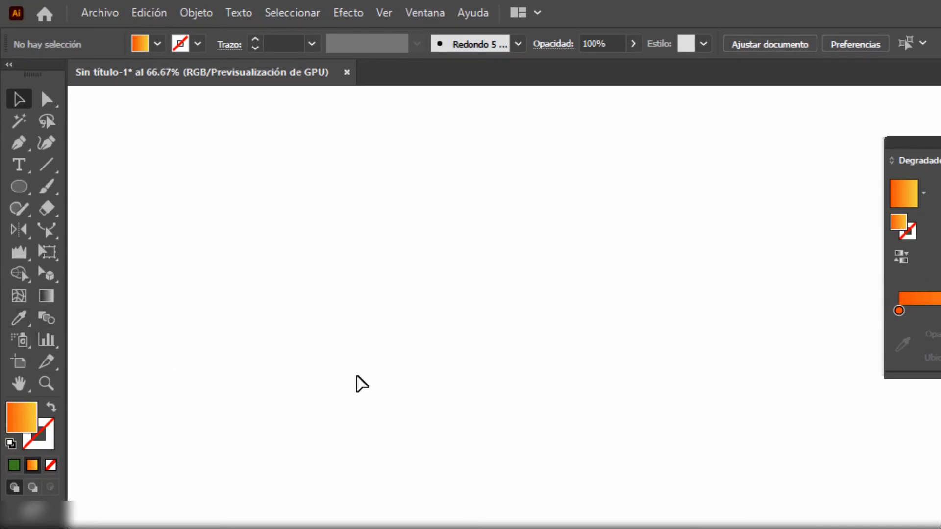
key("ctrl+z")
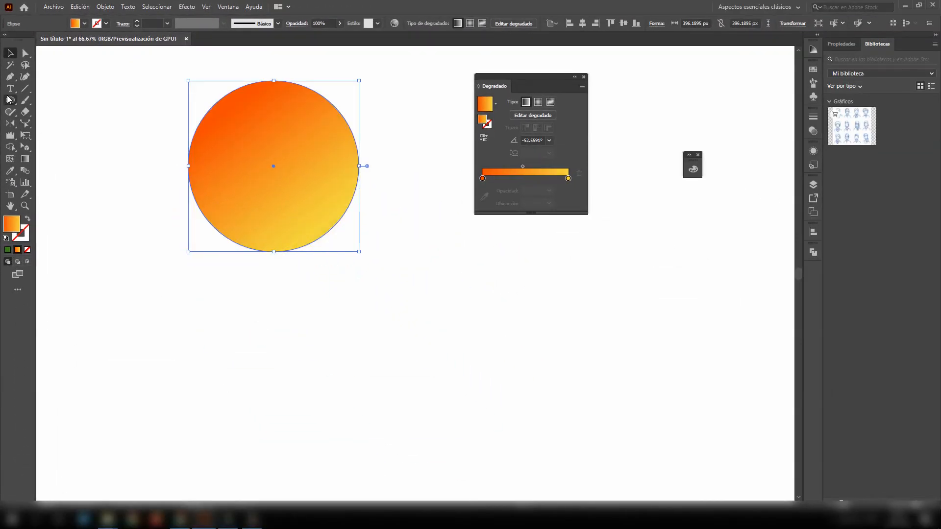
Draw a tilted hexagon about 264 by 273 px, fill it with solid green 488B11 and place it below and left of the circle.
left_click_drag(8, 100, 46, 139)
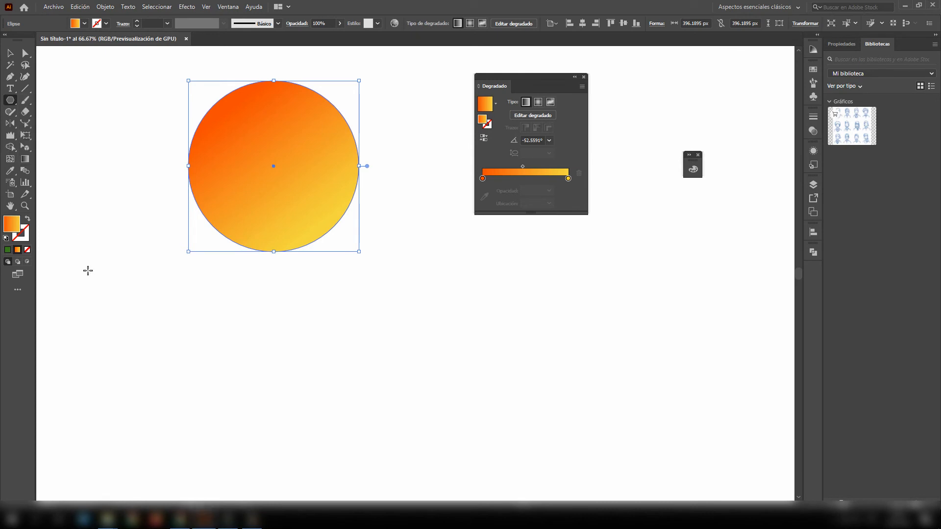
mouse_move(101, 284)
left_mouse_down()
mouse_move(162, 340)
mouse_move(146, 325)
left_mouse_up()
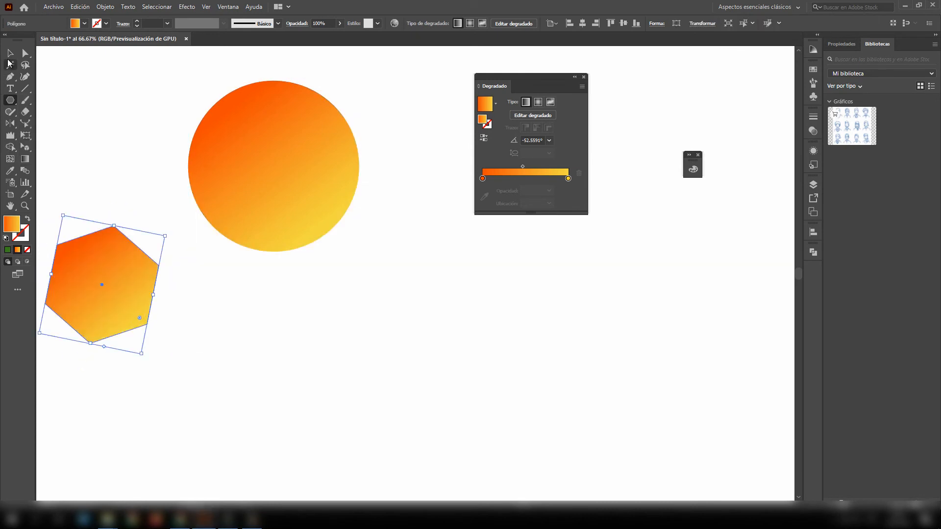
left_click(10, 53)
left_click(8, 249)
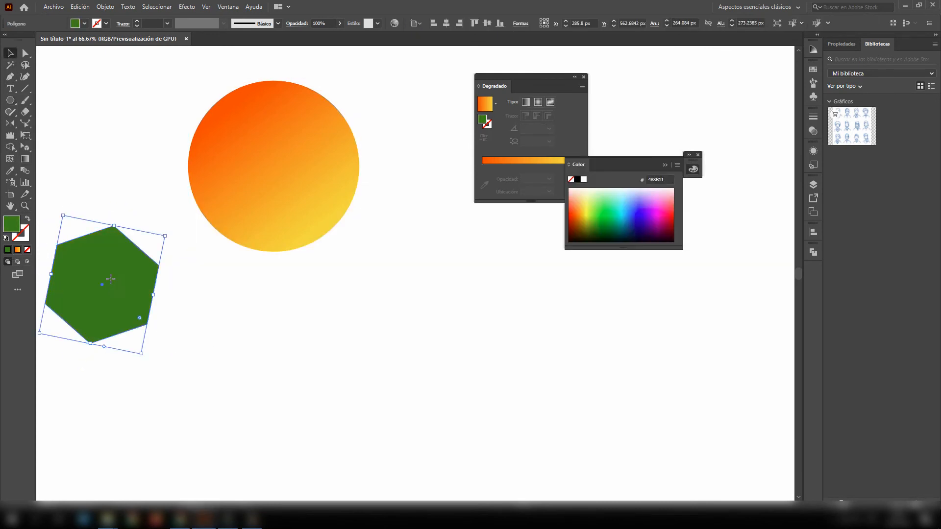
left_click_drag(111, 284, 153, 329)
Copy the circle's orange-to-yellow gradient onto the green hexagon with the Eyedropper, and shift the hexagon slightly upward.
left_click(254, 192)
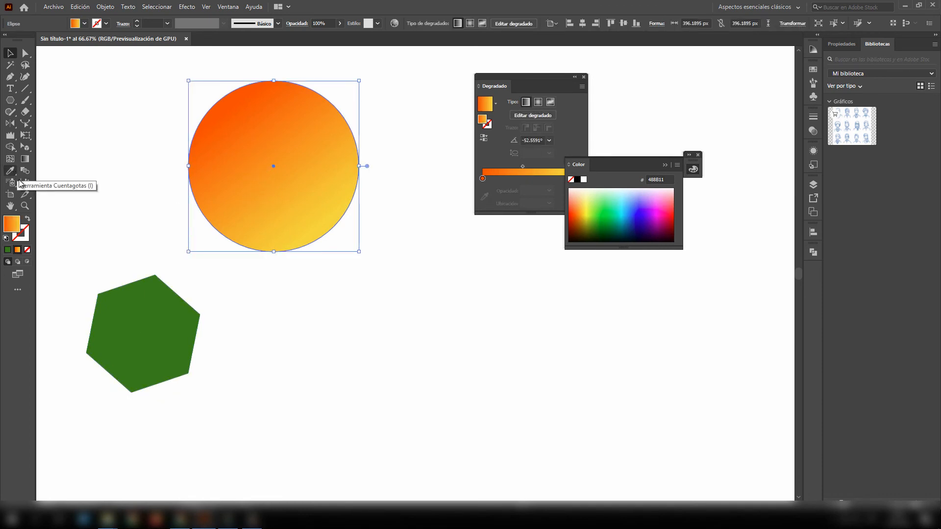
left_click(137, 317)
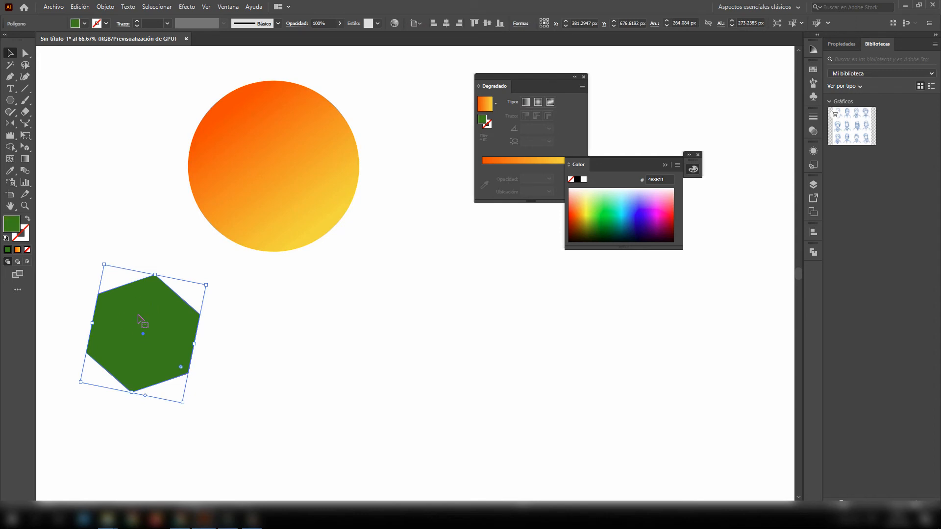
left_click(11, 173)
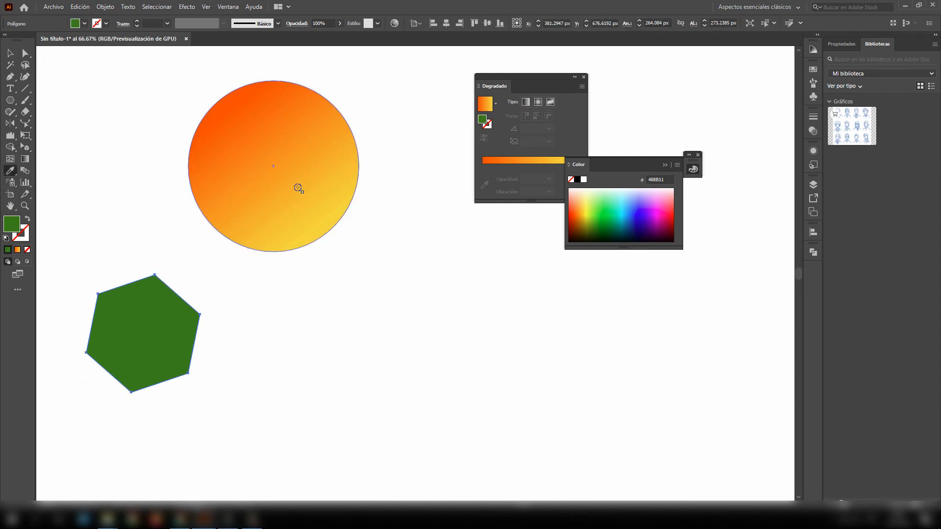
left_click(255, 193)
left_click(10, 58)
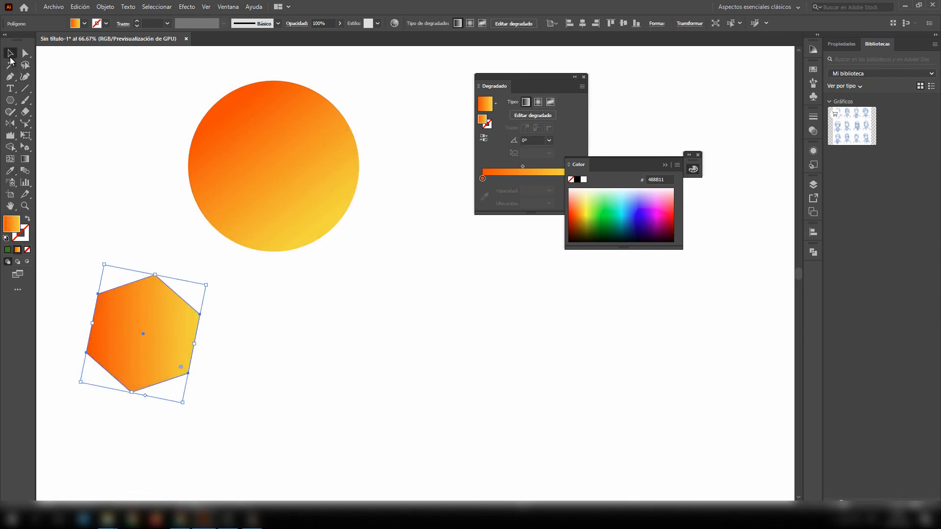
left_click_drag(158, 341, 152, 327)
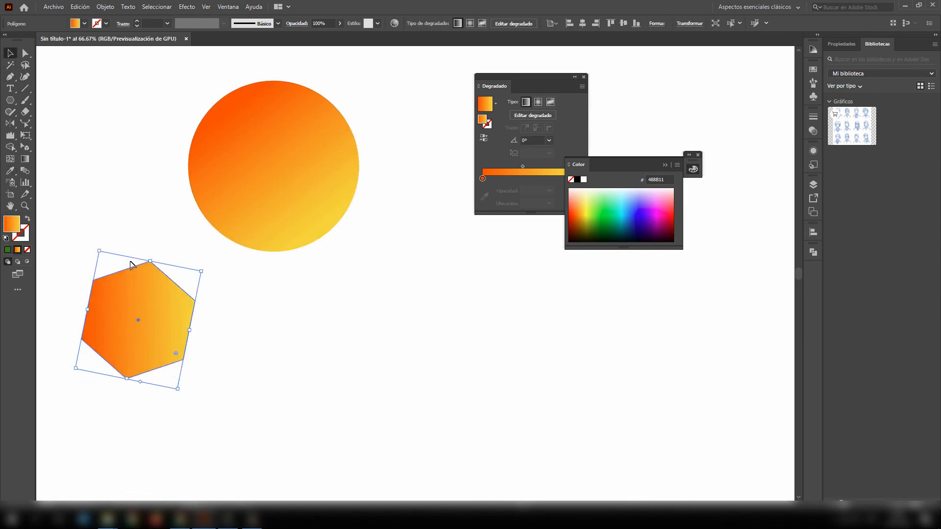
left_click(224, 305)
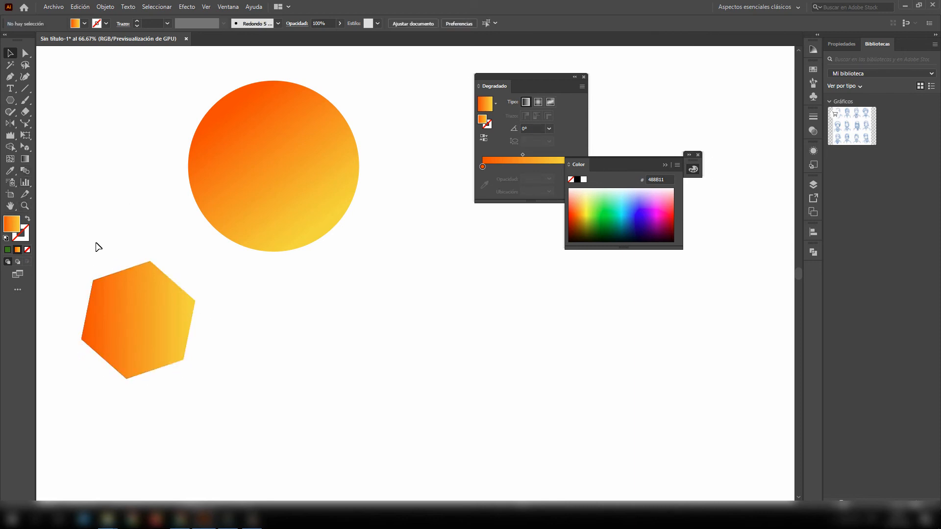
Delete the gradient circle and hexagon together, and look through the group of symbol tools.
left_click_drag(63, 73, 297, 366)
key("Delete")
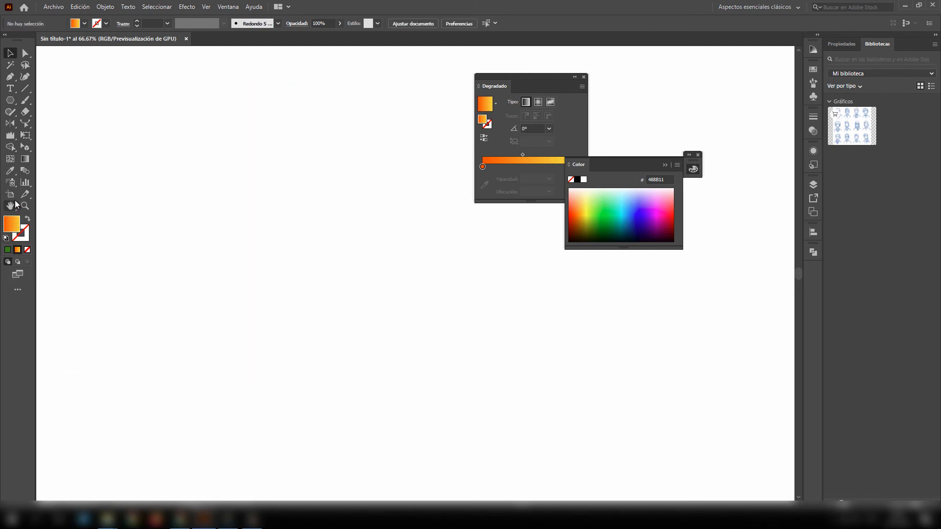
left_click(14, 185)
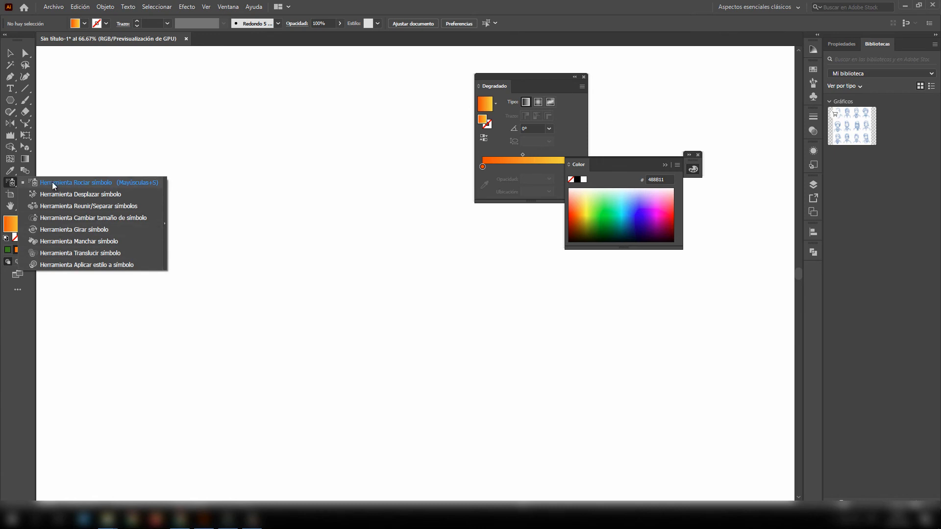
left_click(13, 185)
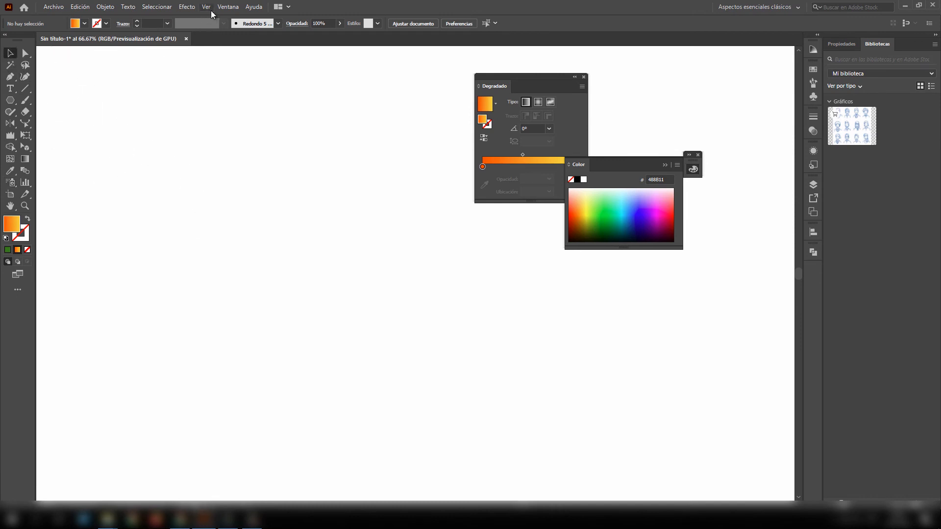
Show the Símbolos panel and detach it so it floats over the canvas.
left_click(227, 9)
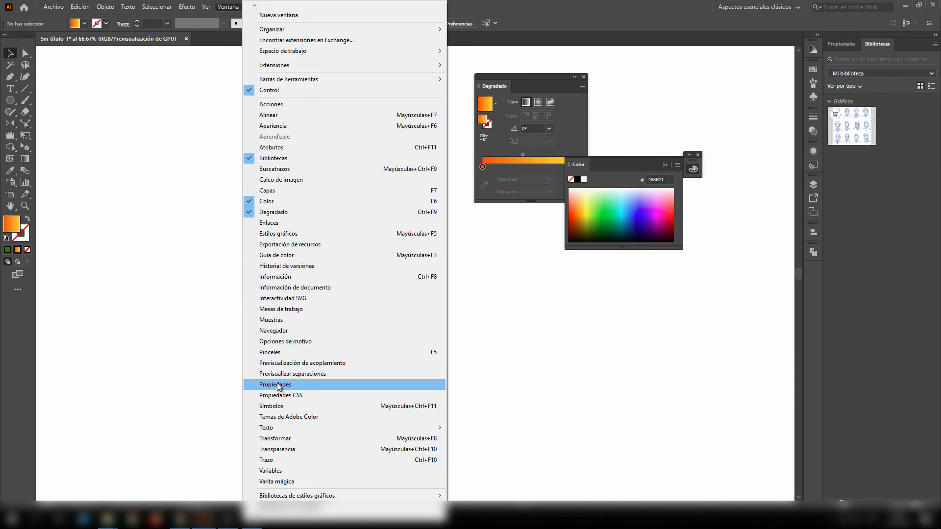
left_click(272, 407)
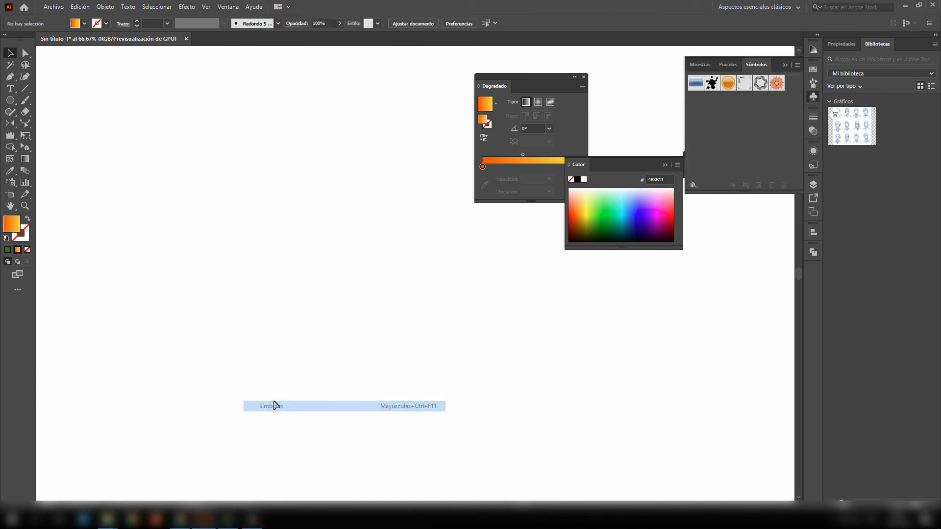
left_click_drag(745, 70, 257, 108)
Load the Ciencia loca symbol library, place it over the Símbolos panel and enlarge it to show all its symbols.
left_click(252, 229)
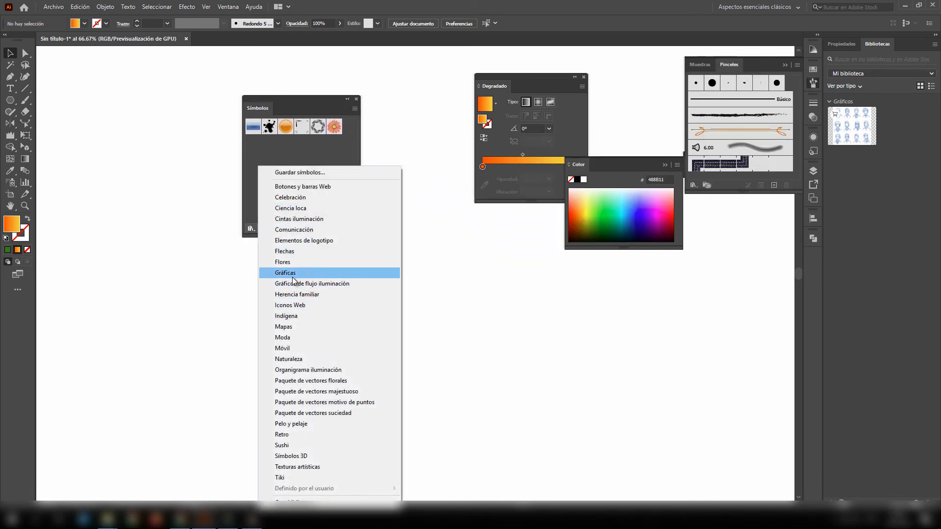
left_click(307, 208)
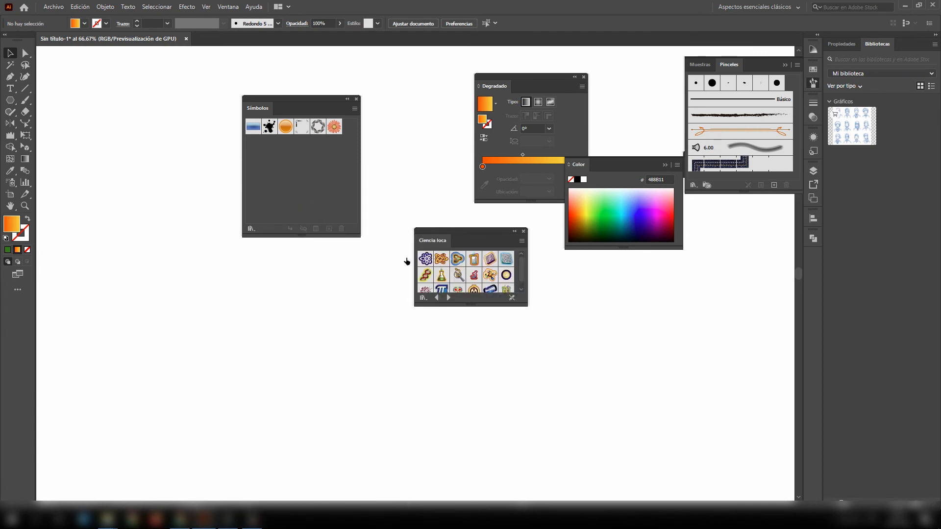
left_click_drag(447, 229, 305, 147)
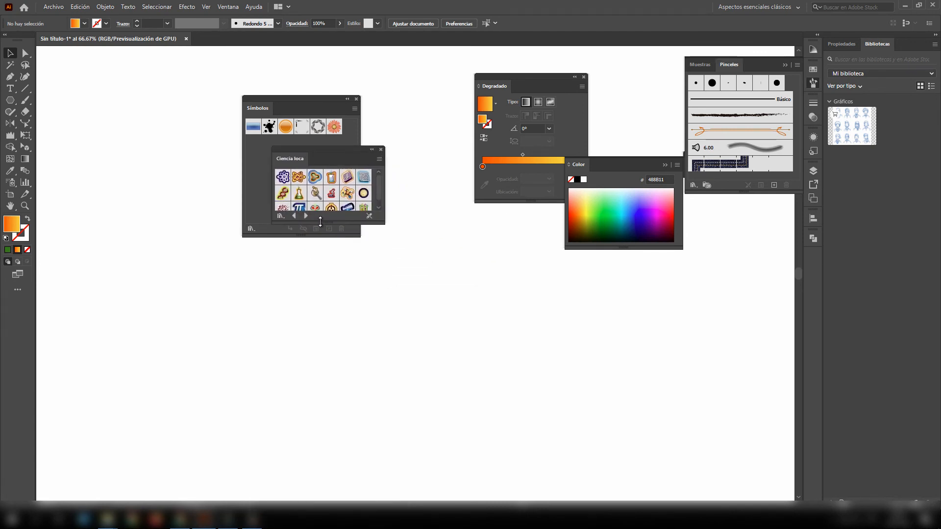
left_click_drag(320, 222, 325, 257)
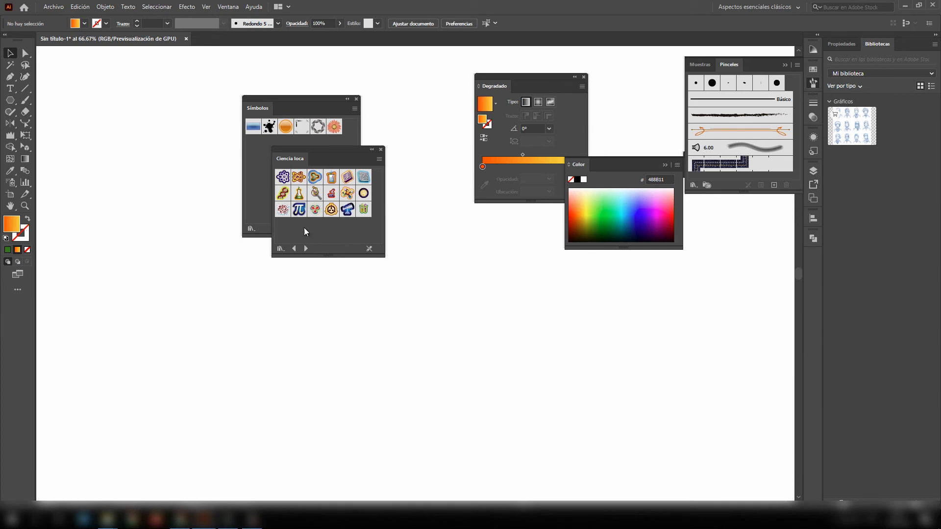
Add the flask symbol from the library and spray a curved trail of flasks about 777 by 378 px with the Symbol Sprayer.
left_click(299, 196)
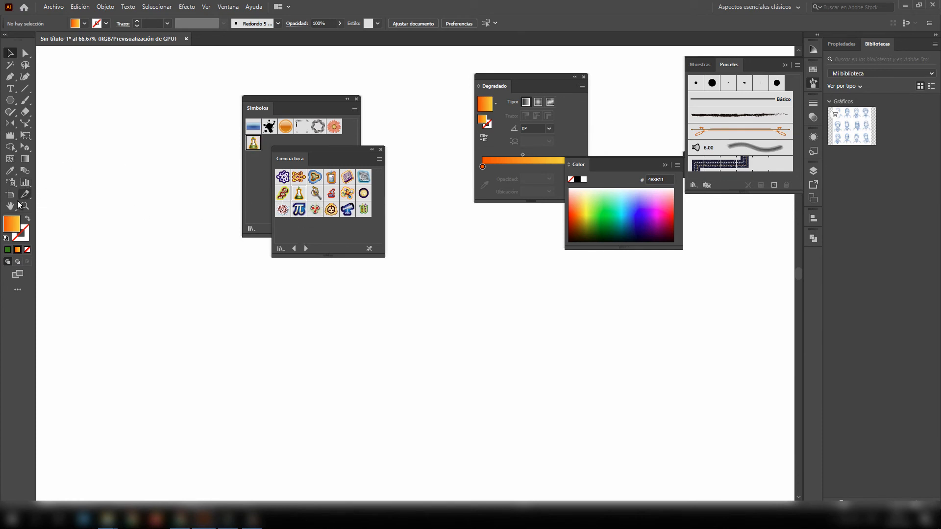
left_click(11, 182)
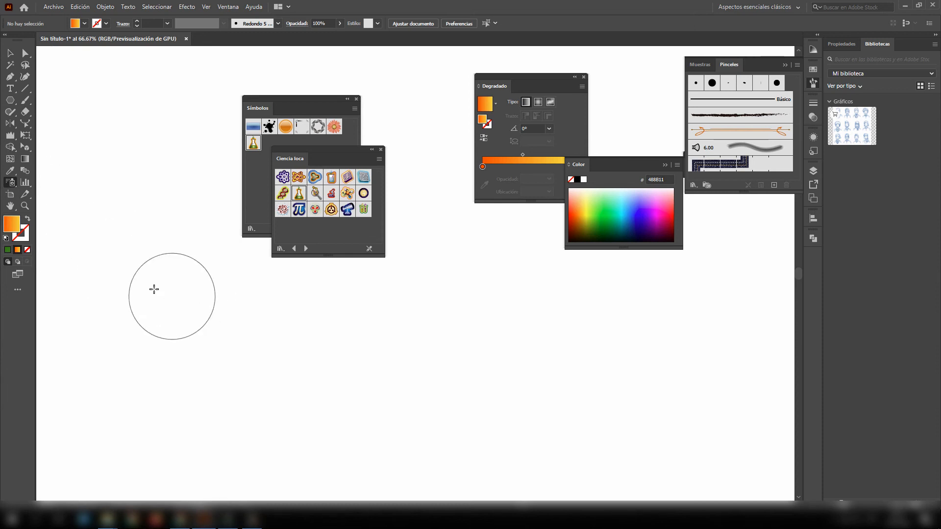
mouse_move(126, 260)
left_mouse_down()
mouse_move(124, 292)
mouse_move(142, 326)
mouse_move(217, 358)
mouse_move(416, 349)
left_mouse_up()
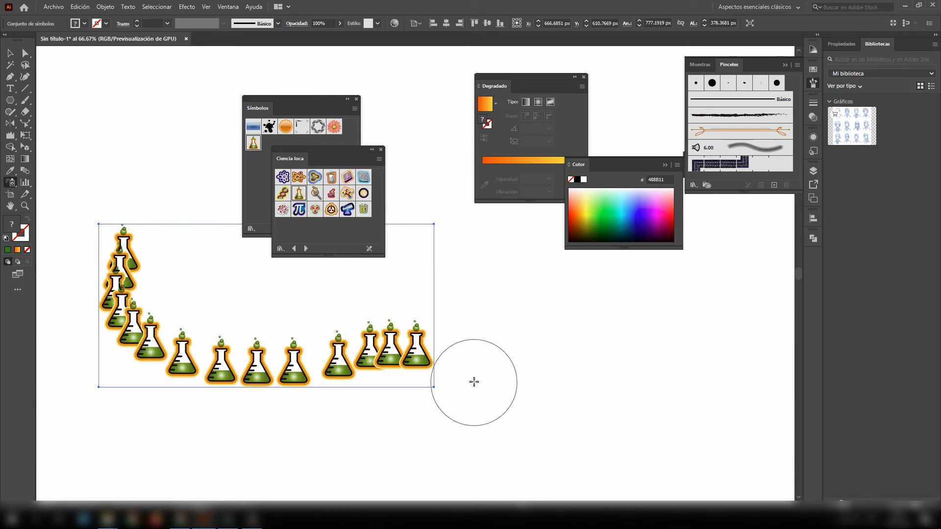
Delete the flask trail and spray a new, wider set of flasks about 920 by 459 px.
key("Delete")
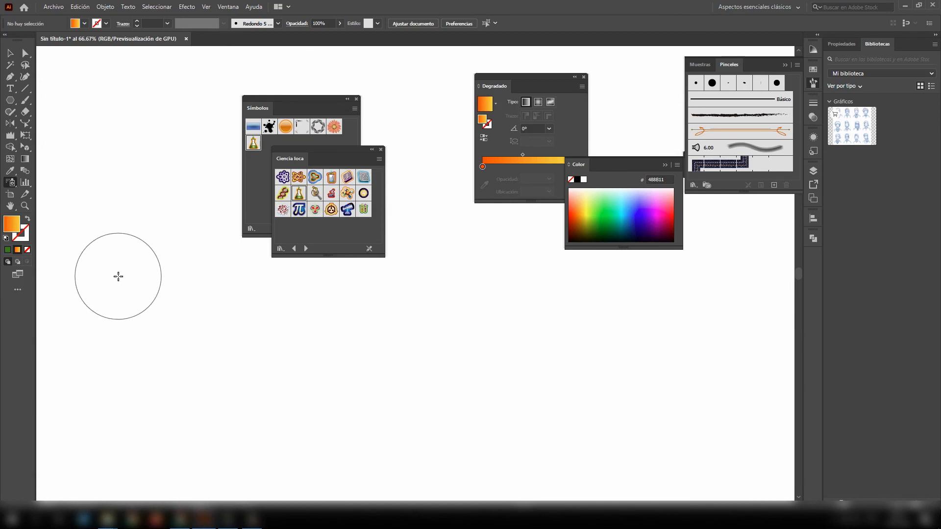
mouse_move(117, 275)
left_mouse_down()
mouse_move(283, 350)
mouse_move(423, 339)
mouse_move(456, 376)
mouse_move(323, 409)
mouse_move(198, 383)
mouse_move(149, 396)
mouse_move(120, 332)
mouse_move(176, 299)
left_mouse_up()
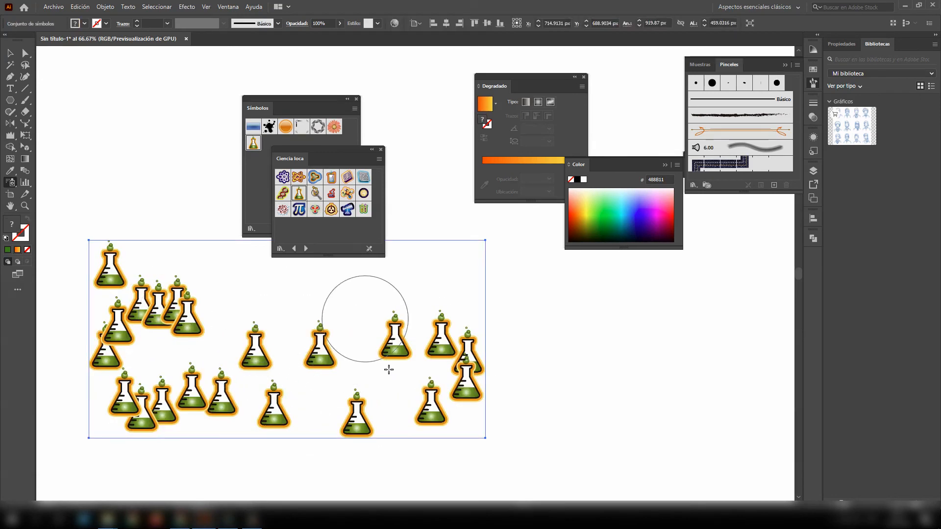
Review the Symbol Sprayer's options for diameter, intensity and symbol set density, and accept them as they are.
double_click(11, 184)
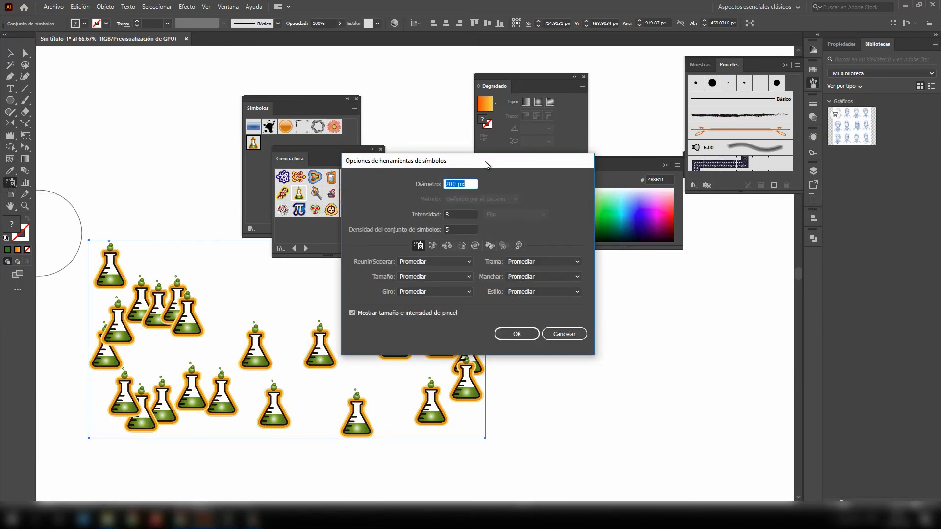
left_click_drag(484, 161, 329, 148)
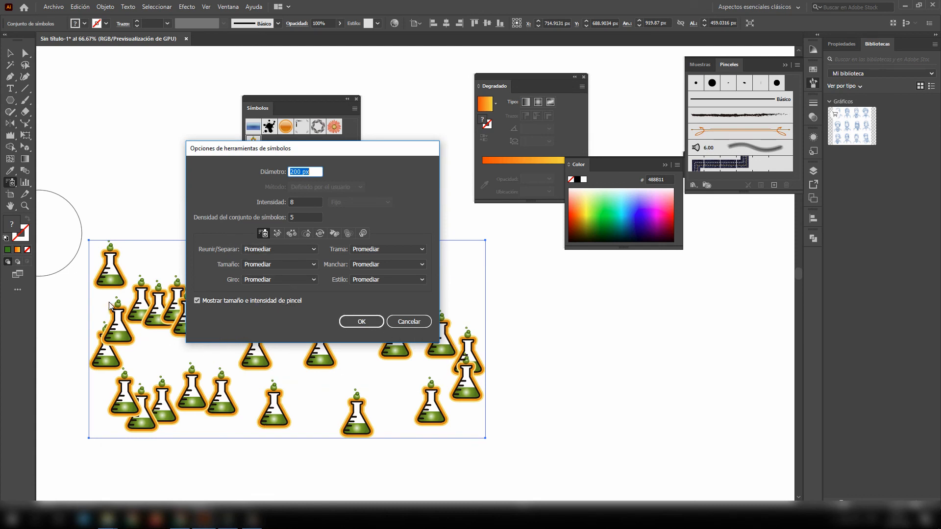
left_click(362, 322)
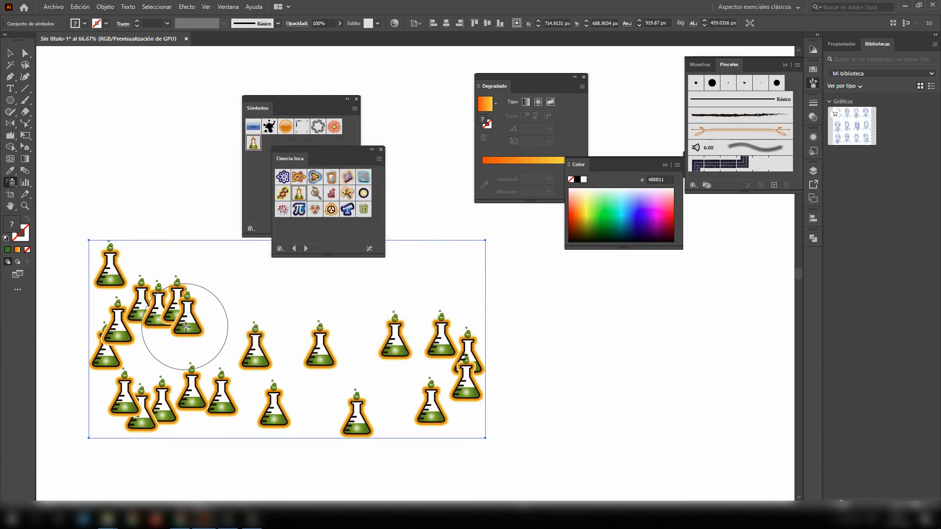
Select and delete the whole flask symbol set, and close the Ciencia loca library.
left_click(10, 53)
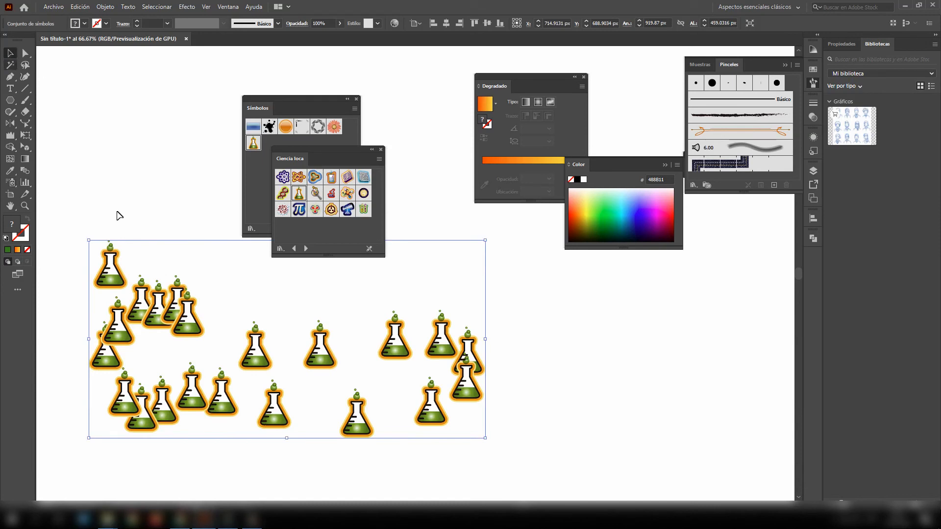
mouse_move(190, 317)
left_mouse_down()
mouse_move(211, 308)
mouse_move(204, 312)
left_mouse_up()
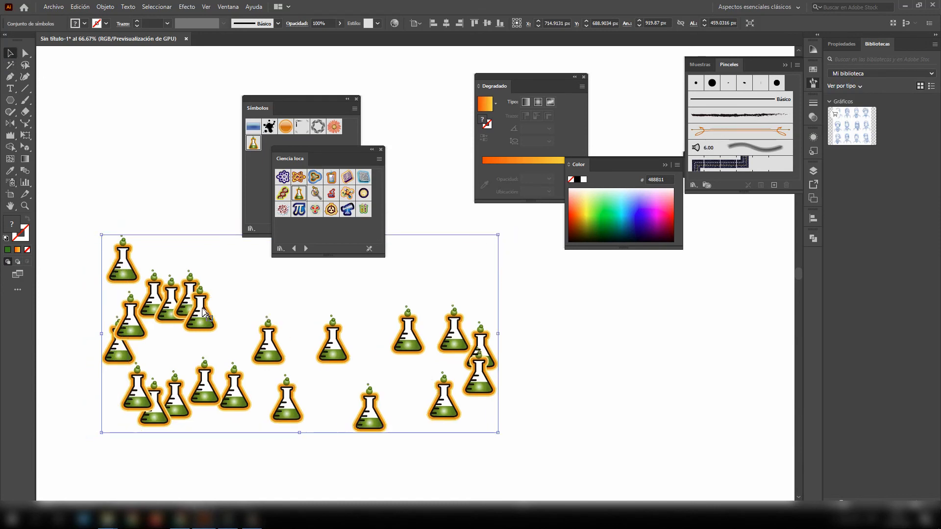
key("Delete")
left_click_drag(313, 152, 333, 153)
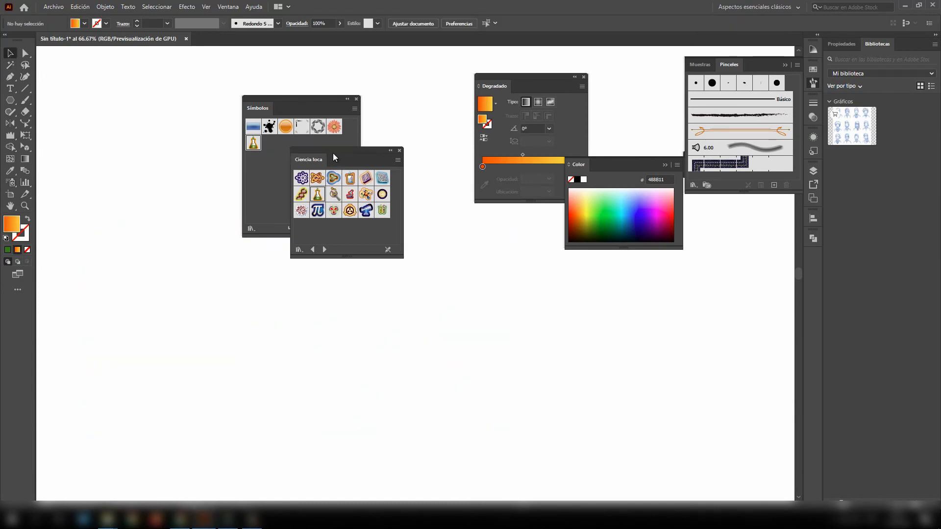
left_click(400, 151)
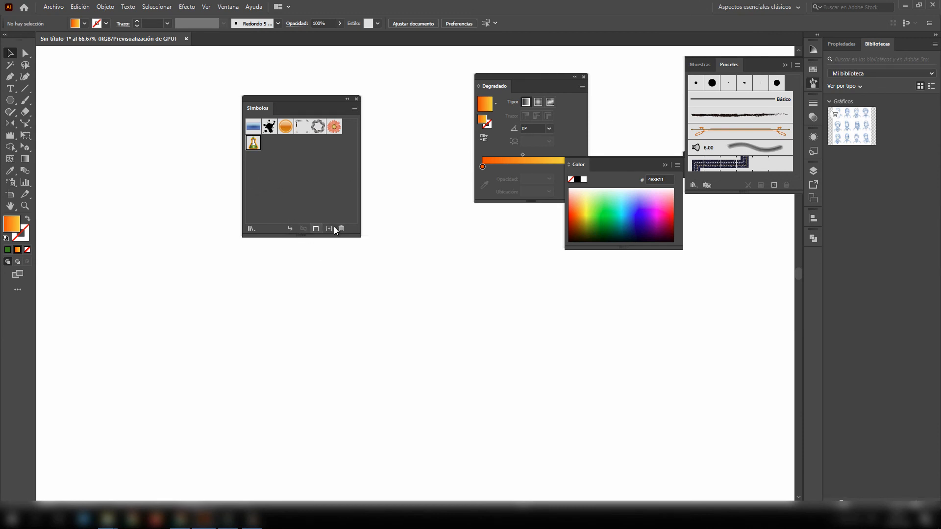
Draw a five-pointed star about 112 by 106 px with the orange-to-yellow gradient fill beside the Símbolos panel.
left_click(10, 100)
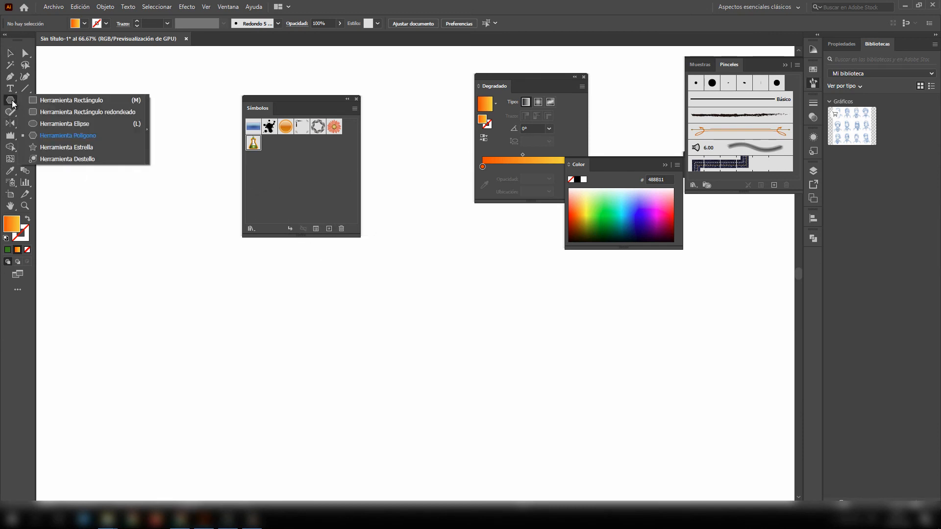
left_click(66, 147)
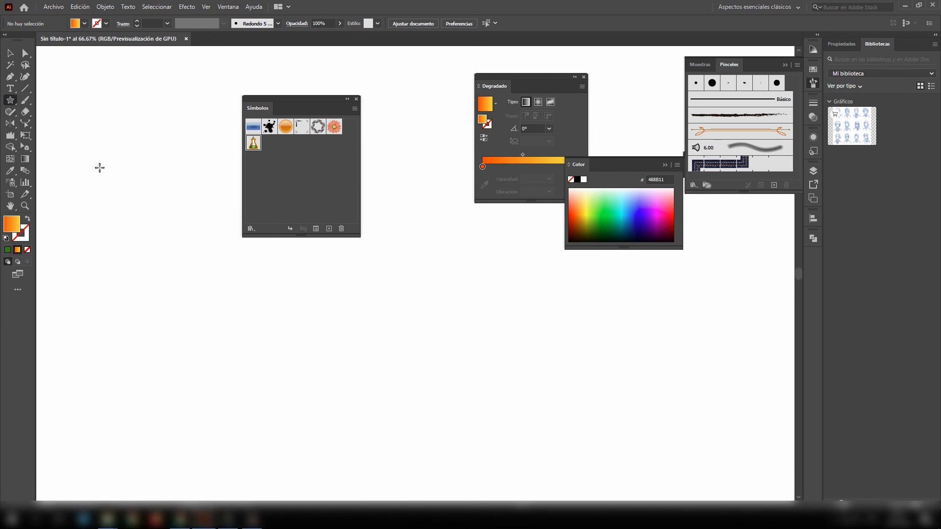
left_click_drag(99, 166, 269, 145)
Save the star as a new dynamic symbol named Estrella.
left_click(9, 53)
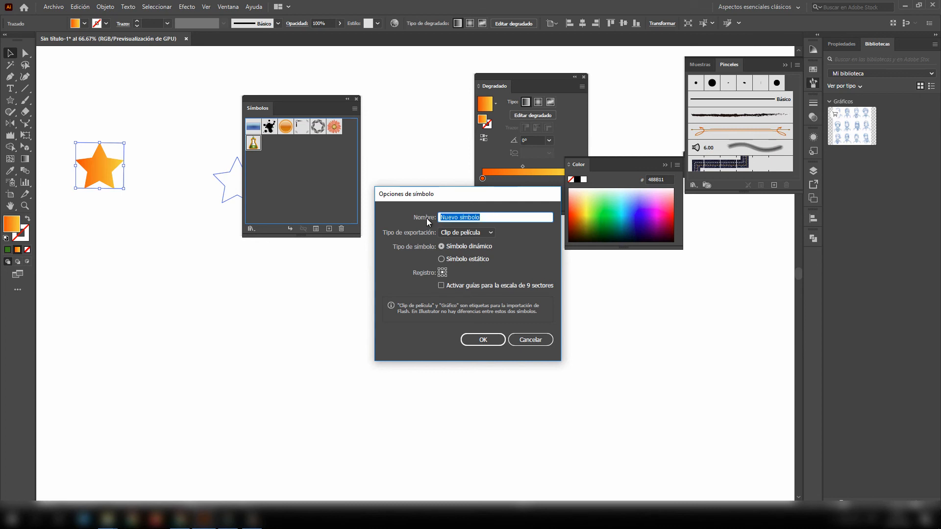
type("eSTRELLA")
key("BackSpace")
key("BackSpace")
key("BackSpace")
key("BackSpace")
key("BackSpace")
key("BackSpace")
key("BackSpace")
key("BackSpace")
type("Estrella")
left_click(483, 340)
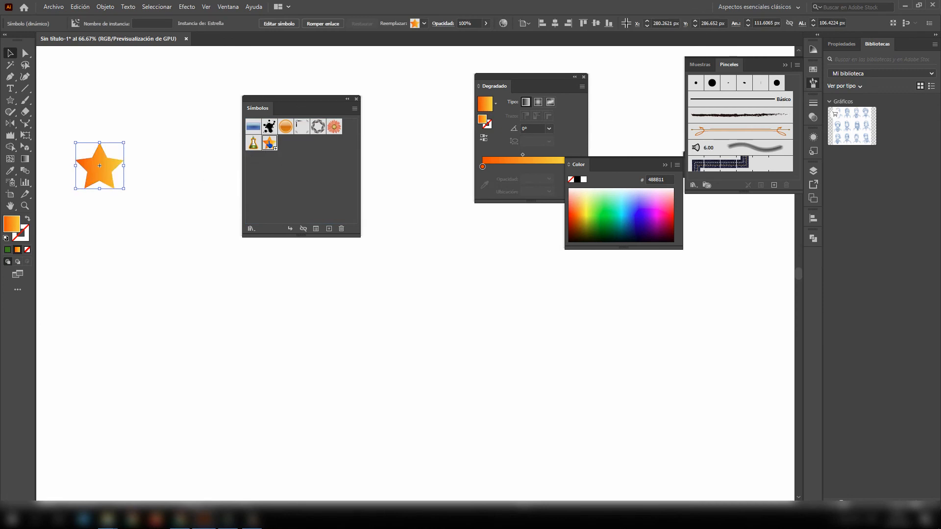
Spray a wavy trail of Estrella symbols across the canvas with the Symbol Sprayer.
left_click(10, 183)
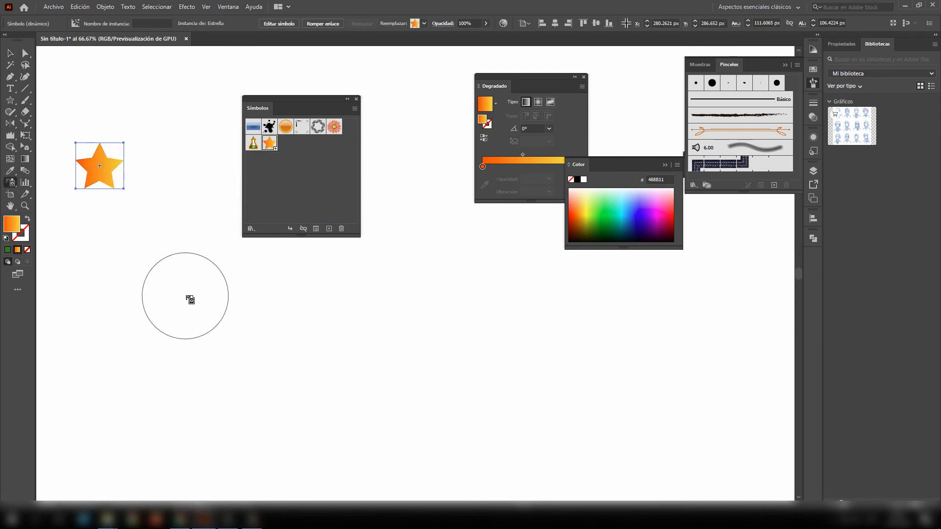
mouse_move(147, 349)
left_mouse_down()
mouse_move(214, 297)
mouse_move(331, 321)
mouse_move(461, 376)
mouse_move(593, 338)
left_mouse_up()
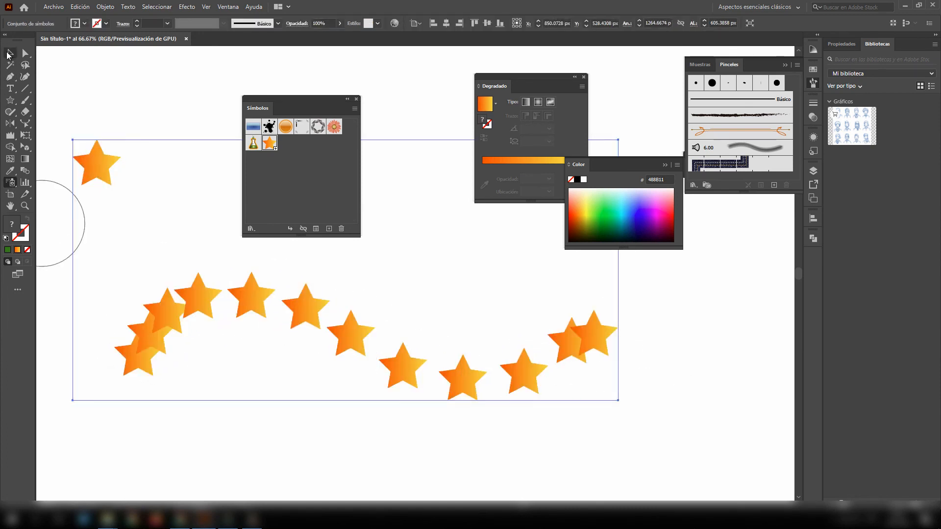
Delete the star symbol set and close the graph data window.
left_click(9, 54)
key("Delete")
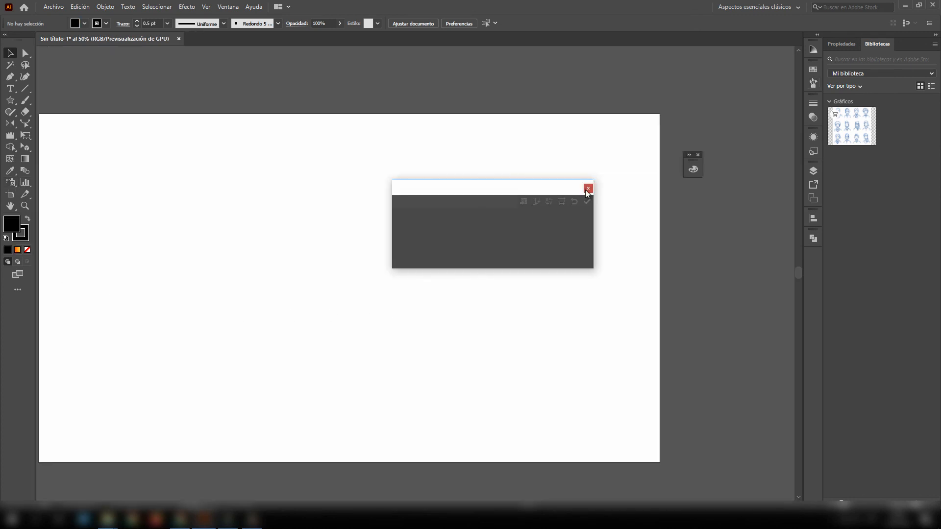
left_click(589, 187)
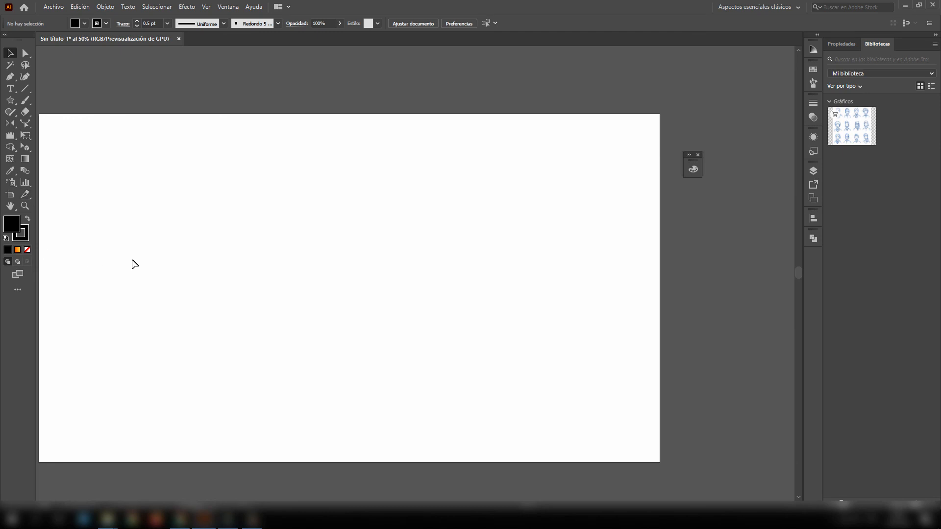
Draw a column graph in the upper-left part of the artboard with the Column Graph tool.
left_click(25, 182)
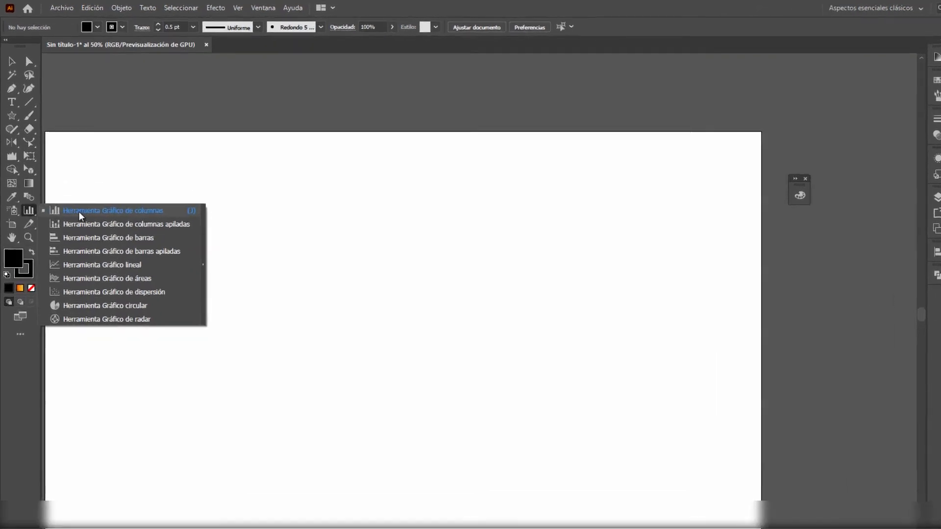
left_click(81, 213)
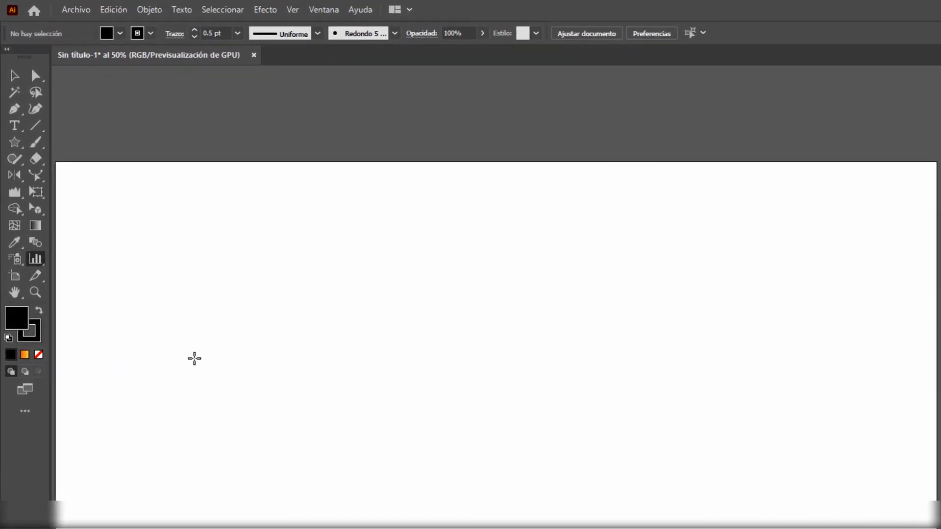
left_click_drag(160, 243, 389, 404)
left_click_drag(478, 498, 485, 502)
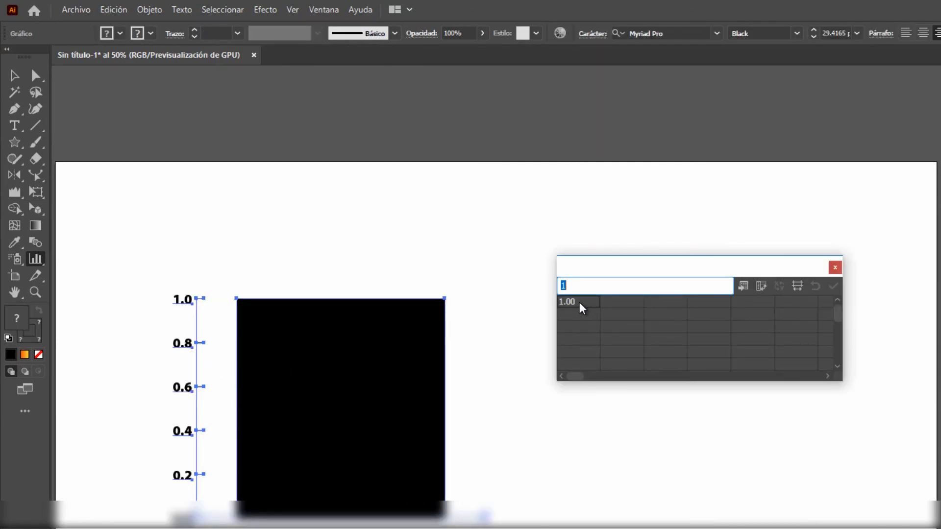
Enter 2, 4, 6 and 8 down the first column of the graph data and apply them to the graph.
type("2")
left_click(590, 317)
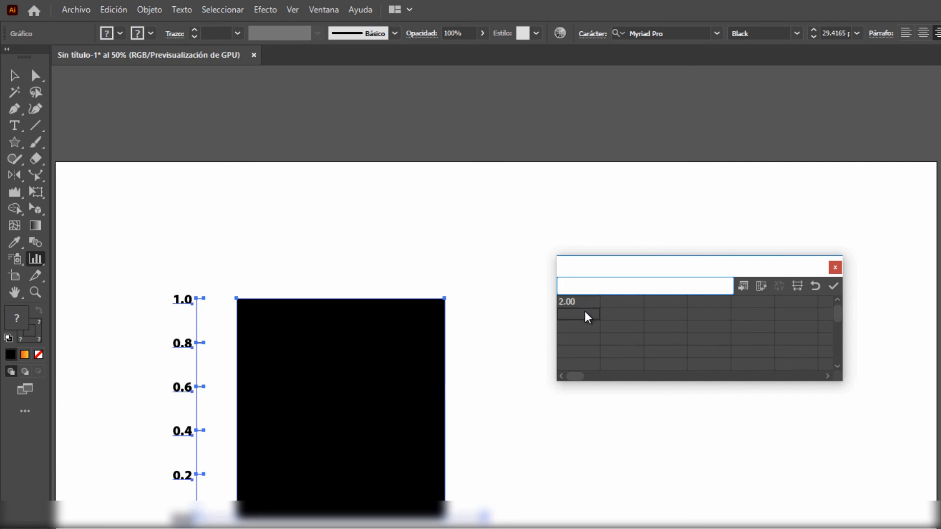
type("4")
left_click(584, 326)
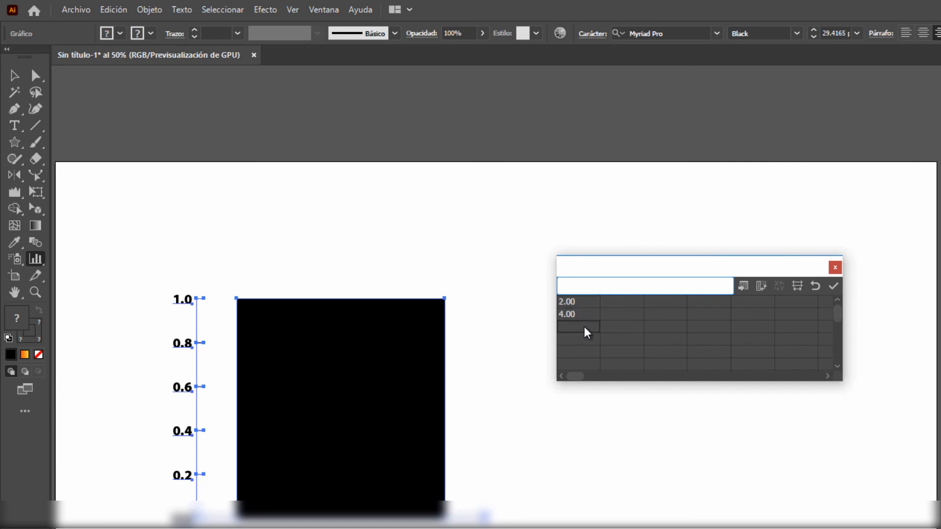
type("6")
left_click(583, 339)
left_click(588, 349)
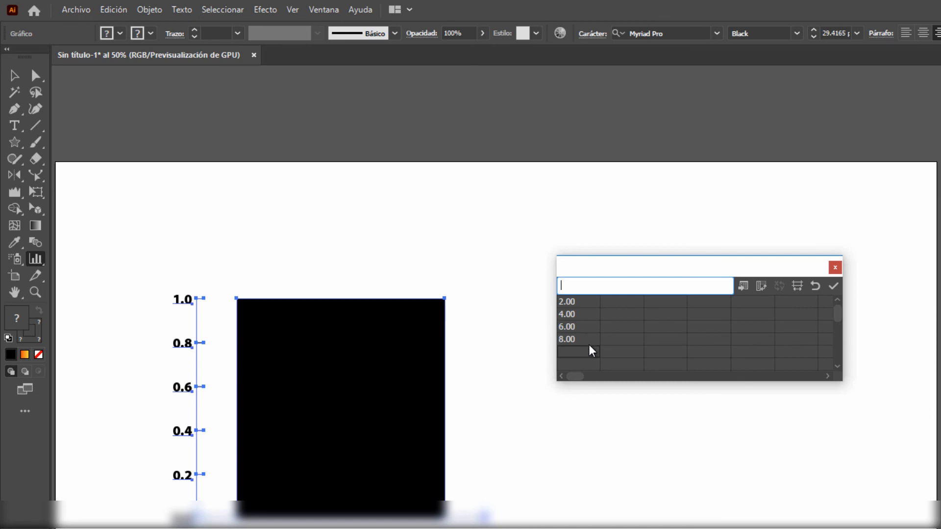
left_click(834, 287)
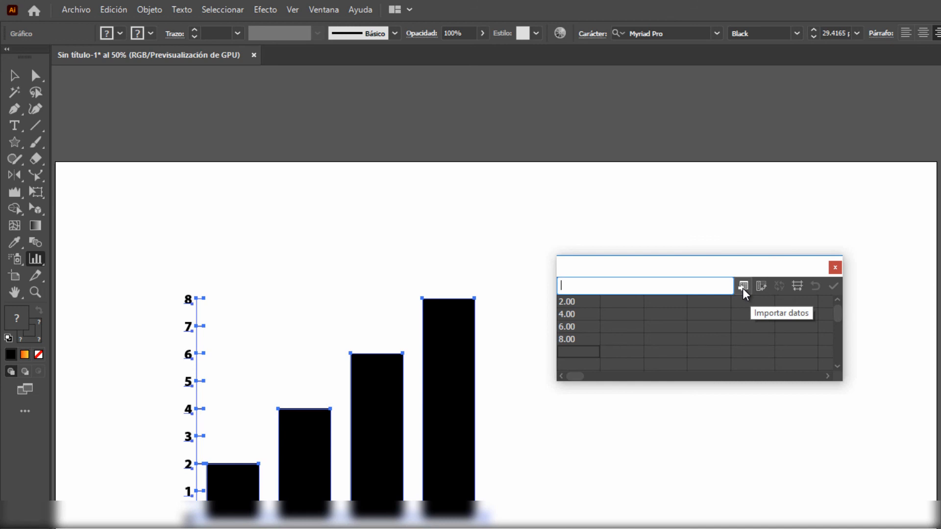
Open the graph data's cell style options and cancel them.
left_click(798, 288)
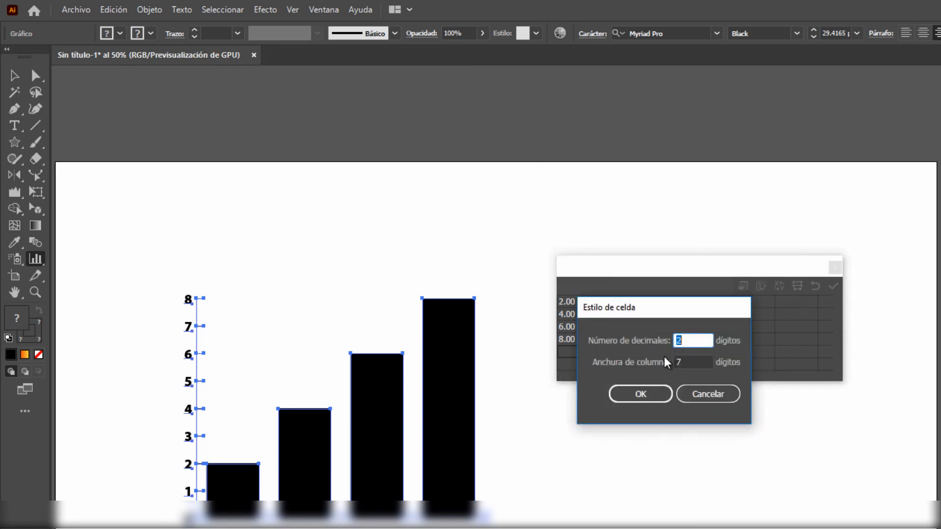
left_click(700, 395)
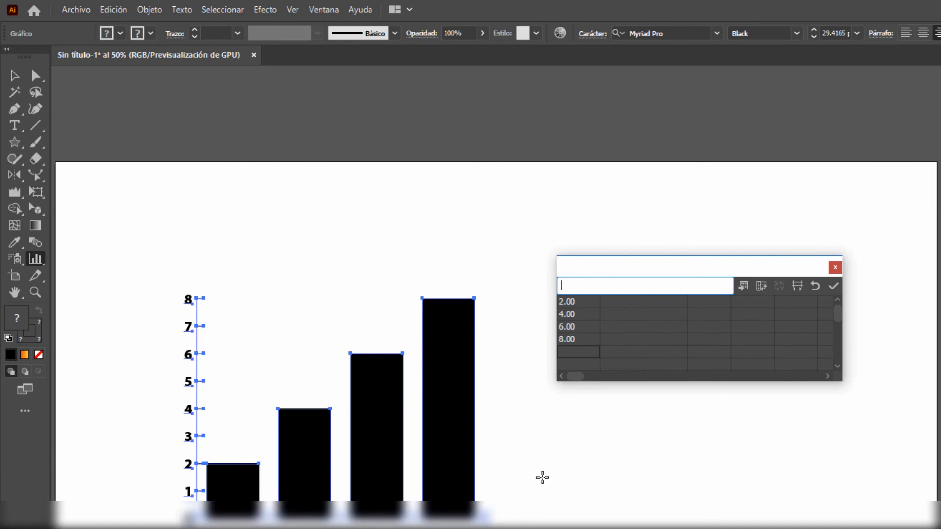
Close the graph data window without saving changes and delete the column graph.
left_click(15, 75)
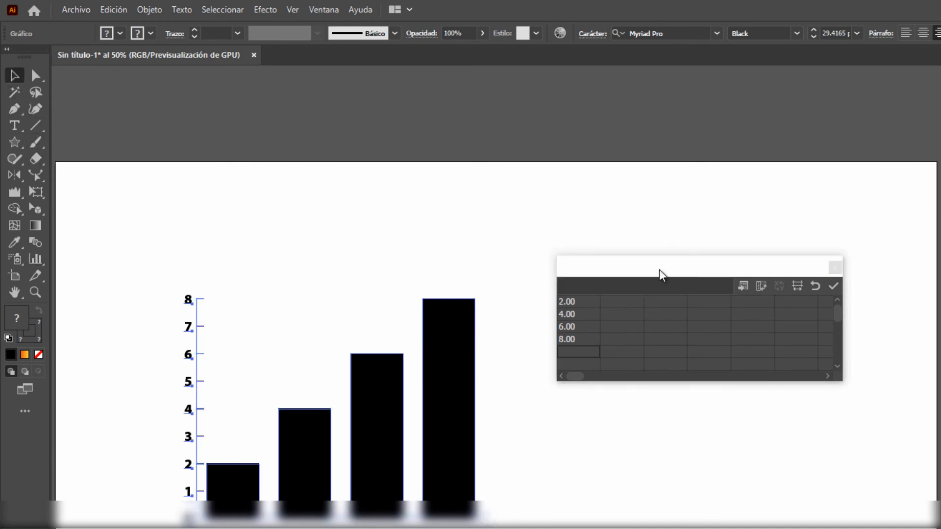
left_click(836, 267)
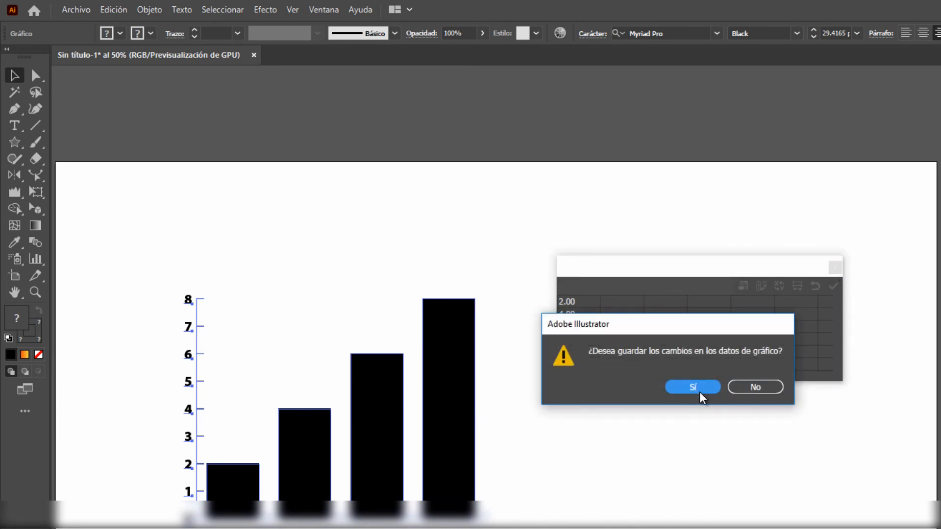
left_click(760, 387)
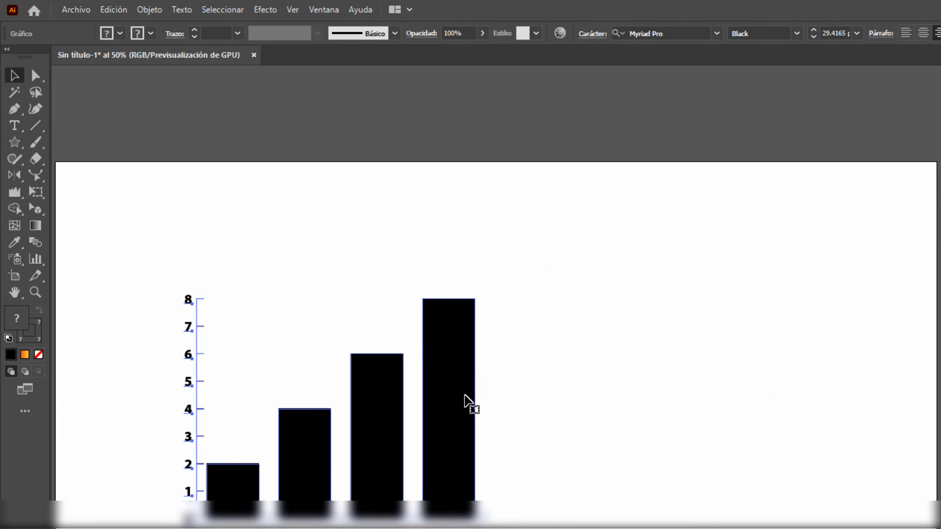
key("Delete")
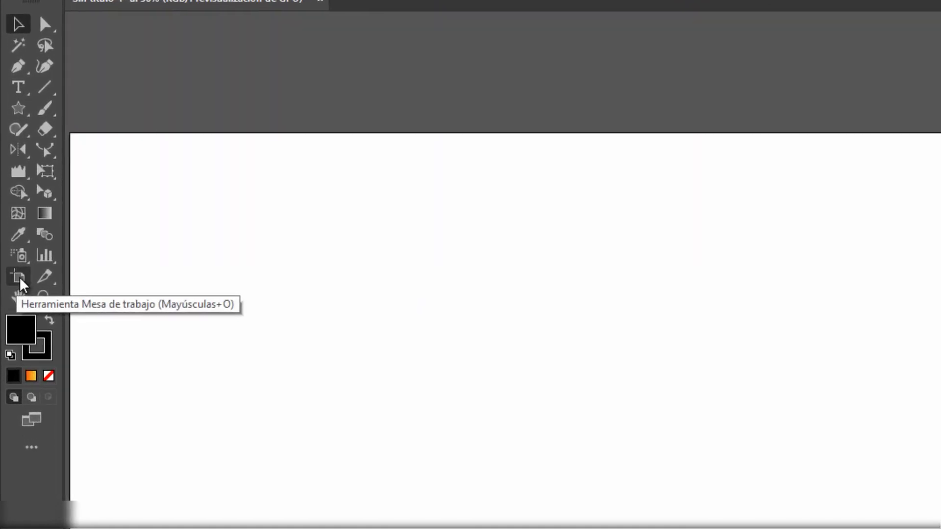
Draw a second artboard about 1385 by 1125 px to the right of the first, and delete it.
left_click(19, 278)
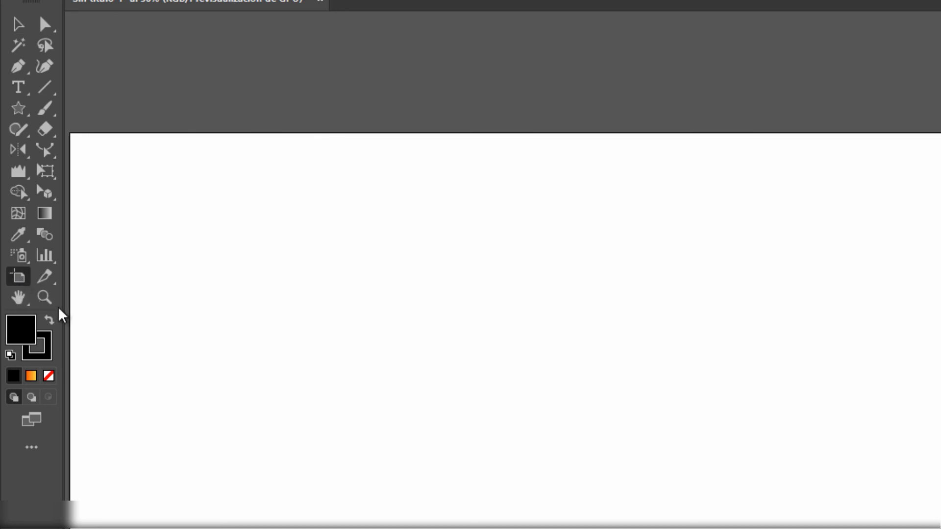
scroll(297, 431, "down", 2)
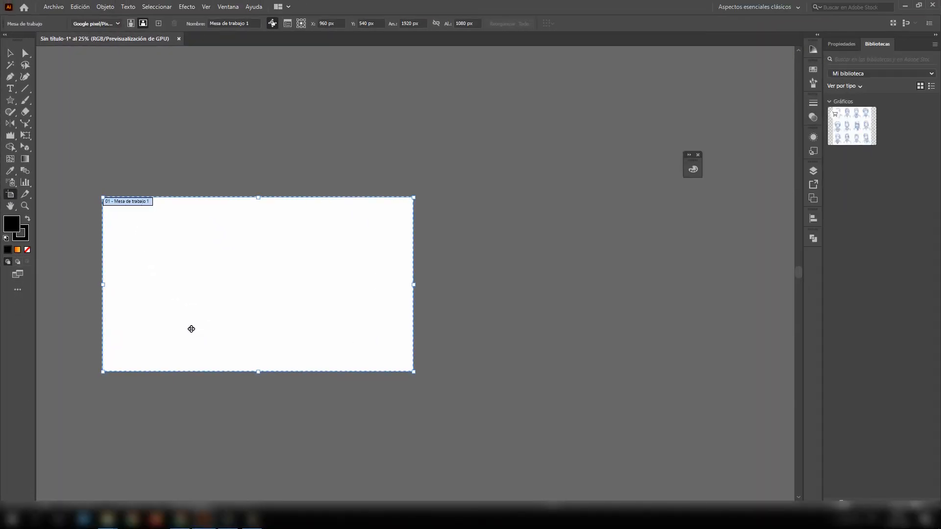
left_click_drag(467, 198, 691, 379)
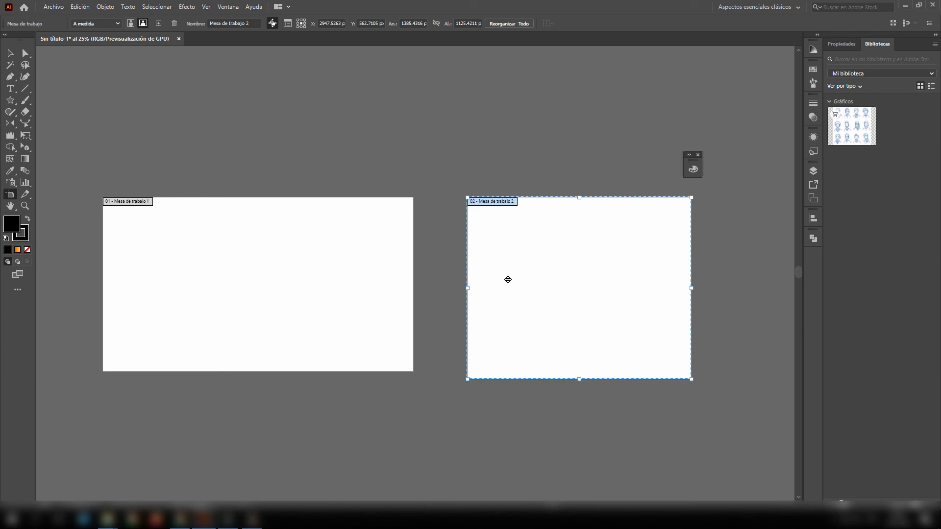
key("Delete")
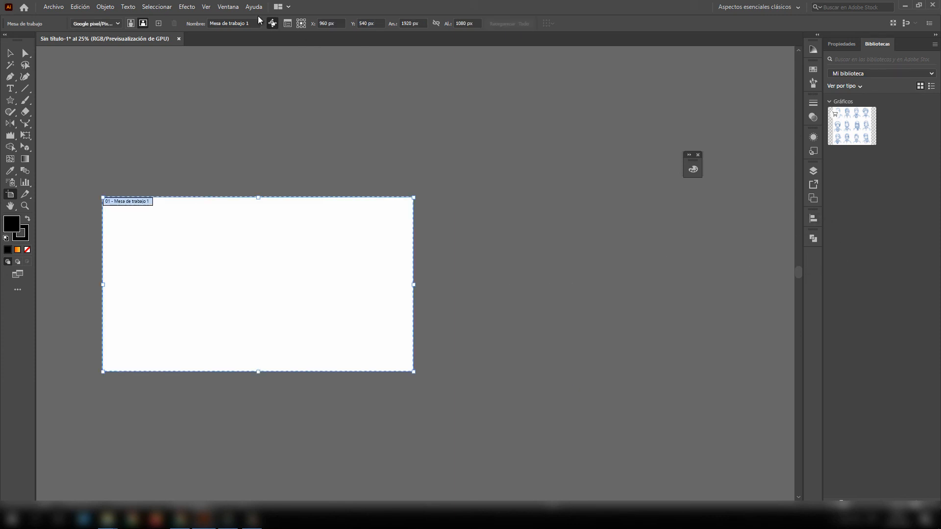
Add a new 1920 by 1080 px artboard from the artboards list (Mesas de trabajo), and delete it.
left_click(238, 8)
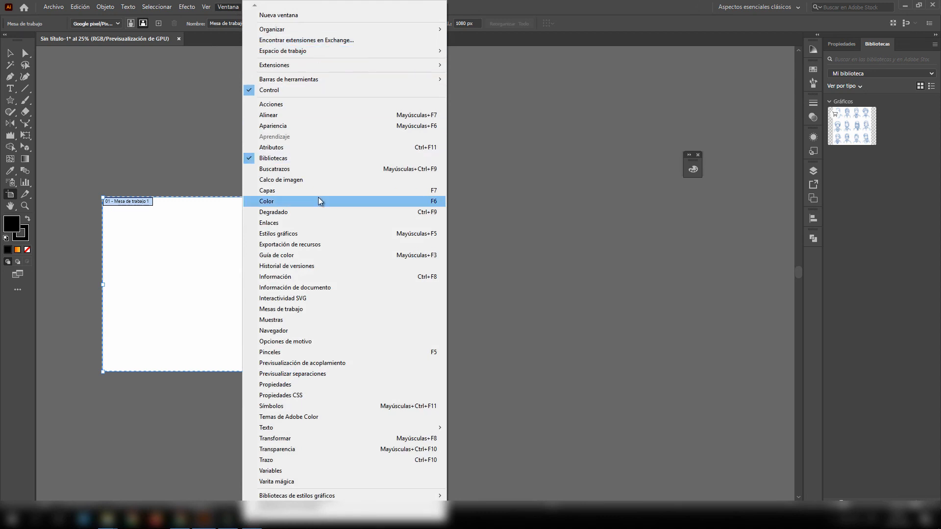
left_click(291, 309)
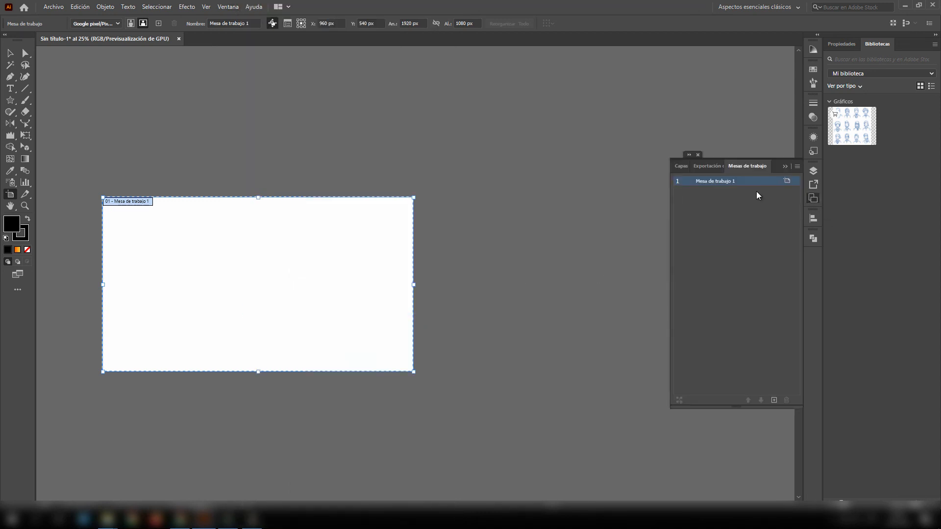
left_click(773, 400)
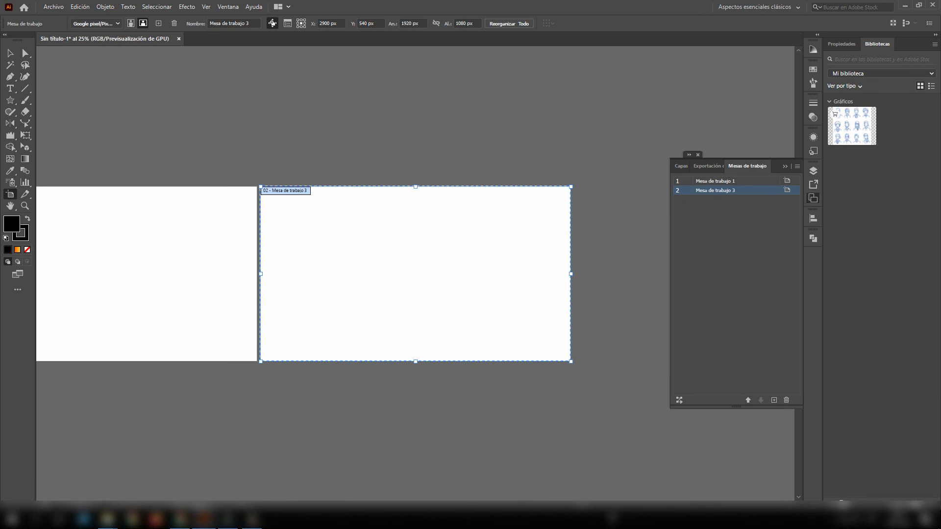
left_click_drag(580, 509, 558, 509)
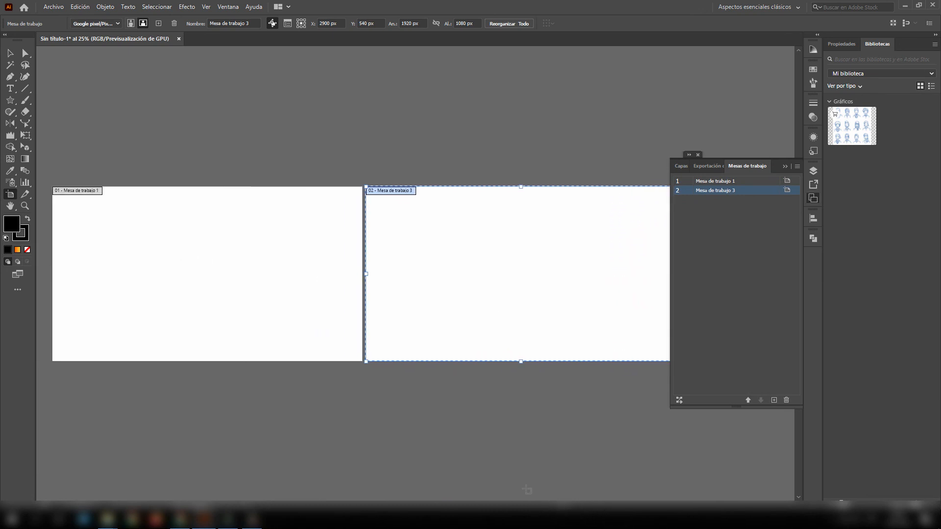
left_click(786, 399)
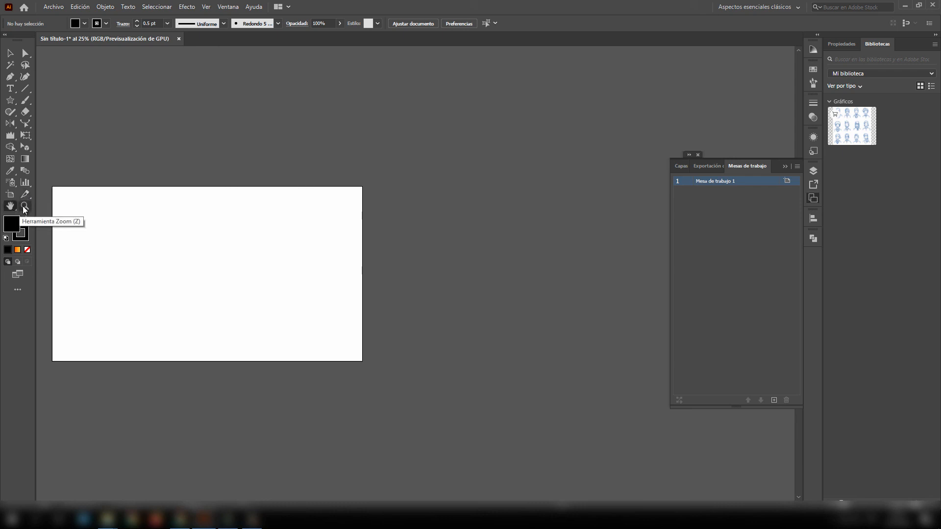
Move the canvas with the Hand tool and magnify it to 50% with the Zoom tool.
left_click(13, 210)
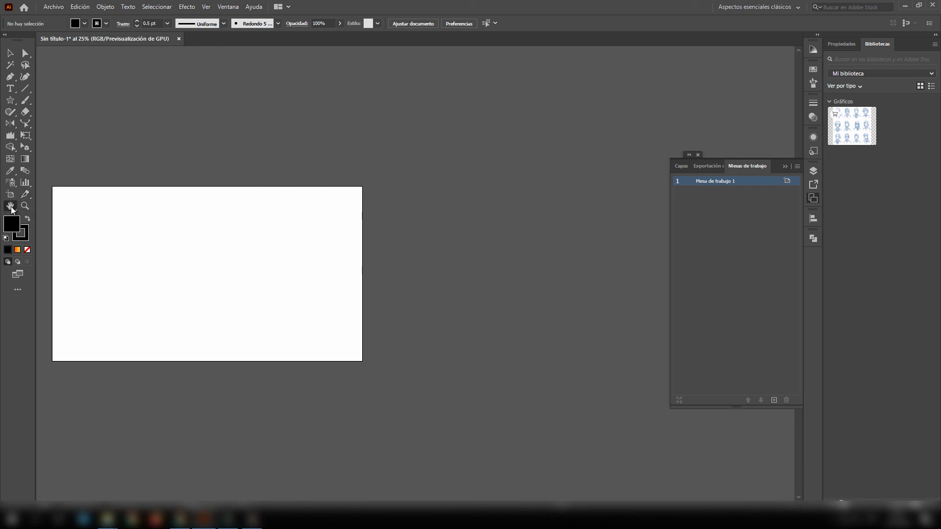
left_click_drag(122, 237, 157, 250)
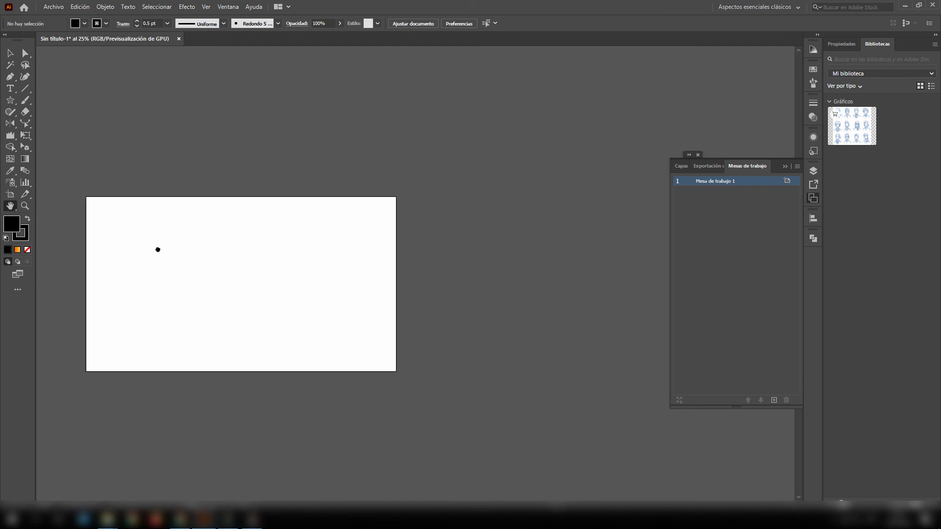
left_click(25, 207)
left_click(185, 272)
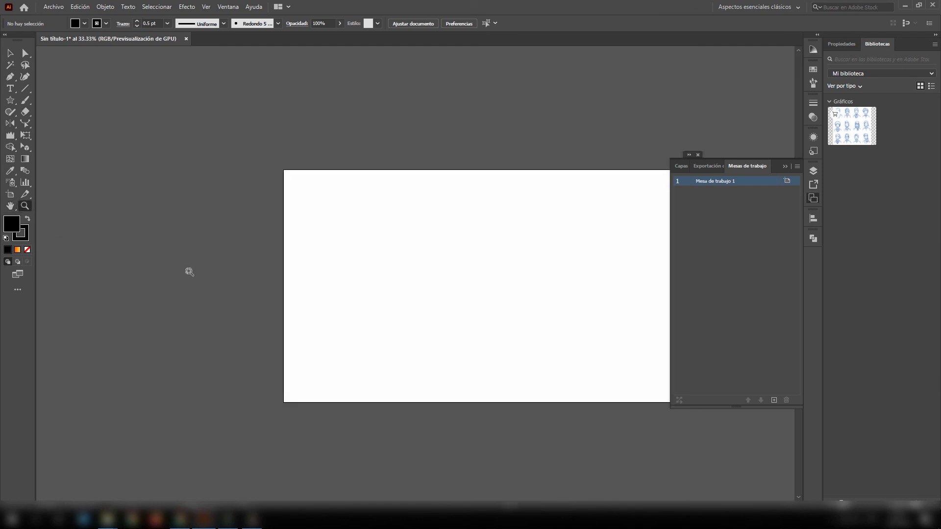
left_click(361, 274)
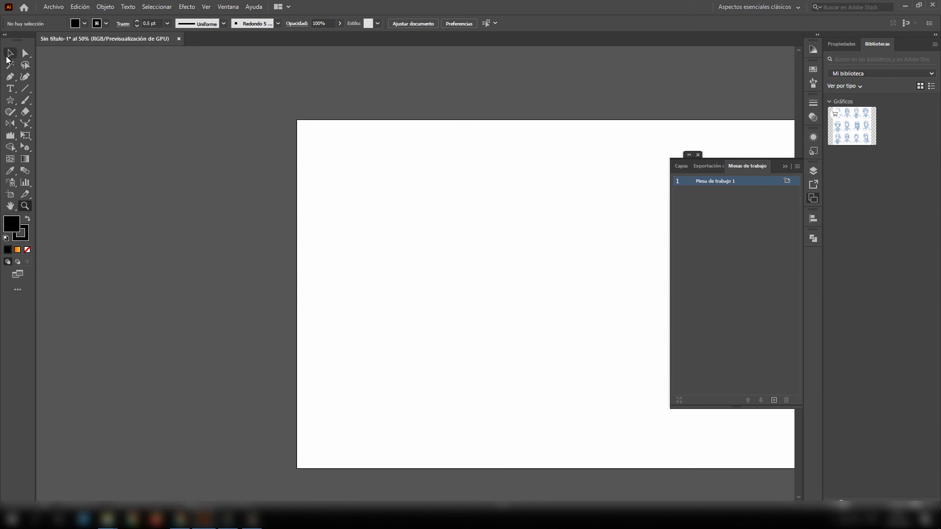
Pan and zoom around the artboard with the Selection tool active, zooming out to 6.25% and back to 50%.
left_click(10, 53)
left_click_drag(403, 206, 248, 188)
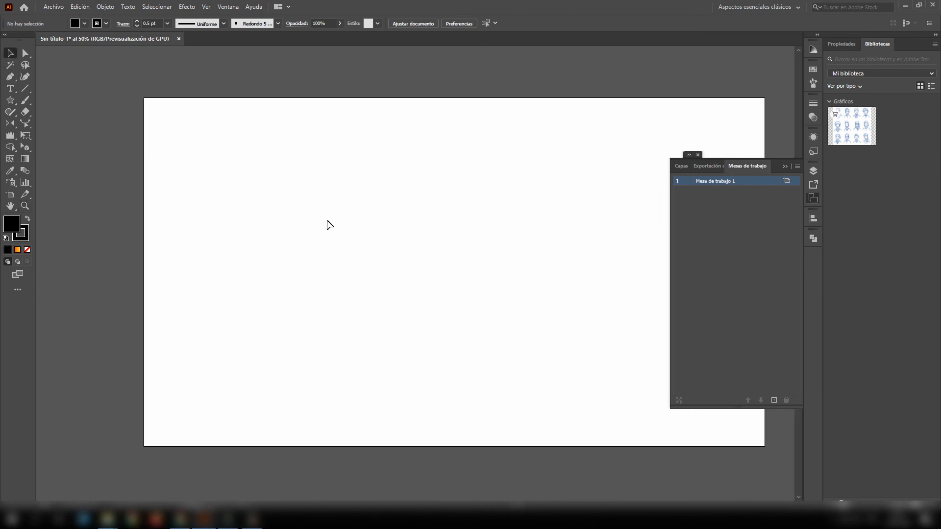
left_click_drag(329, 225, 242, 214)
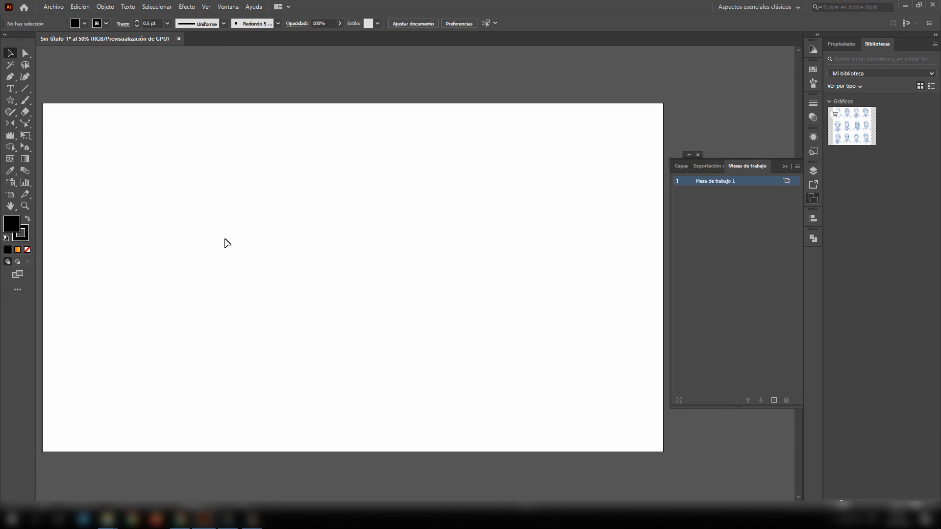
scroll(249, 246, "up", 2)
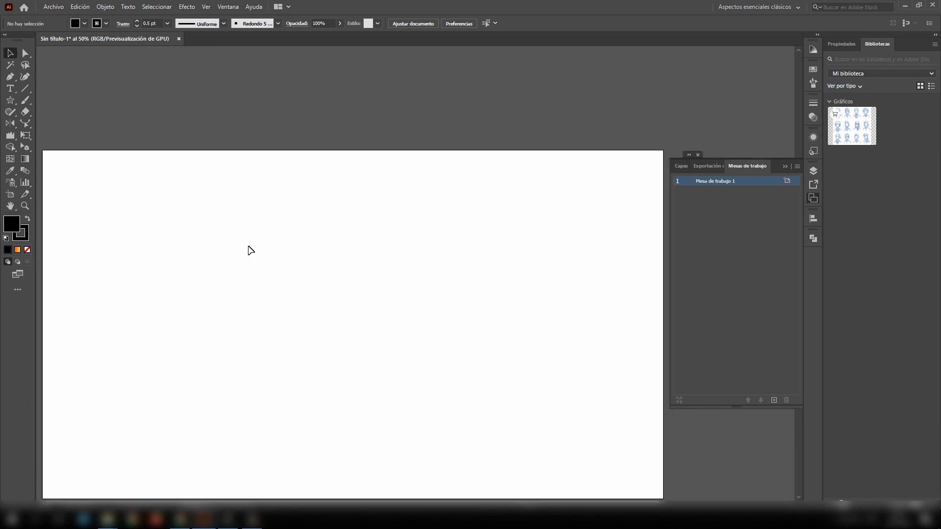
scroll(251, 252, "down", 2)
key("super")
left_click(275, 159)
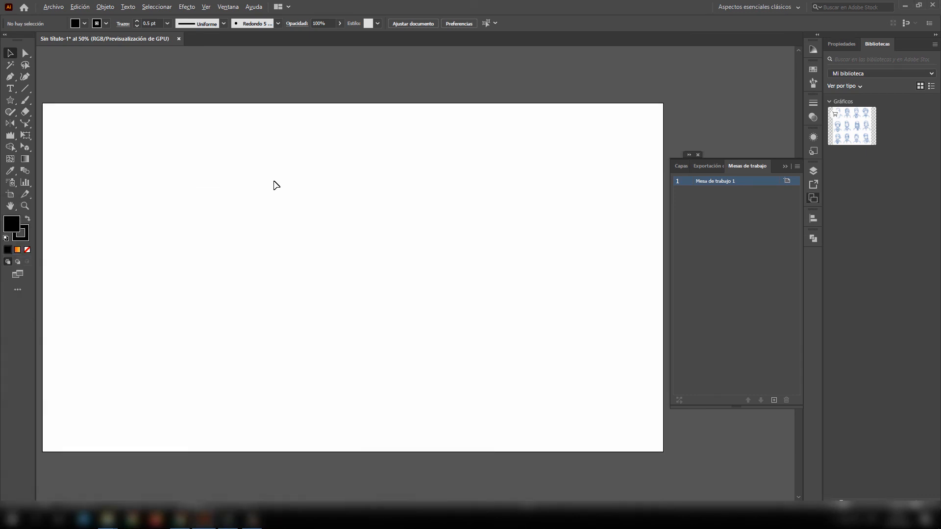
scroll(275, 185, "up", 3)
scroll(274, 190, "down", 4)
scroll(274, 195, "up", 4)
scroll(274, 191, "down", 10)
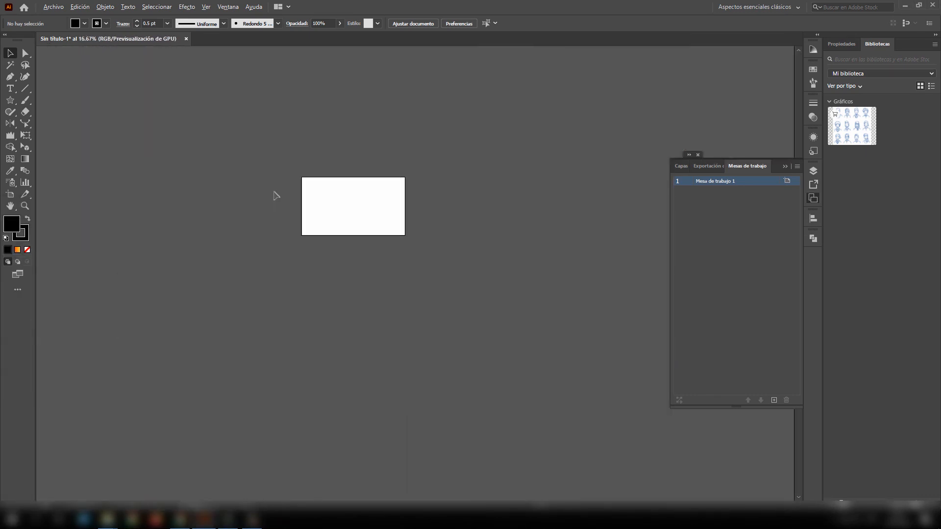
scroll(274, 191, "up", 5)
scroll(343, 235, "down", 4)
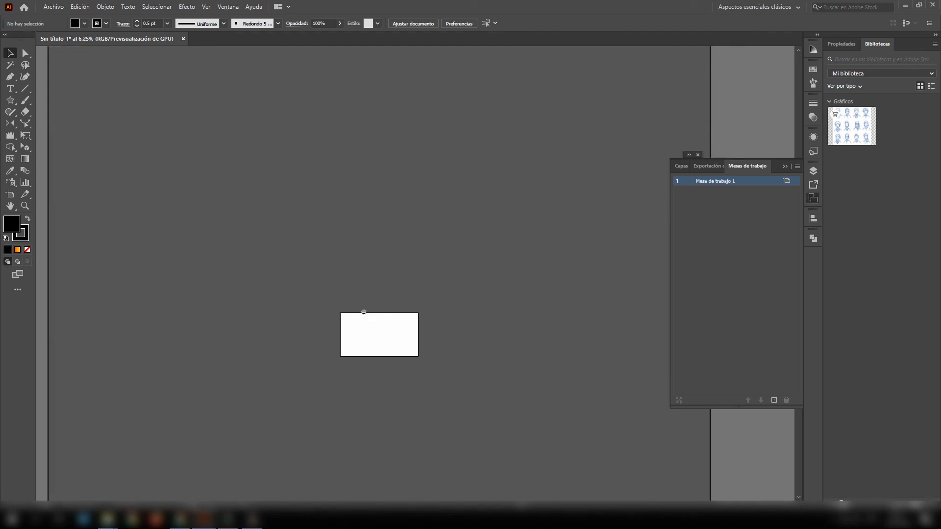
scroll(326, 275, "up", 6)
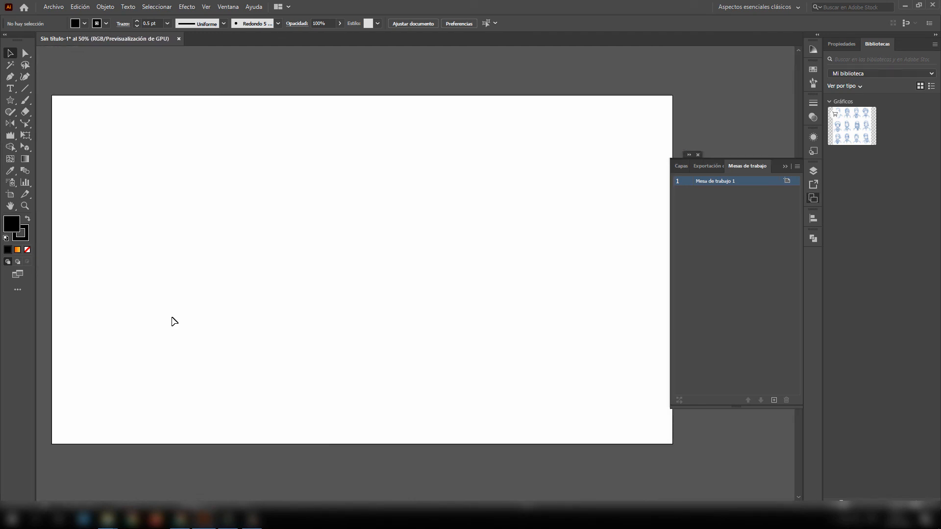